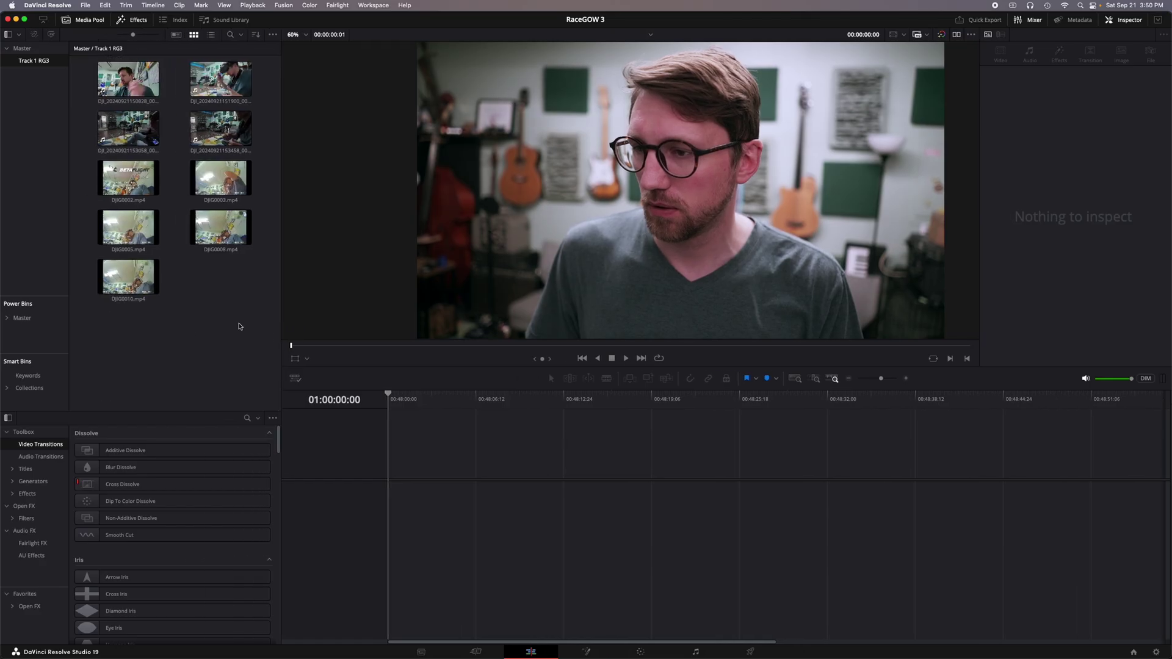
Create a new timeline named 'Track 1 Sync' from the DJIG0002.mp4 goggle clip
{"action": "left_click", "coordinate": [126, 178]}
{"action": "right_click", "coordinate": [119, 178]}
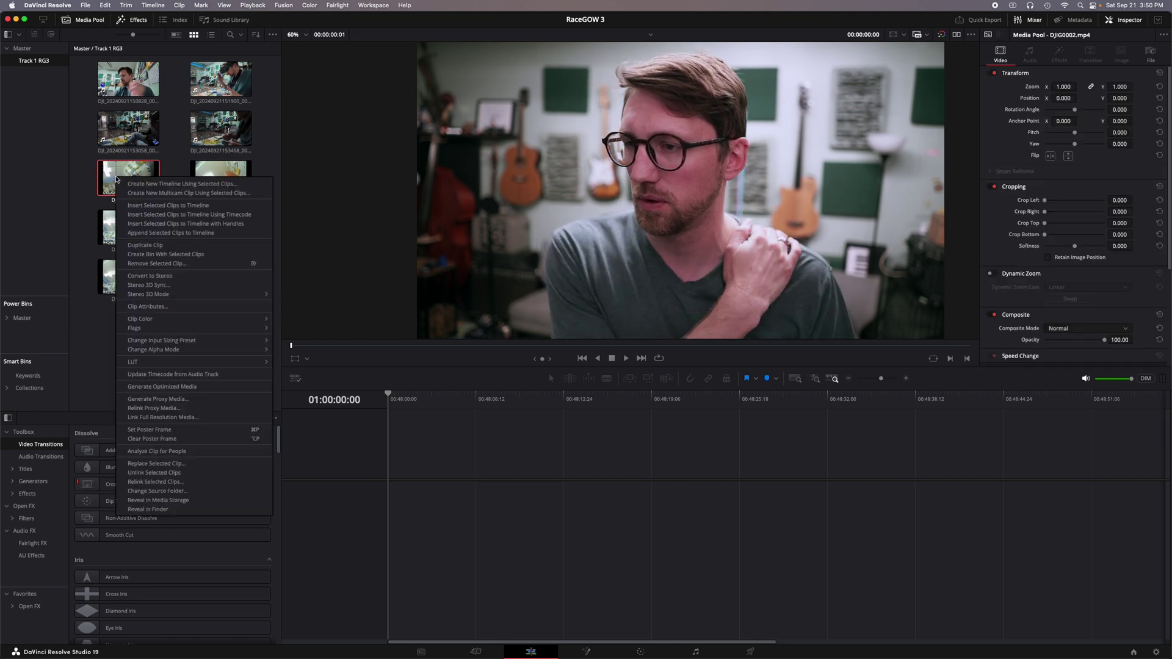
{"action": "left_click", "coordinate": [163, 185]}
{"action": "type", "text": "Track 1"}
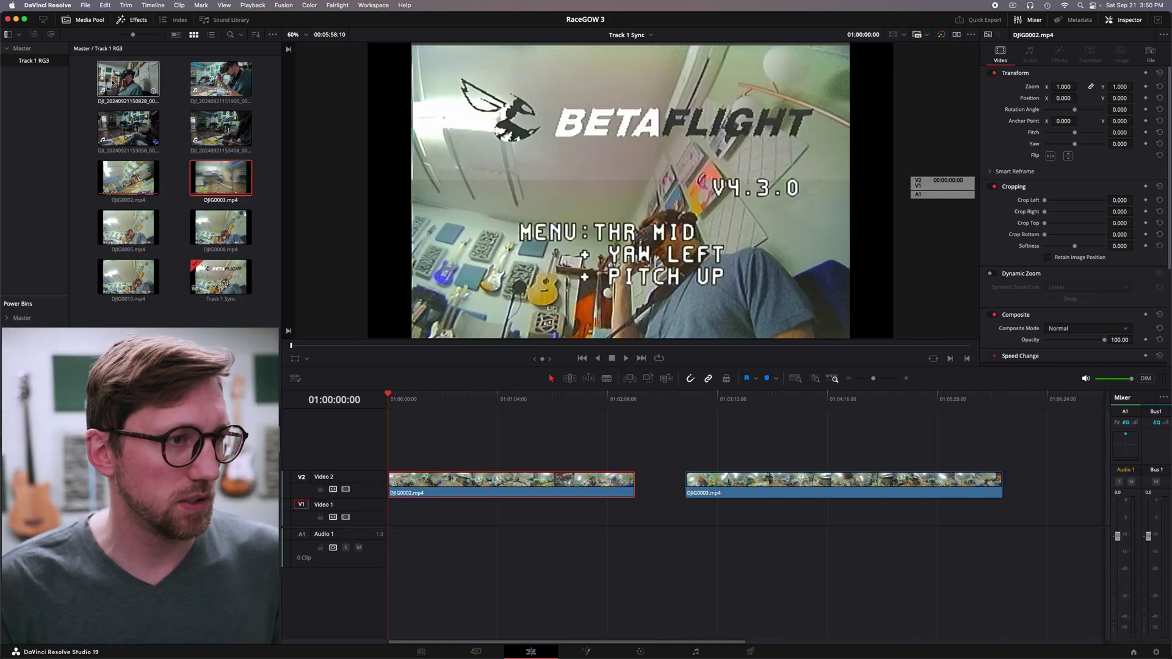
Add the DJI camera recording to Video 1 and play from 01:04:26:02 to find the sync moment
{"action": "left_click_drag", "start_coordinate": [104, 83], "coordinate": [720, 523]}
{"action": "left_click", "coordinate": [798, 406]}
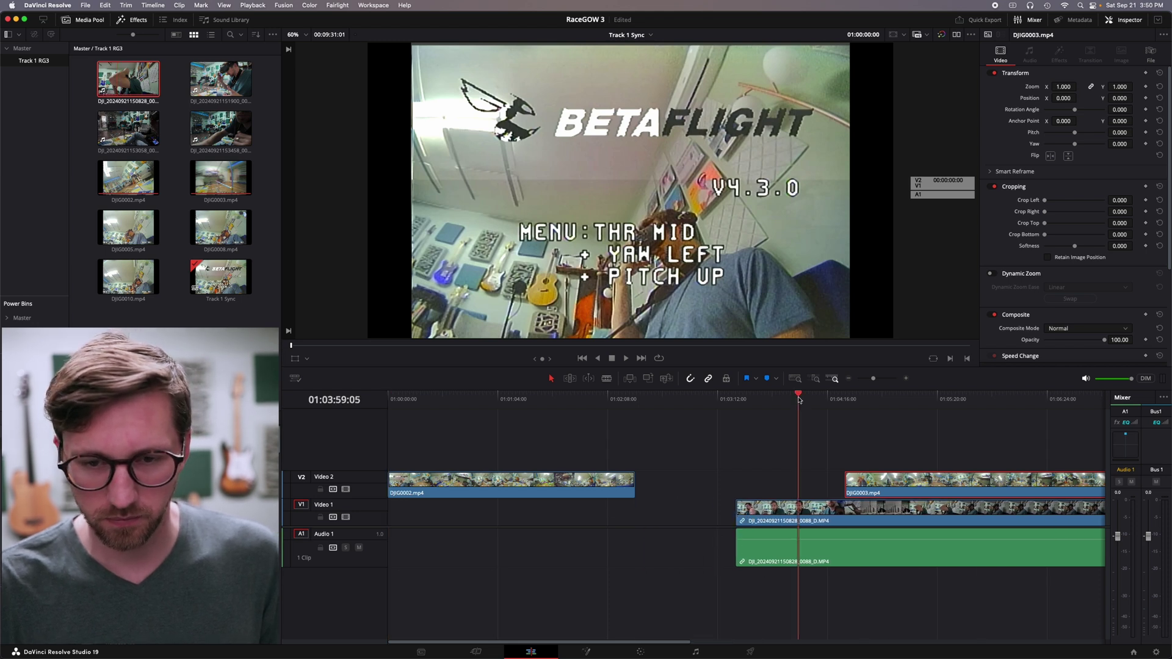
{"action": "scroll", "coordinate": [764, 427], "scroll_direction": "right", "scroll_amount": 5}
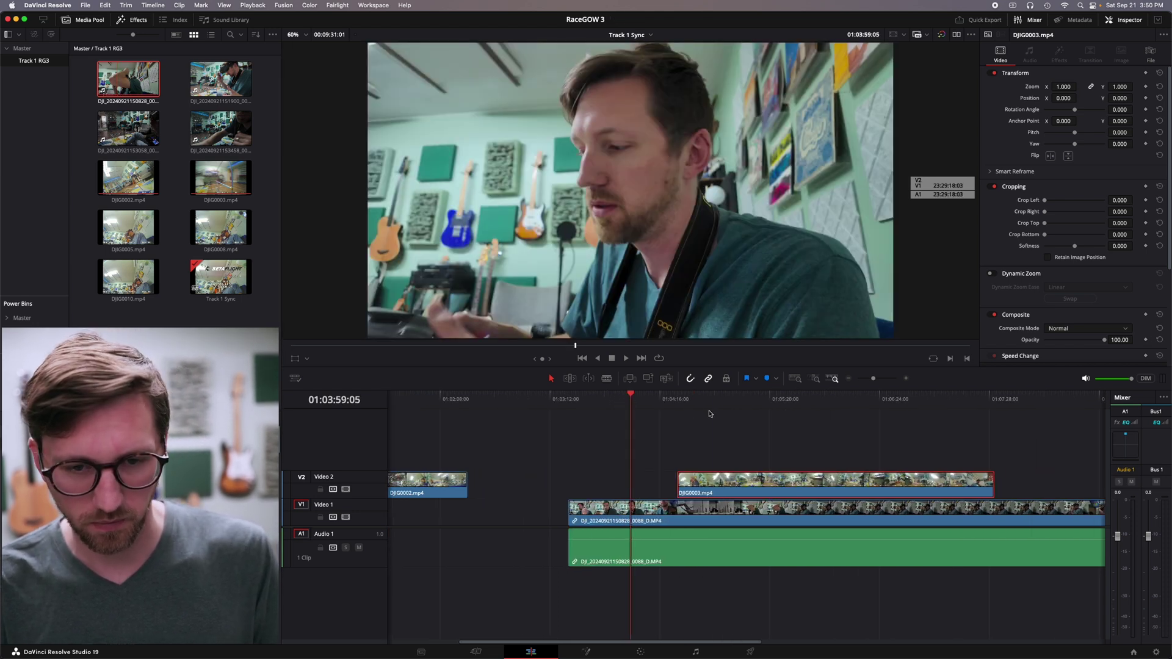
{"action": "left_click", "coordinate": [677, 401]}
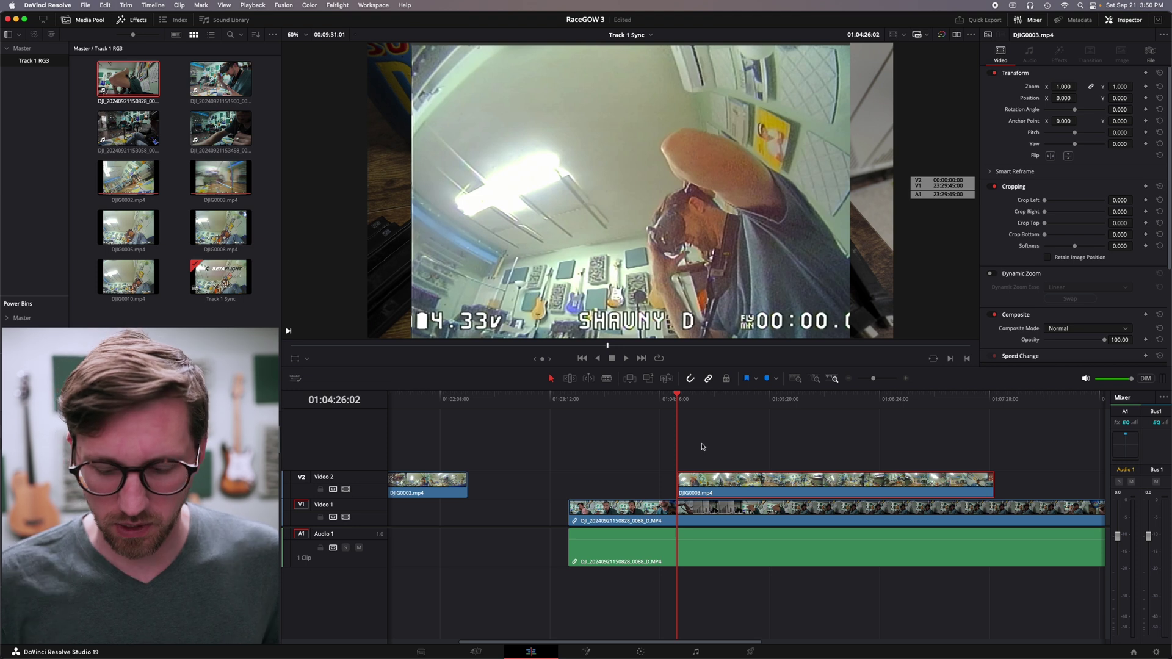
{"action": "key", "text": "space"}
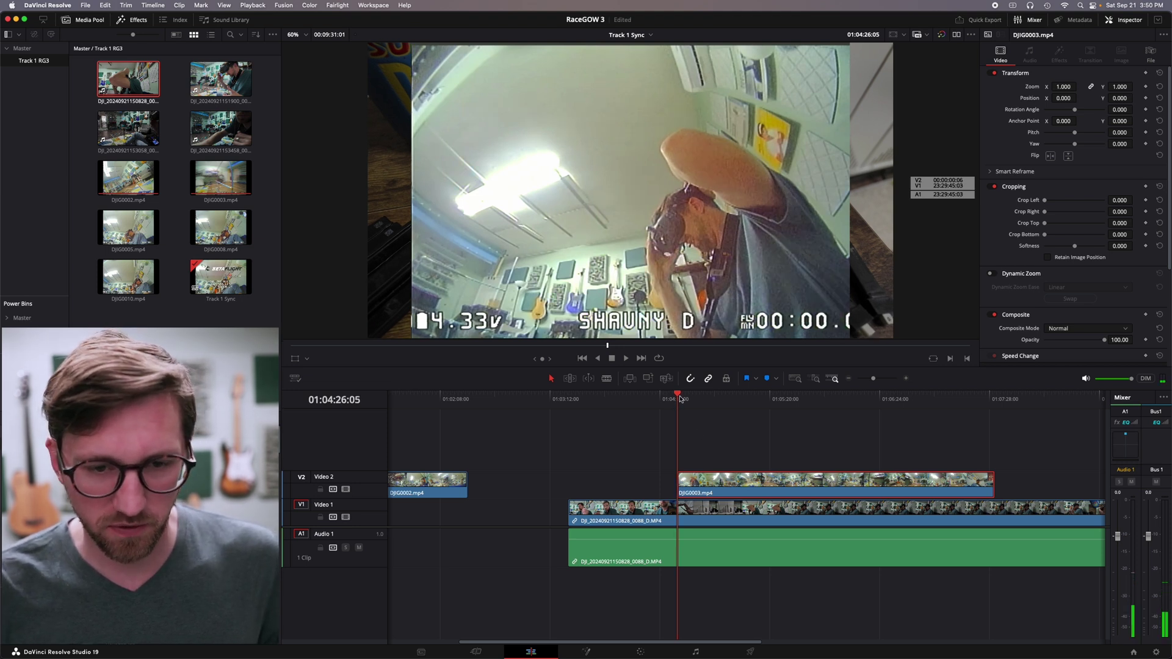
{"action": "left_click", "coordinate": [689, 398]}
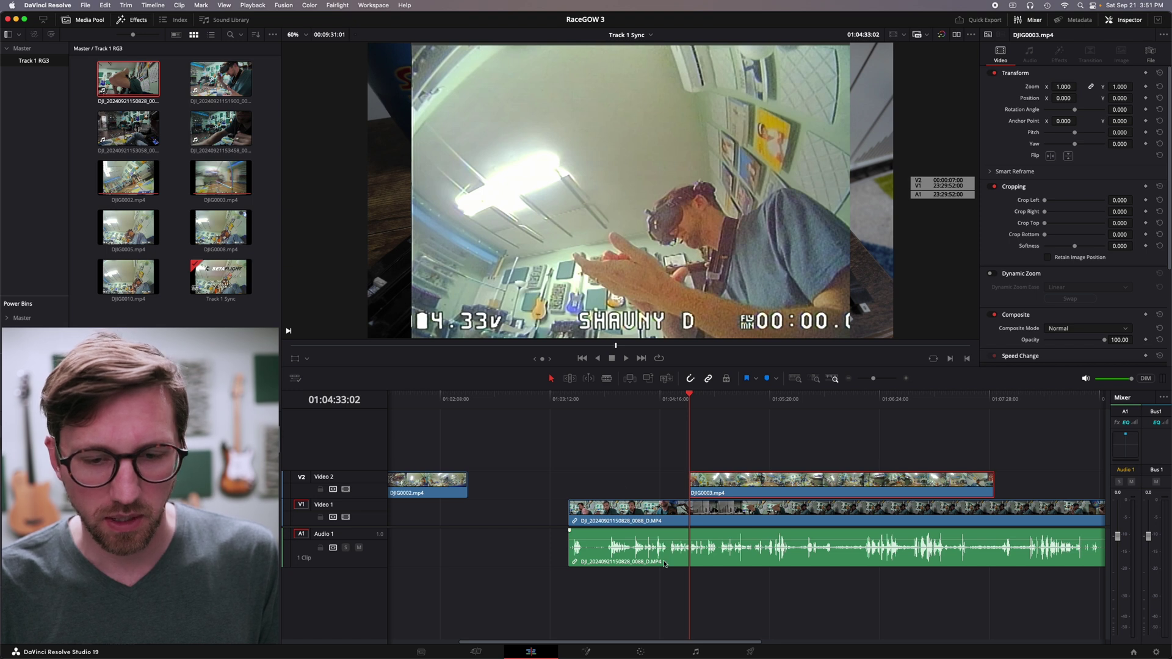
Zoom the timeline, scrub for the sync point and slide DJIG0003 later on Video 2
{"action": "left_click", "coordinate": [800, 535]}
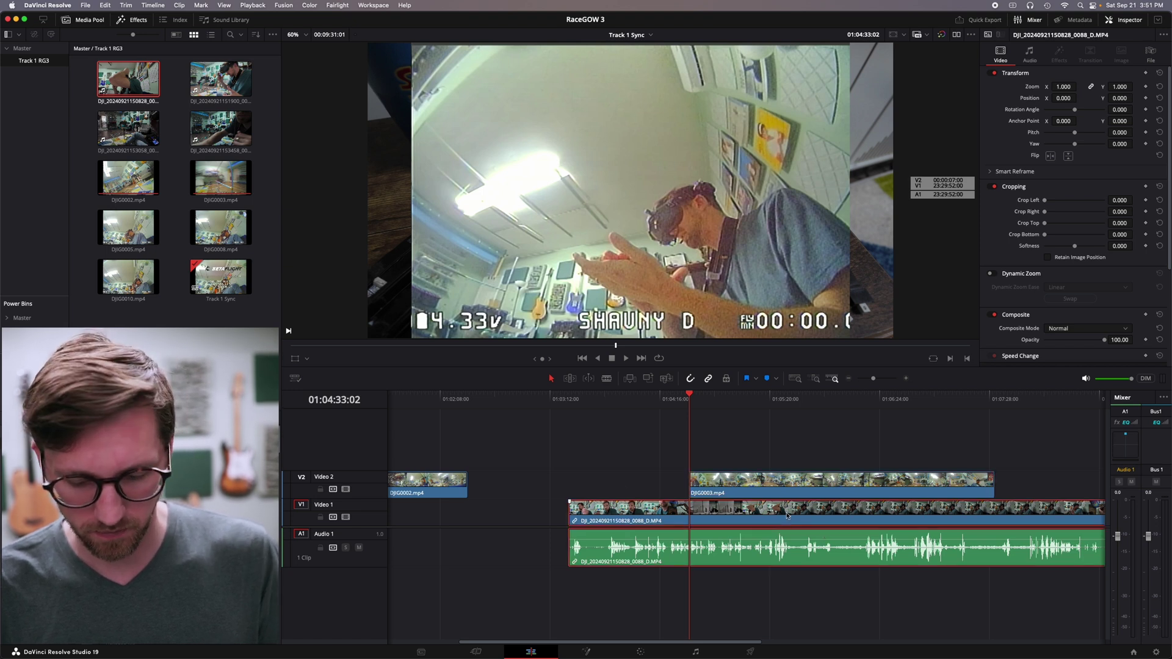
{"action": "key", "text": "super+minus"}
{"action": "key", "text": "super+equal"}
{"action": "key", "text": "super+equal"}
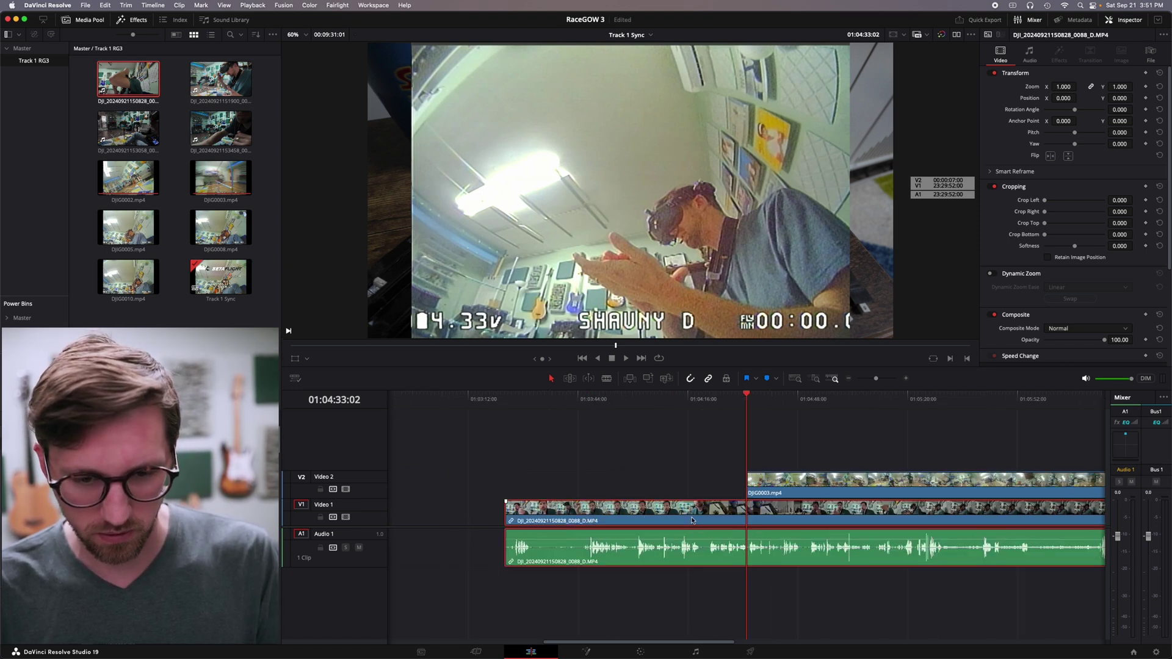
{"action": "left_click_drag", "start_coordinate": [625, 405], "coordinate": [723, 439]}
{"action": "key", "text": "super+minus"}
{"action": "key", "text": "super+minus"}
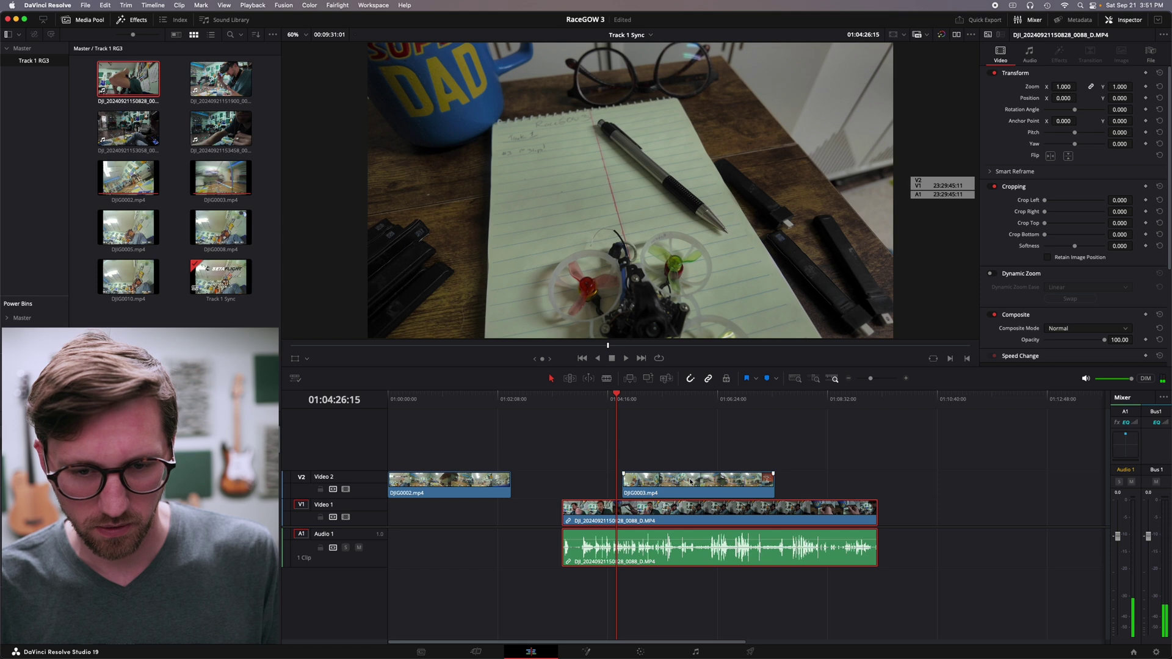
{"action": "left_click_drag", "start_coordinate": [691, 482], "coordinate": [912, 482]}
Step frame by frame to the sync moment near 01:05:26 and drag DJIG0003 earlier to match
{"action": "mouse_move", "coordinate": [651, 403]}
{"action": "left_mouse_down"}
{"action": "mouse_move", "coordinate": [686, 405]}
{"action": "mouse_move", "coordinate": [666, 410]}
{"action": "left_mouse_up"}
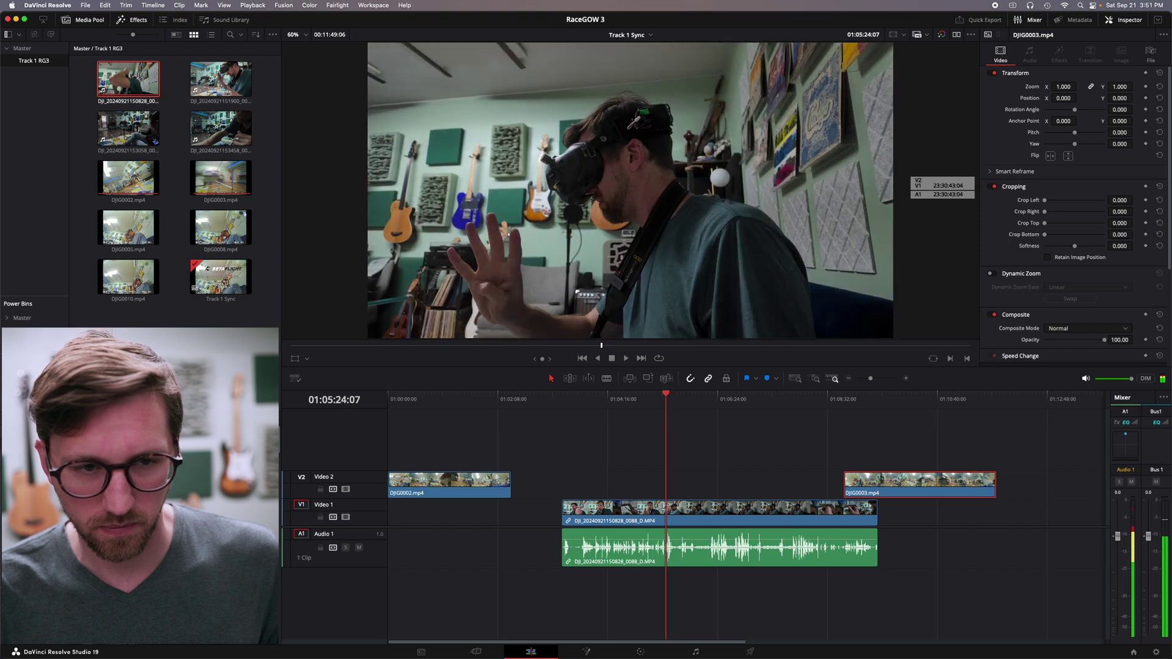
{"action": "key", "text": "Right"}
{"action": "key", "text": "Right"}
{"action": "key", "text": "Right"}
{"action": "key", "text": "Right"}
{"action": "key", "text": "Right"}
{"action": "key", "text": "Right"}
{"action": "key", "text": "Right"}
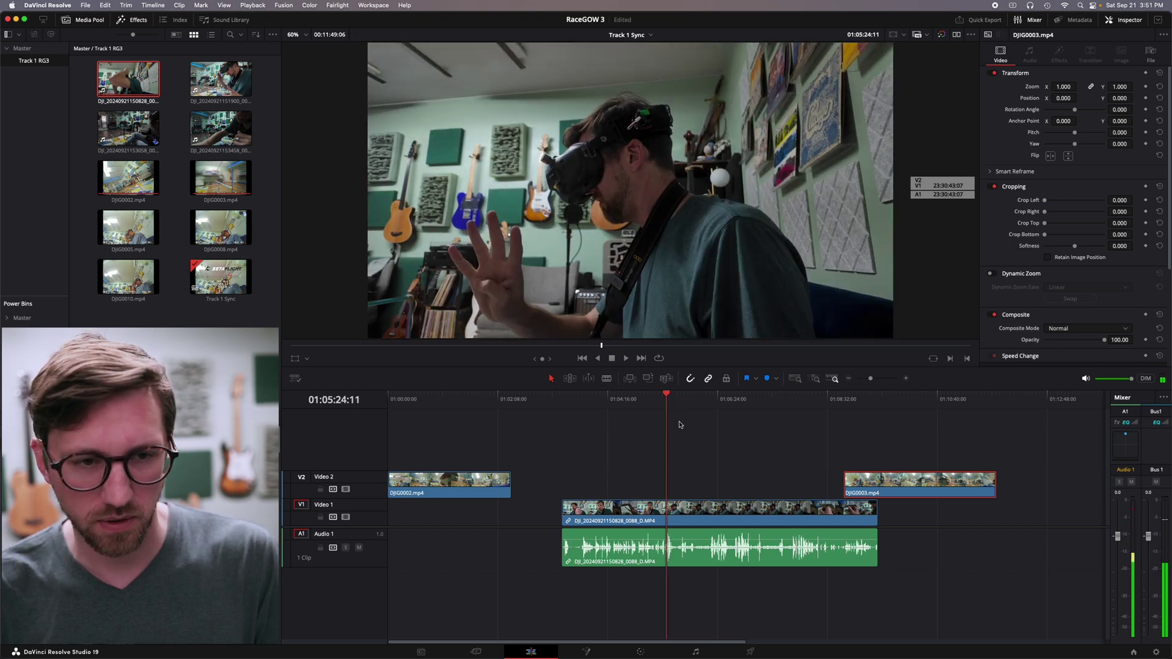
{"action": "key", "text": "Right"}
{"action": "key", "text": "Right"}
{"action": "key", "text": "Right"}
{"action": "key", "text": "Right"}
{"action": "key", "text": "Right"}
{"action": "key", "text": "Right"}
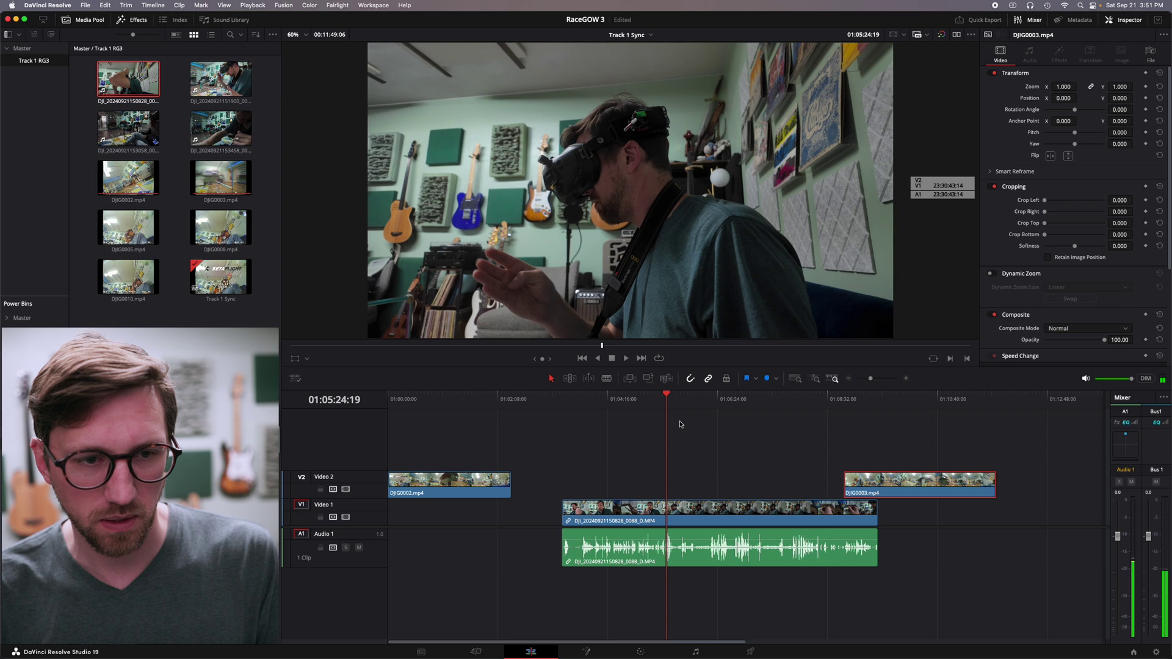
{"action": "key", "text": "Right"}
{"action": "key", "text": "Right"}
{"action": "key", "text": "Right"}
{"action": "key", "text": "Right"}
{"action": "key", "text": "Right"}
{"action": "key", "text": "Right"}
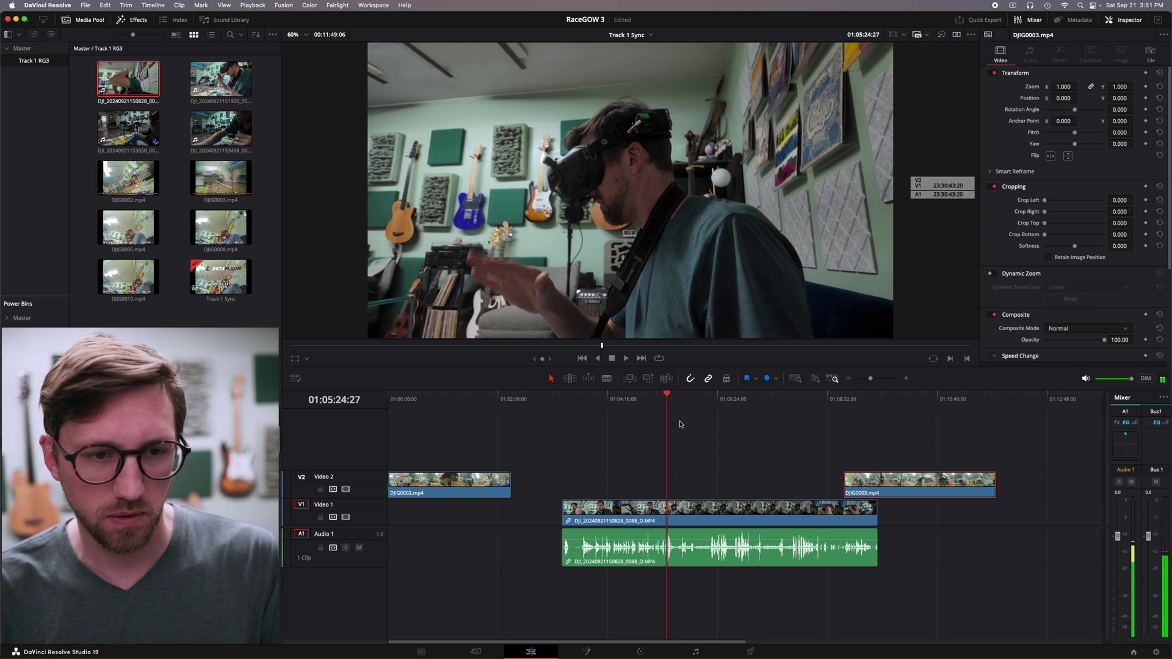
{"action": "key", "text": "Right"}
{"action": "key", "text": "Right"}
{"action": "key", "text": "Right"}
{"action": "key", "text": "Right"}
{"action": "key", "text": "Right"}
{"action": "key", "text": "Right"}
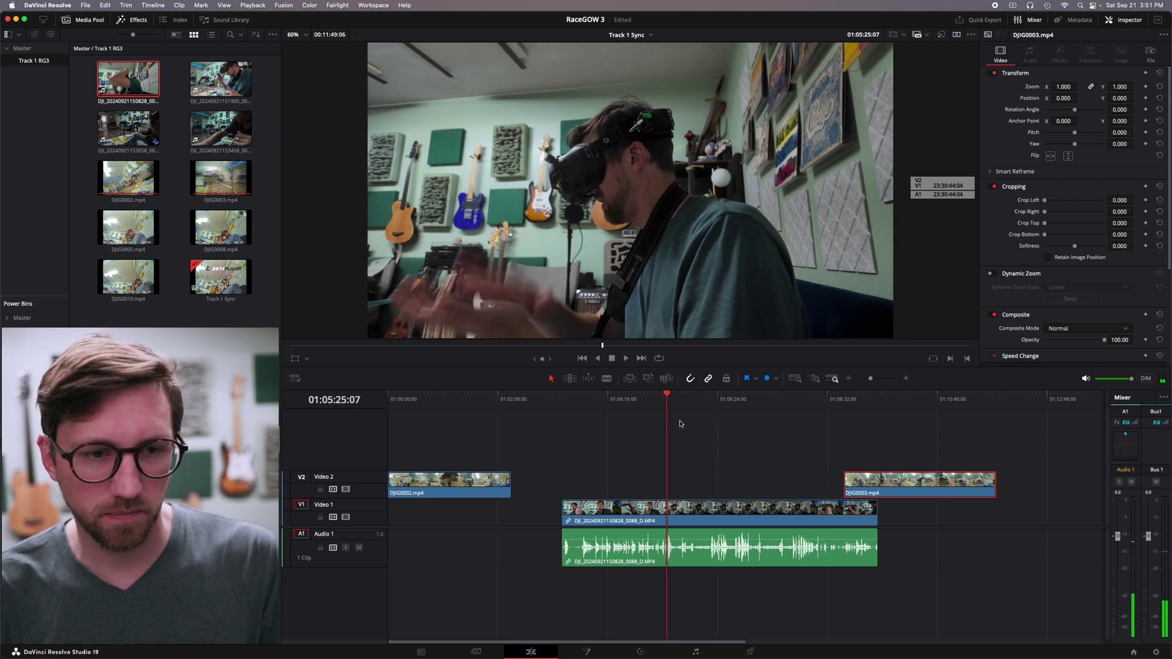
{"action": "left_click_drag", "start_coordinate": [857, 485], "coordinate": [665, 483]}
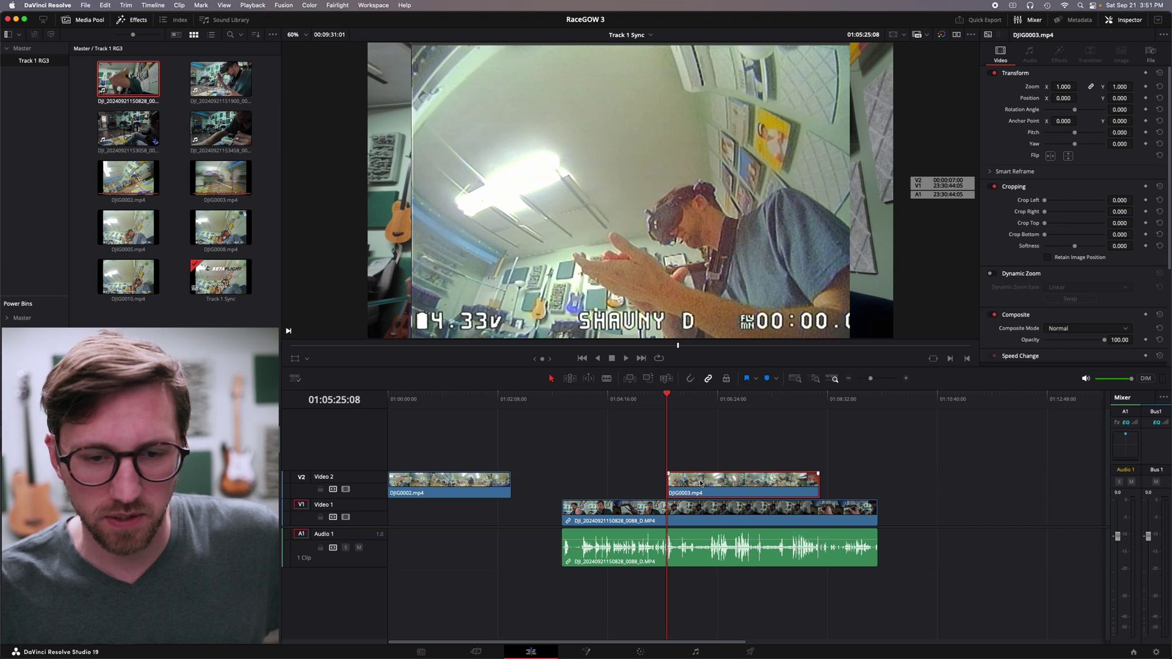
{"action": "mouse_move", "coordinate": [693, 483]}
{"action": "left_mouse_down"}
{"action": "mouse_move", "coordinate": [714, 485]}
{"action": "mouse_move", "coordinate": [698, 486]}
{"action": "left_mouse_up"}
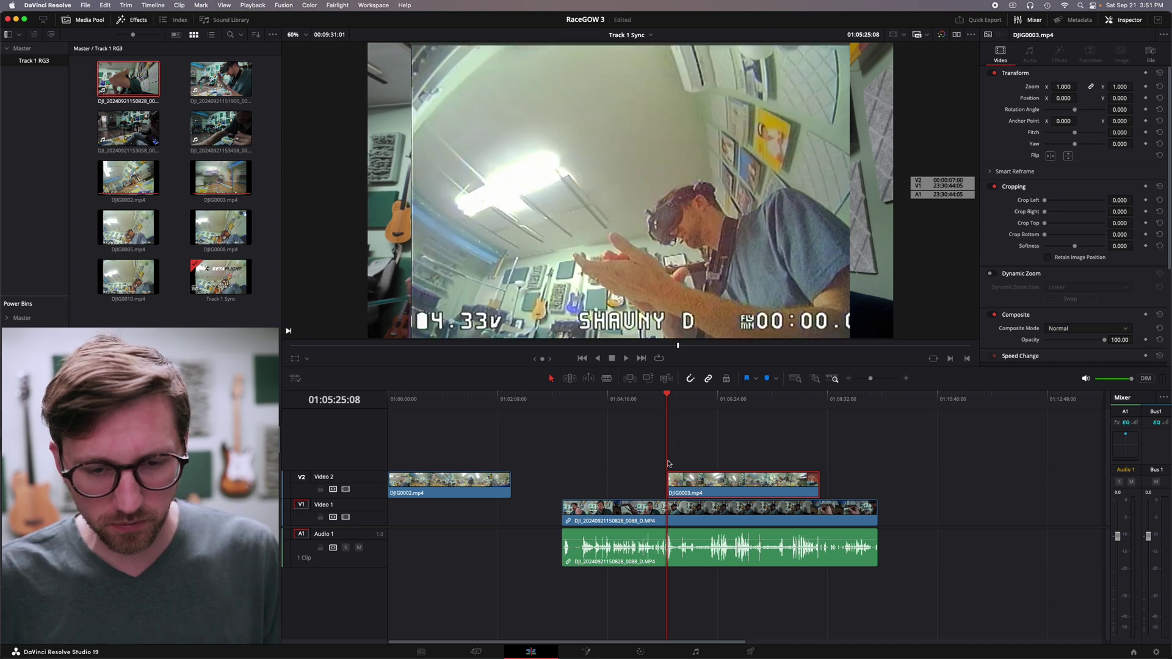
{"action": "scroll", "coordinate": [777, 561], "scroll_direction": "up", "scroll_amount": 5}
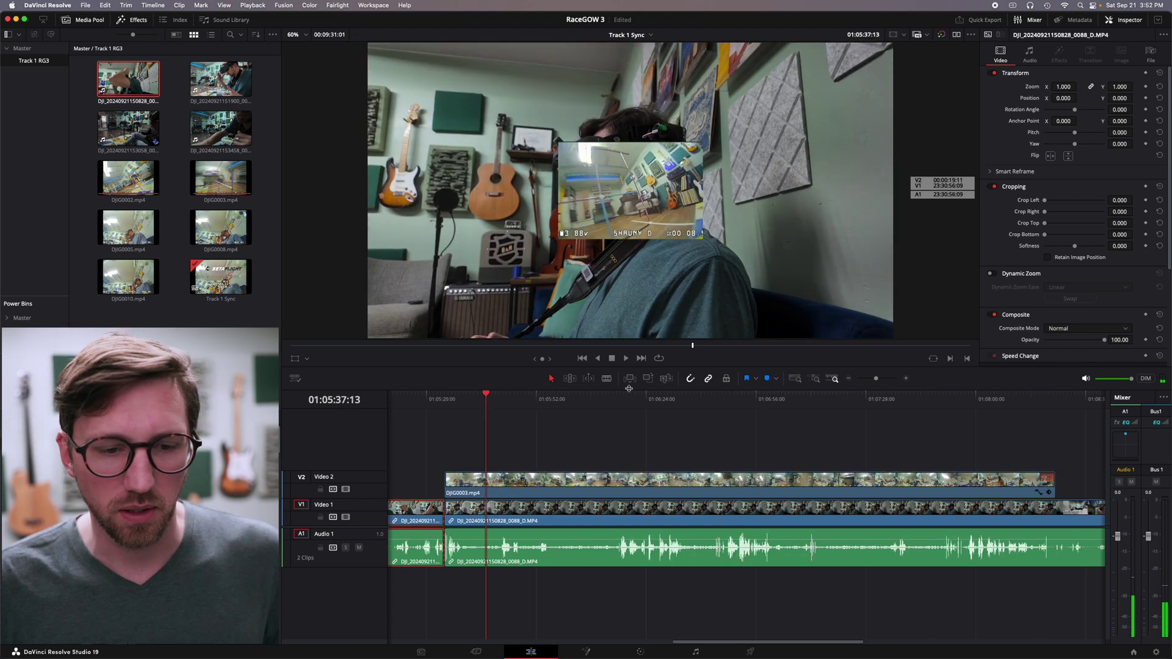
Scale the DJIG0003 overlay to 0.820 zoom and play back from 01:05:30 to check sync
{"action": "left_click", "coordinate": [591, 478]}
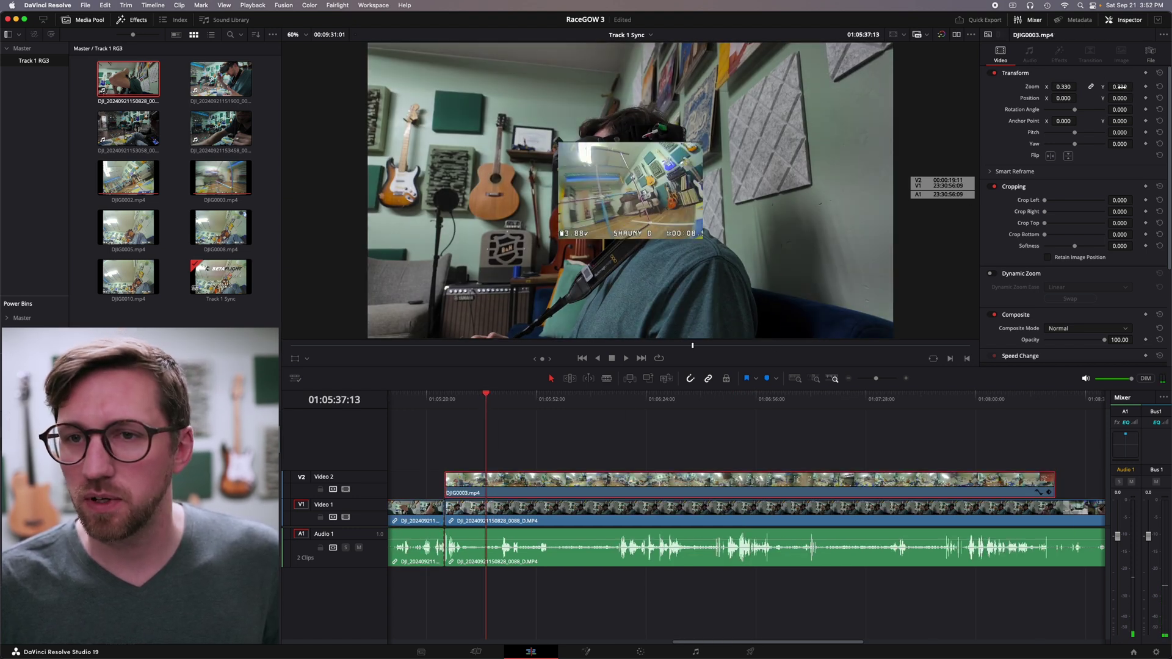
{"action": "left_click_drag", "start_coordinate": [1119, 87], "coordinate": [1136, 87]}
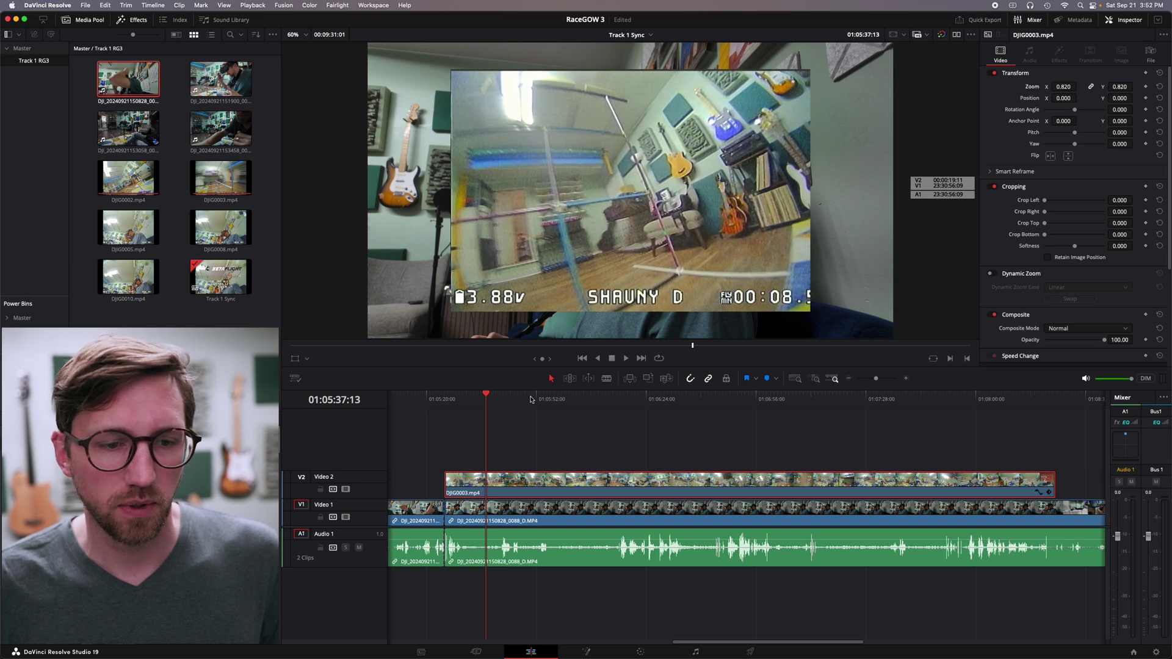
{"action": "left_click_drag", "start_coordinate": [489, 397], "coordinate": [460, 403]}
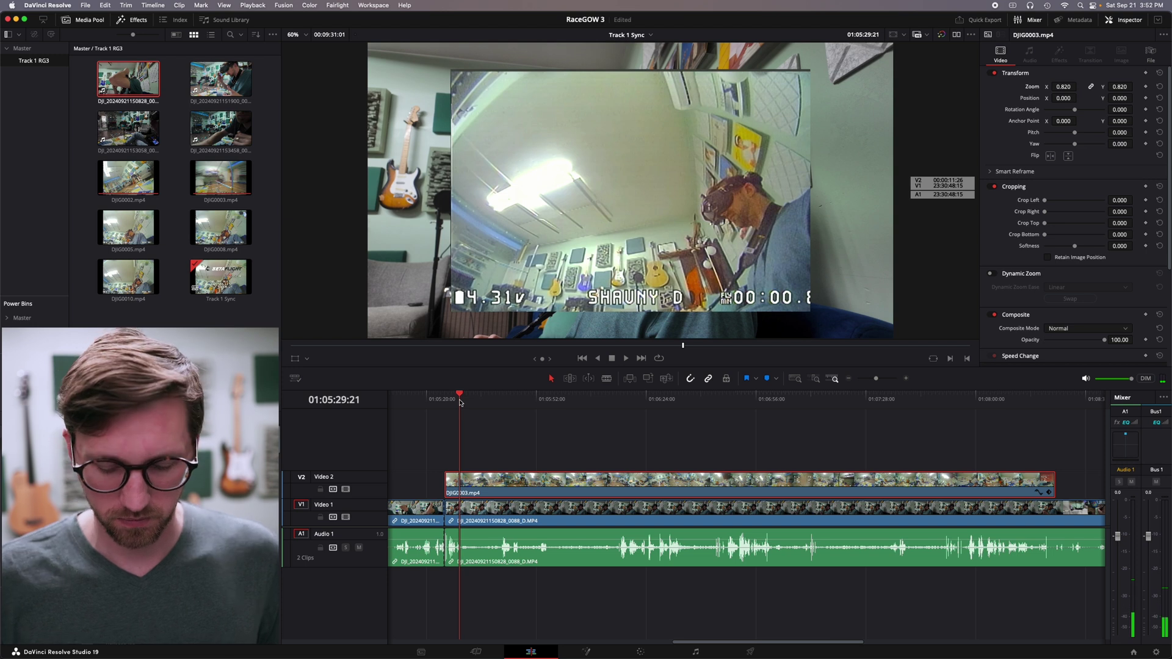
{"action": "key", "text": "space"}
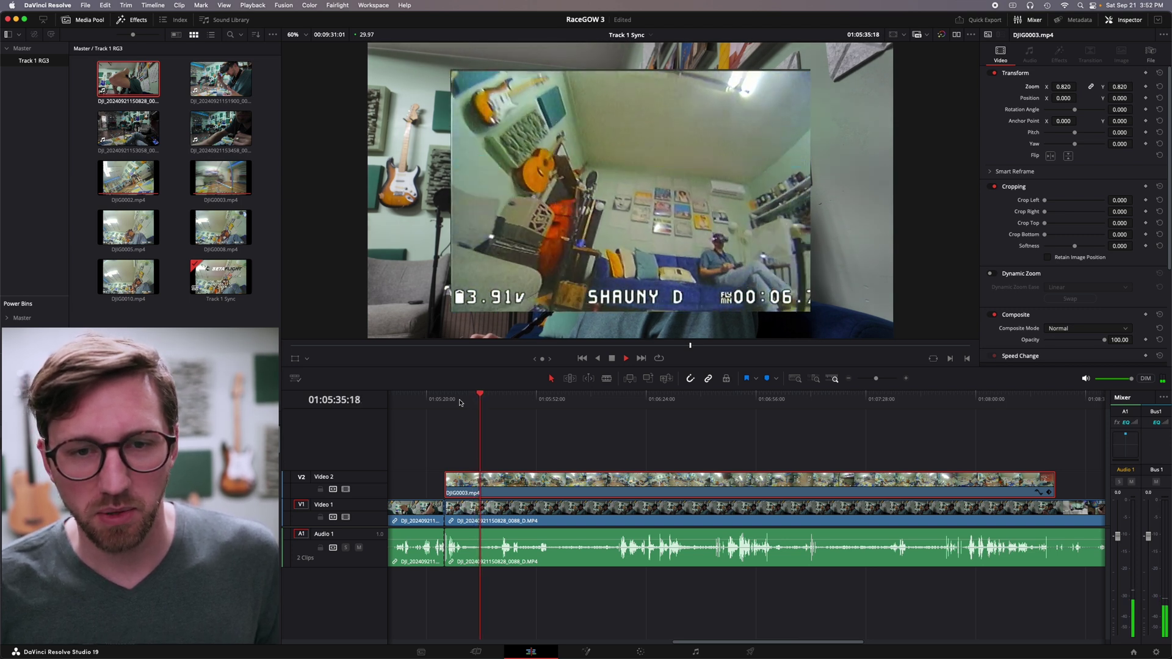
Cut the DJIG0003 clip and the camera clips at the playhead
{"action": "key", "text": "space"}
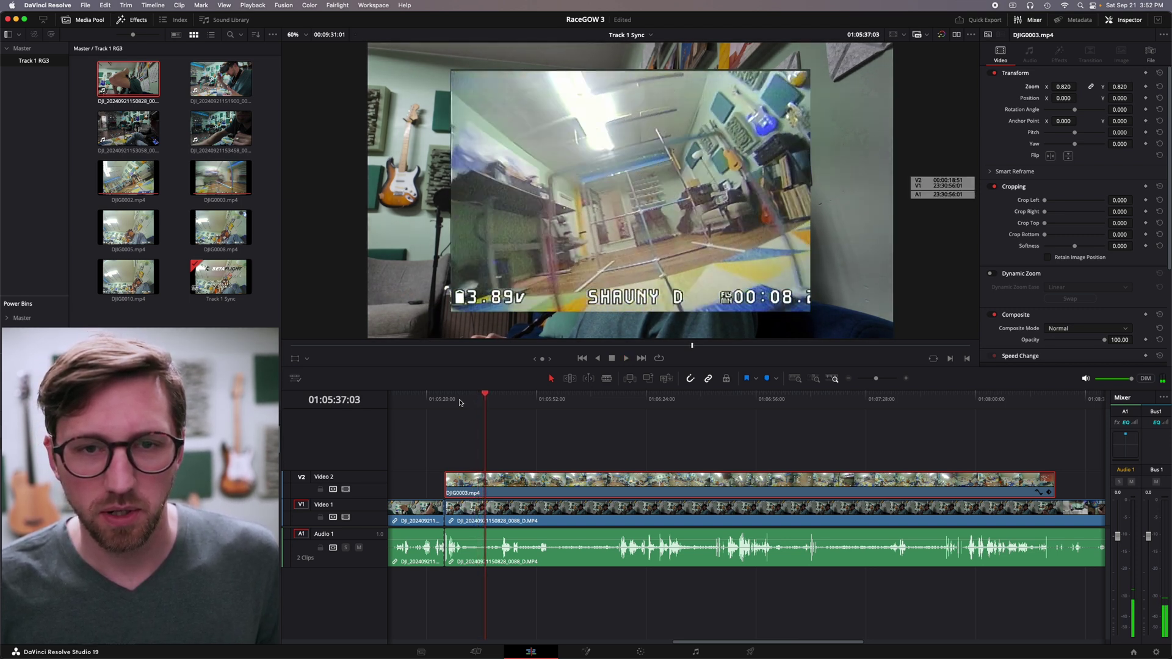
{"action": "key", "text": "Right"}
{"action": "key", "text": "Right"}
{"action": "key", "text": "Right"}
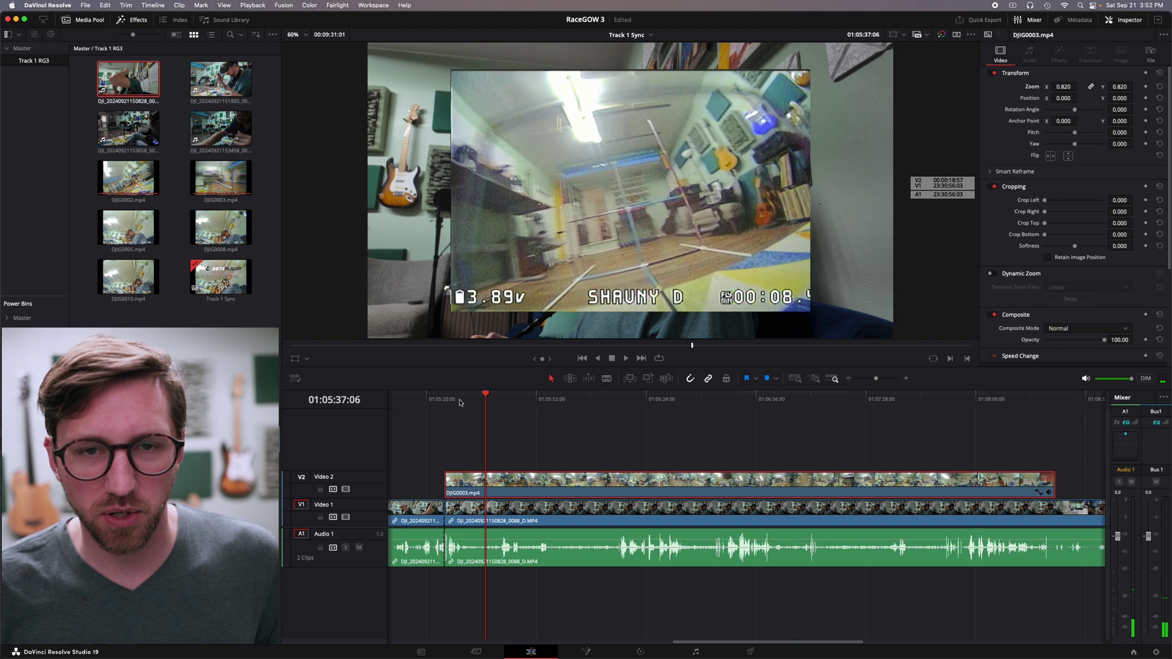
{"action": "key", "text": "Right"}
{"action": "key", "text": "Right"}
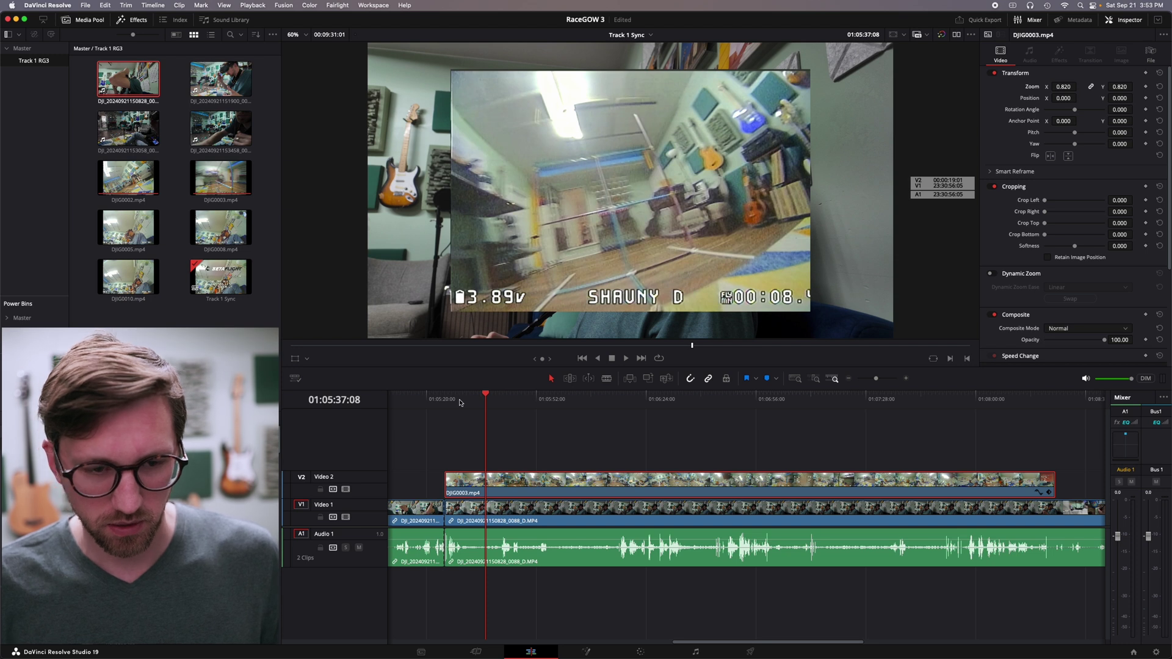
{"action": "key", "text": "super+b"}
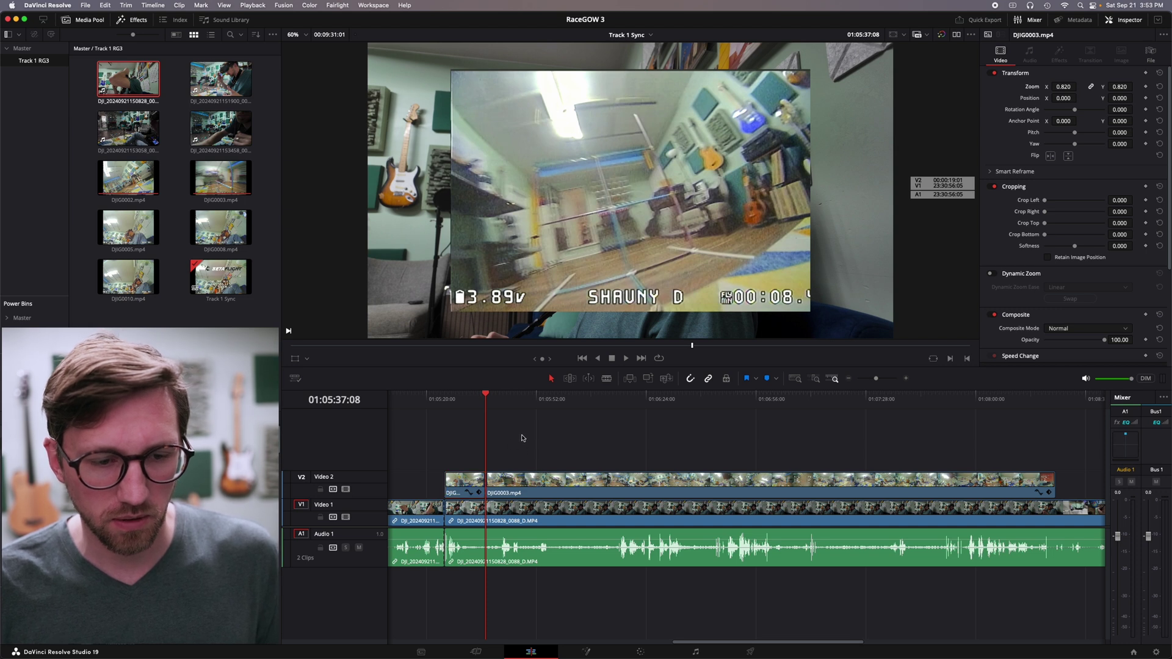
{"action": "key", "text": "super+b"}
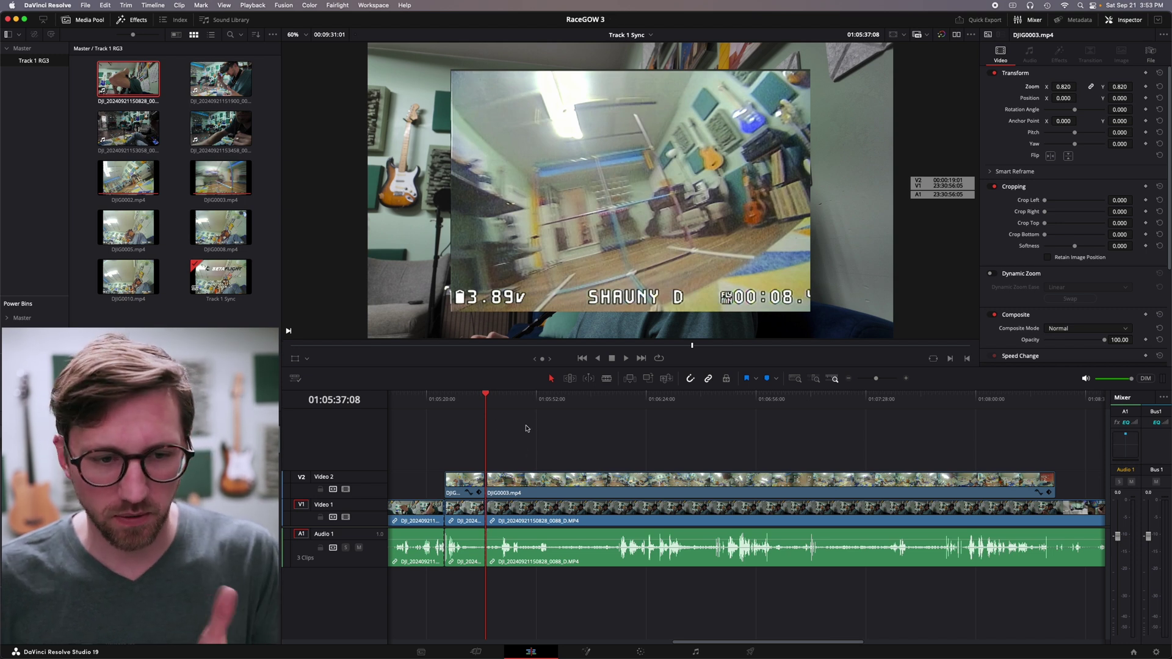
Mute Audio 1 and split all tracks at the first lap crossing, 01:05:44:27
{"action": "key", "text": "space"}
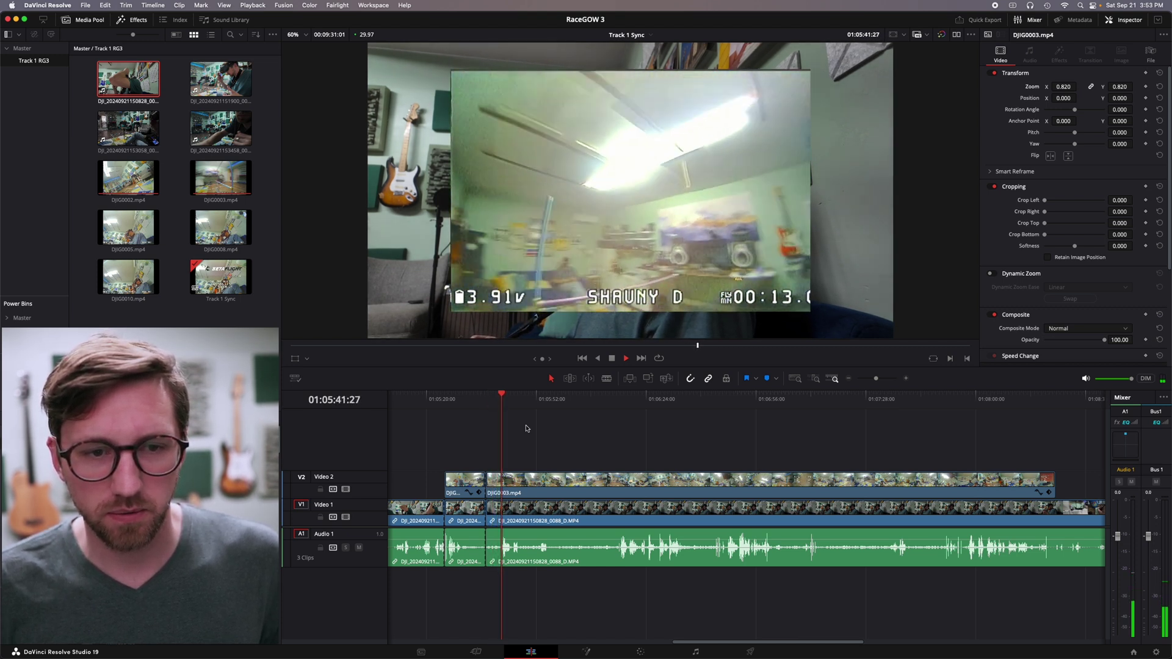
{"action": "key", "text": "space"}
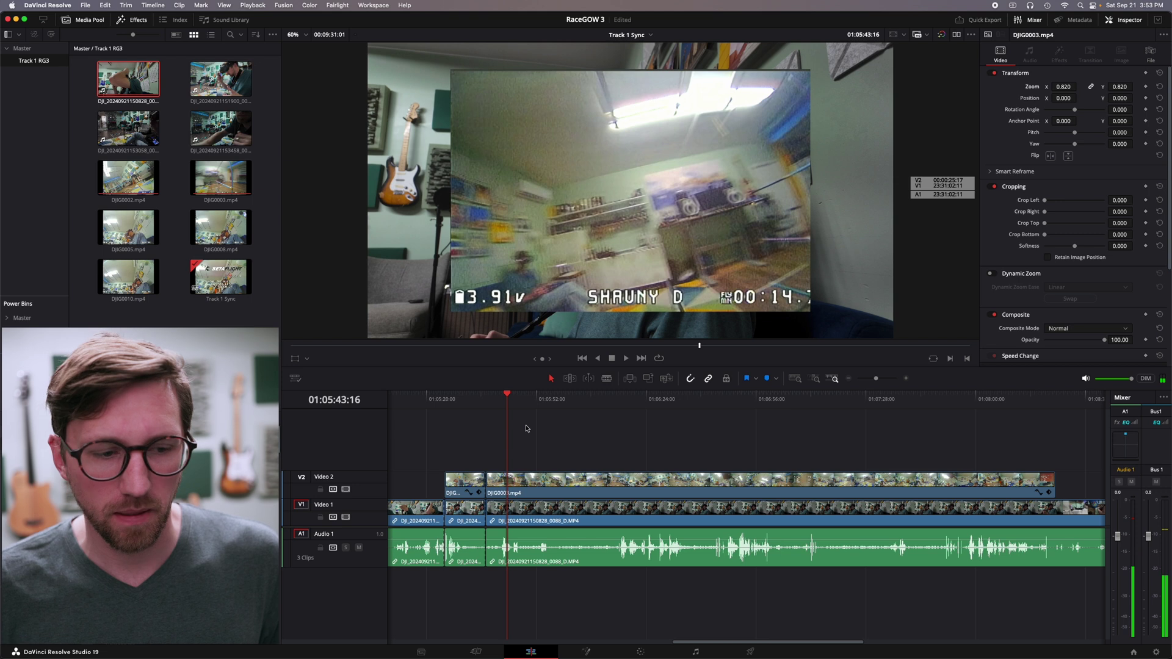
{"action": "left_click", "coordinate": [359, 548]}
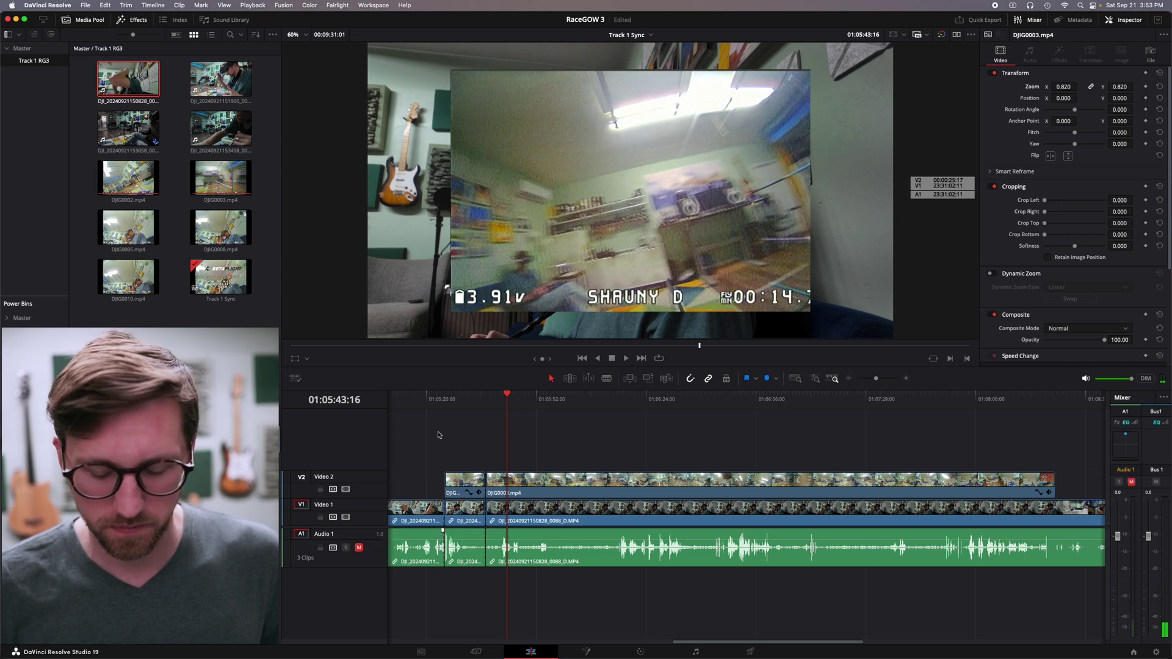
{"action": "key", "text": "space"}
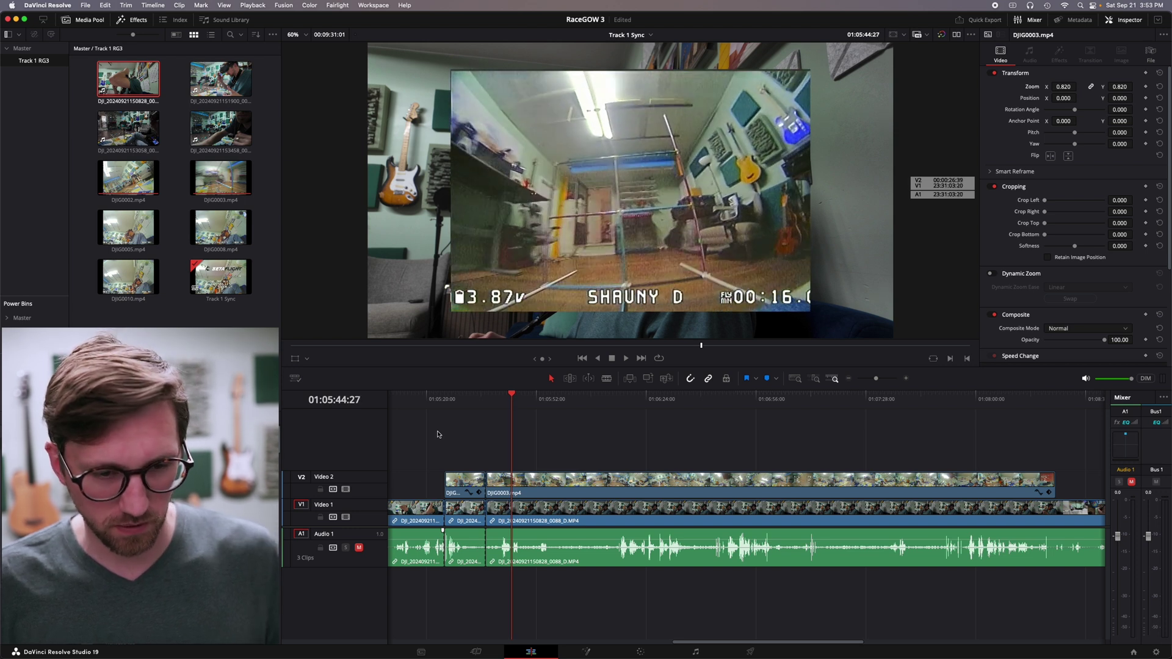
{"action": "key", "text": "super+b"}
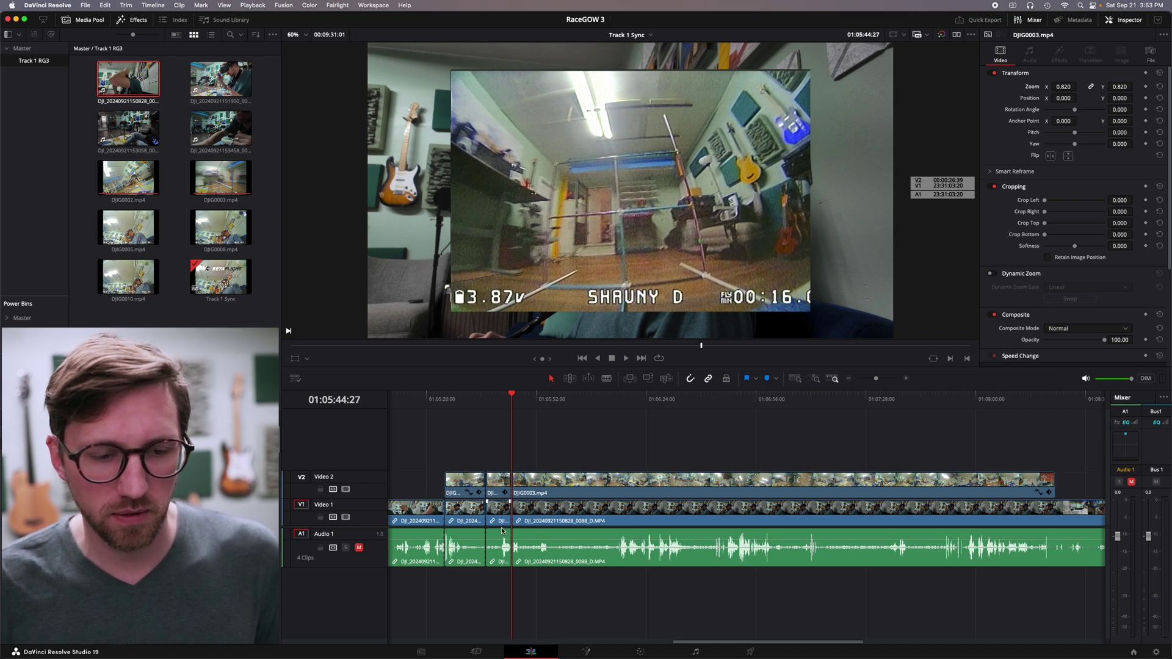
Select the short split piece on V2, V1 and A1 and disable it with D
{"action": "left_click_drag", "start_coordinate": [497, 446], "coordinate": [505, 531]}
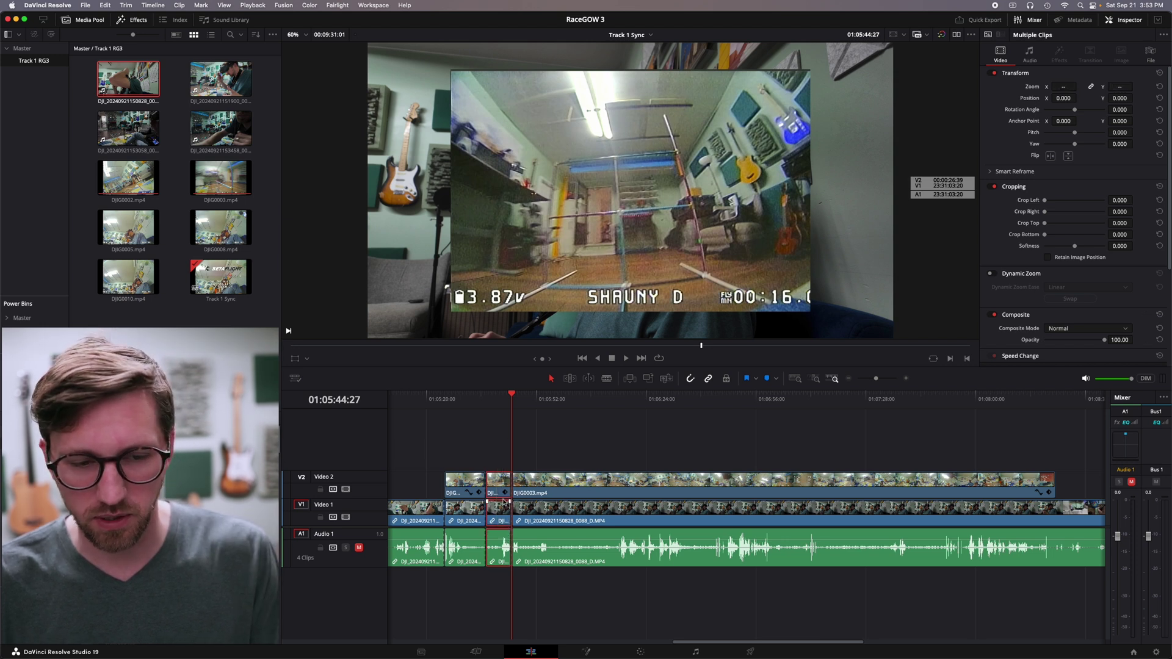
{"action": "left_click", "coordinate": [500, 475]}
{"action": "left_click_drag", "start_coordinate": [496, 427], "coordinate": [499, 581]}
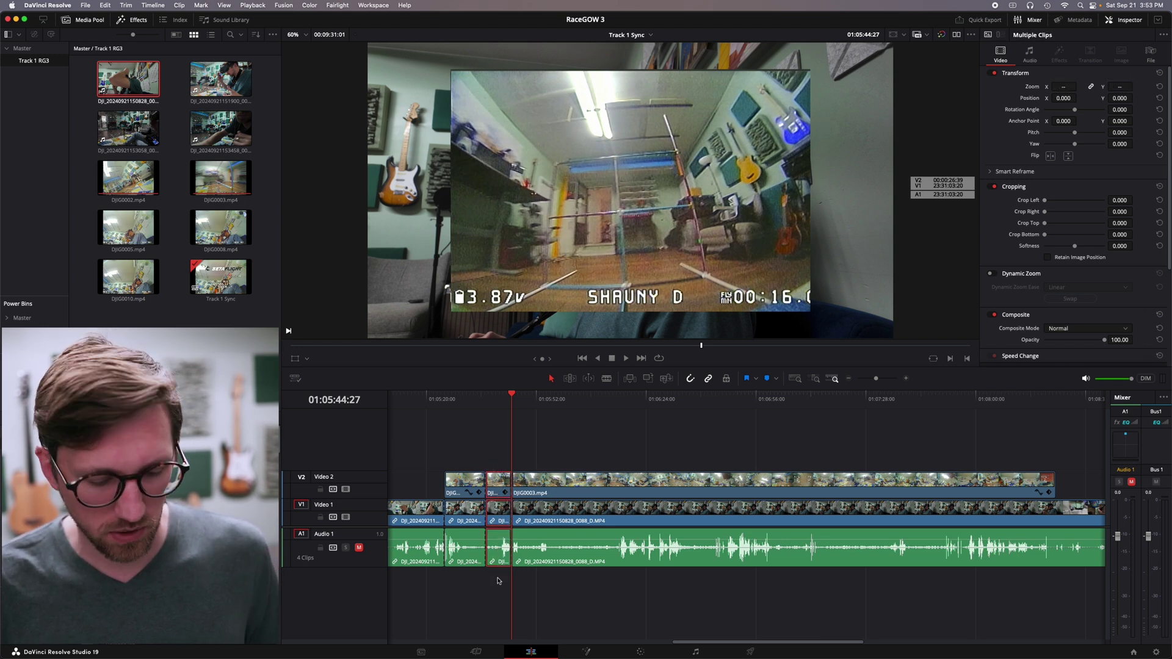
{"action": "key", "text": "d"}
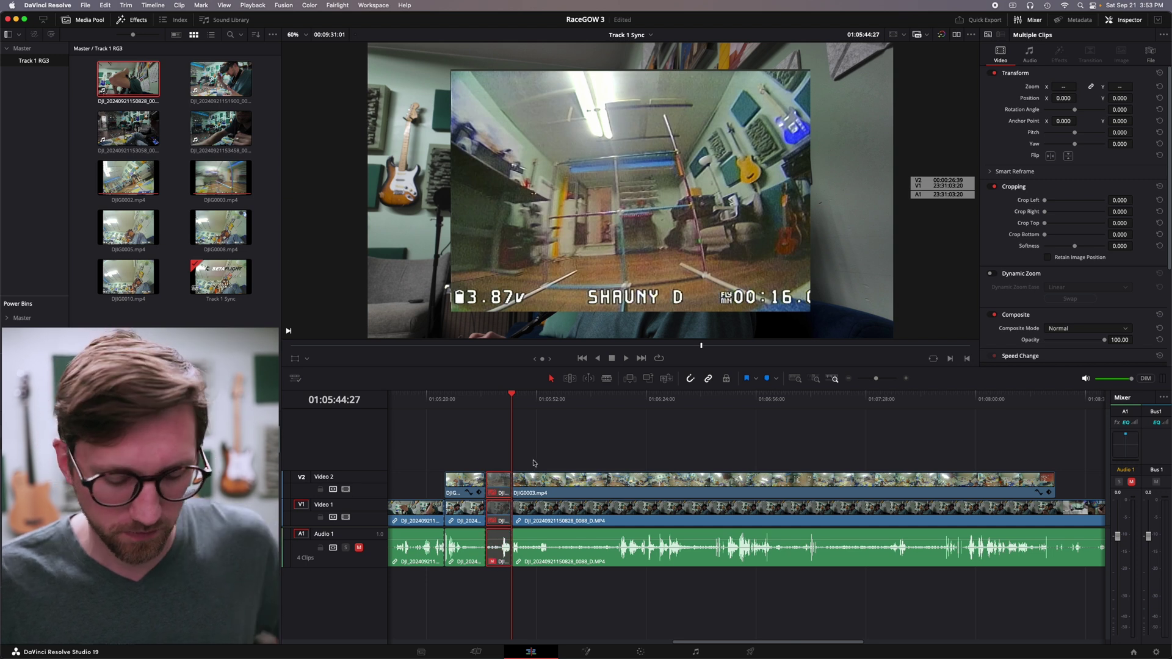
{"action": "key", "text": "space"}
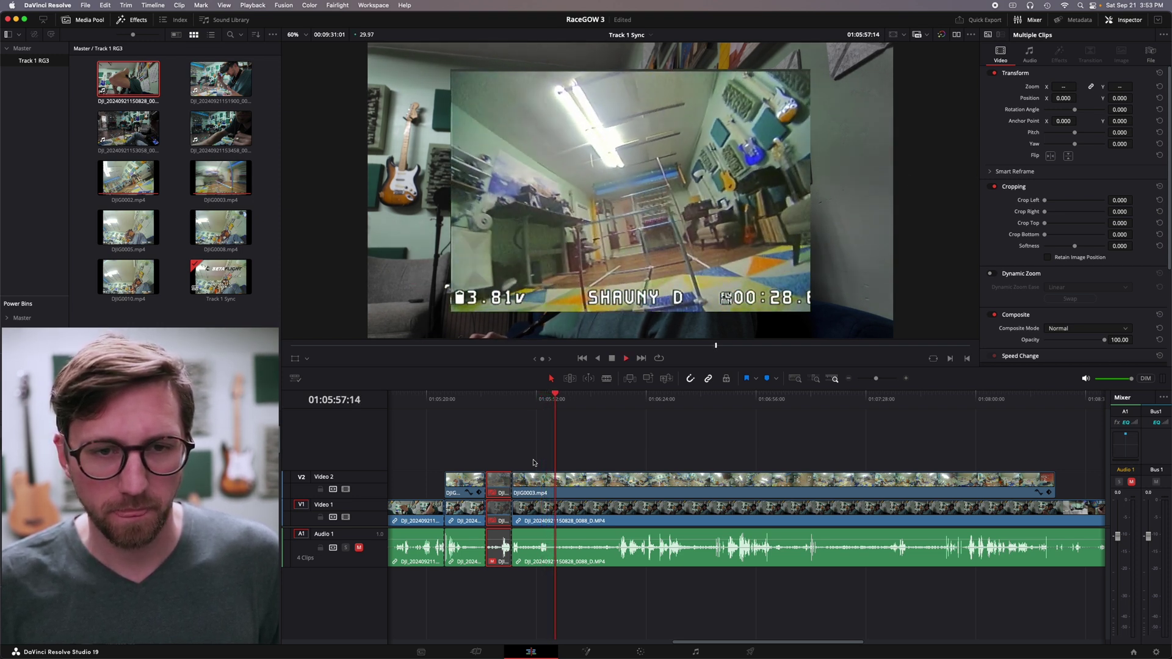
Split all tracks at the next two lap crossings, frame-stepping to each exact point
{"action": "key", "text": "space"}
{"action": "key", "text": "Right"}
{"action": "key", "text": "Right"}
{"action": "key", "text": "Right"}
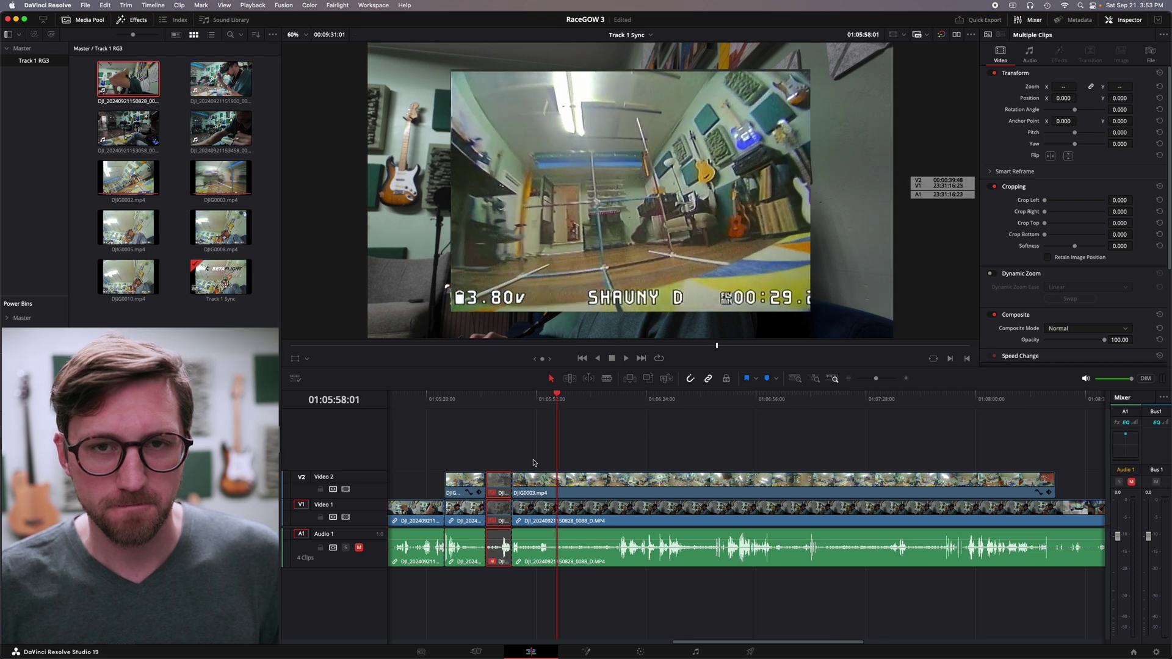
{"action": "key", "text": "super+b"}
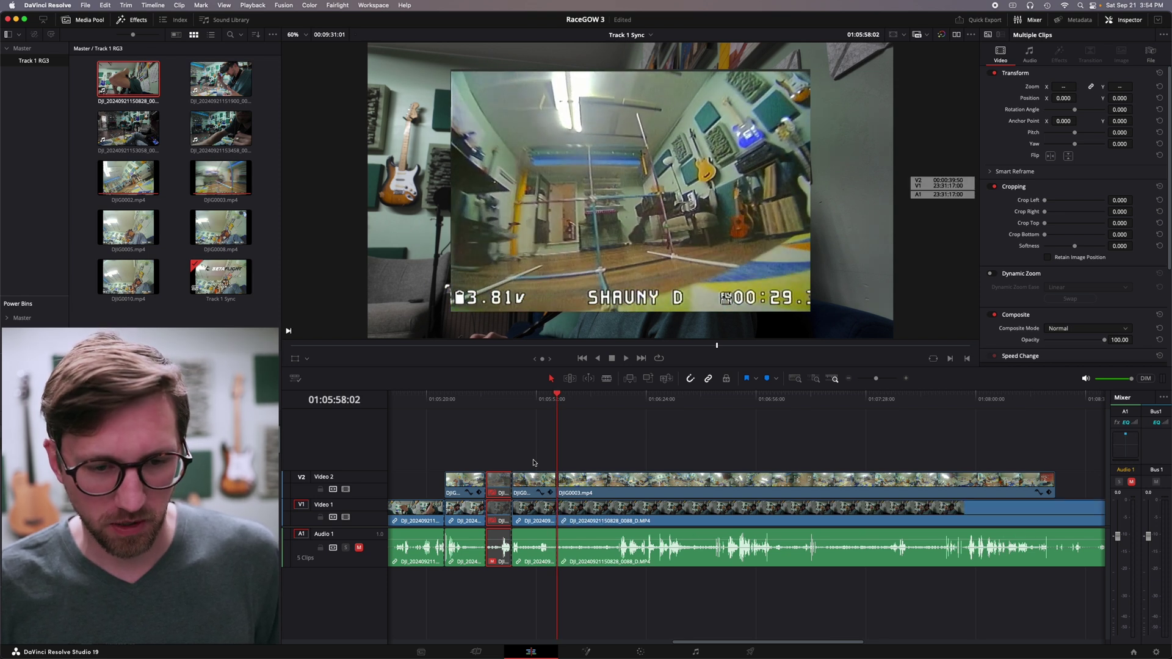
{"action": "key", "text": "space"}
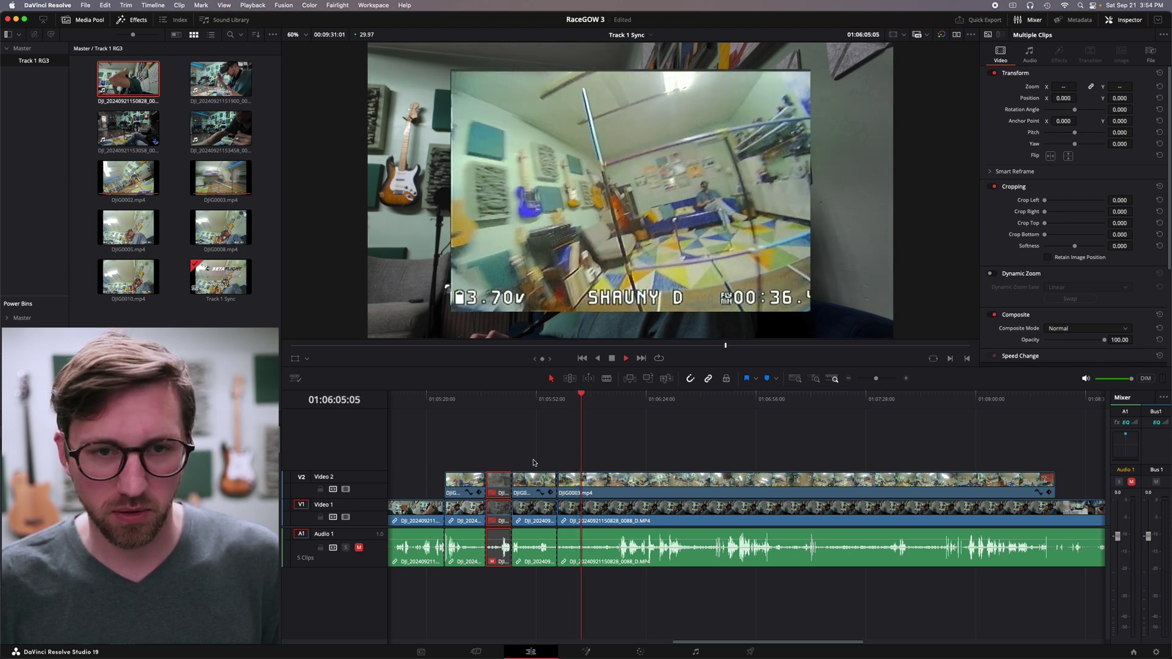
{"action": "key", "text": "space"}
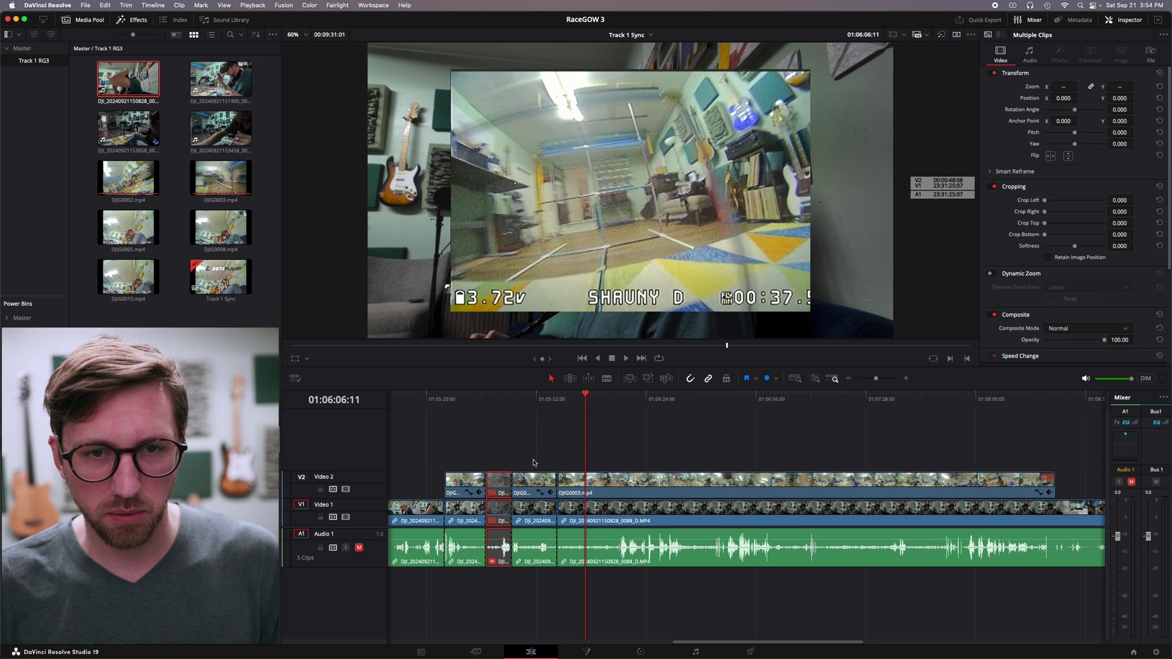
{"action": "key", "text": "Right"}
{"action": "key", "text": "Right"}
{"action": "key", "text": "Right"}
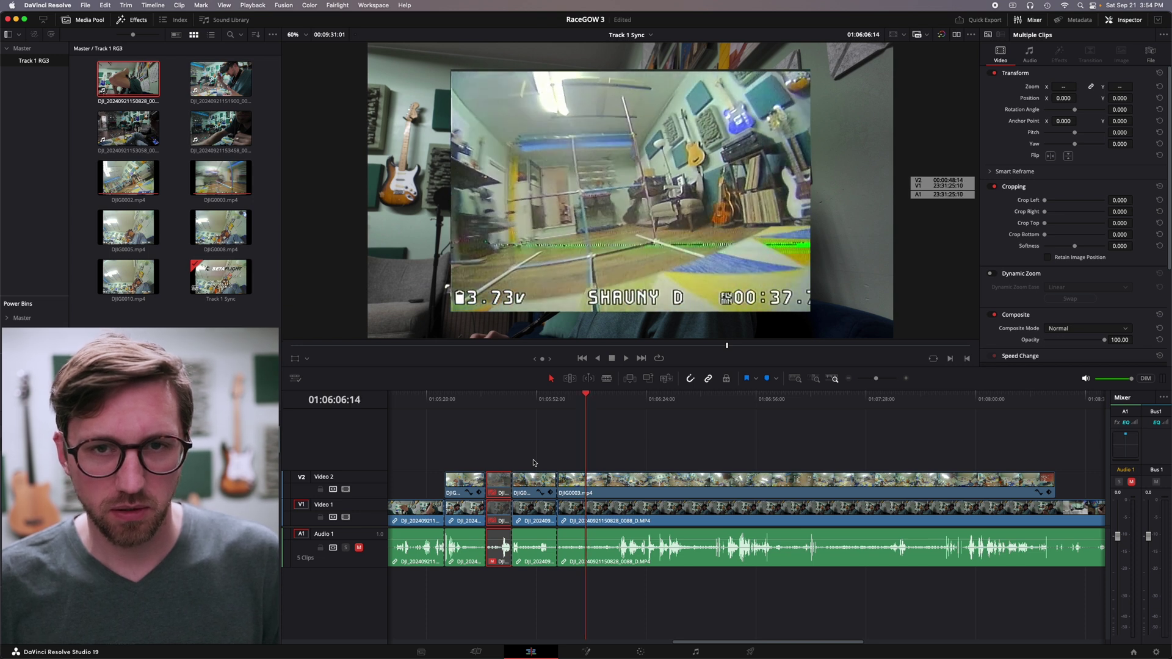
{"action": "key", "text": "Right"}
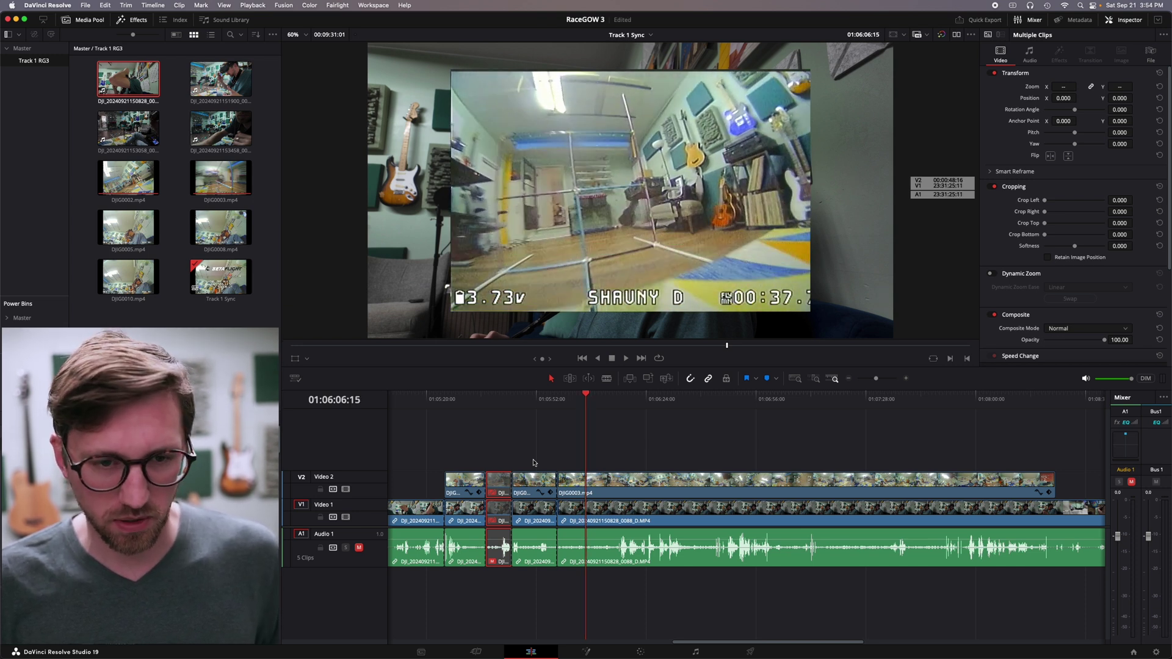
{"action": "key", "text": "super+b"}
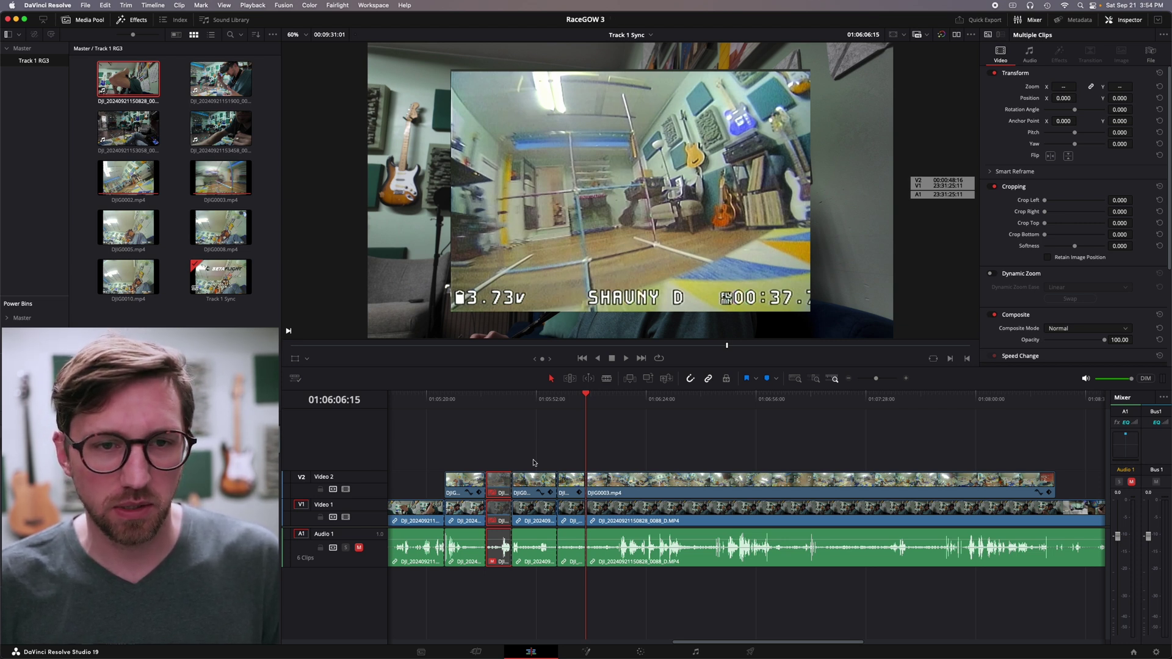
Play ahead at double speed and split all tracks at the following two lap crossings
{"action": "key", "text": "l"}
{"action": "key", "text": "l"}
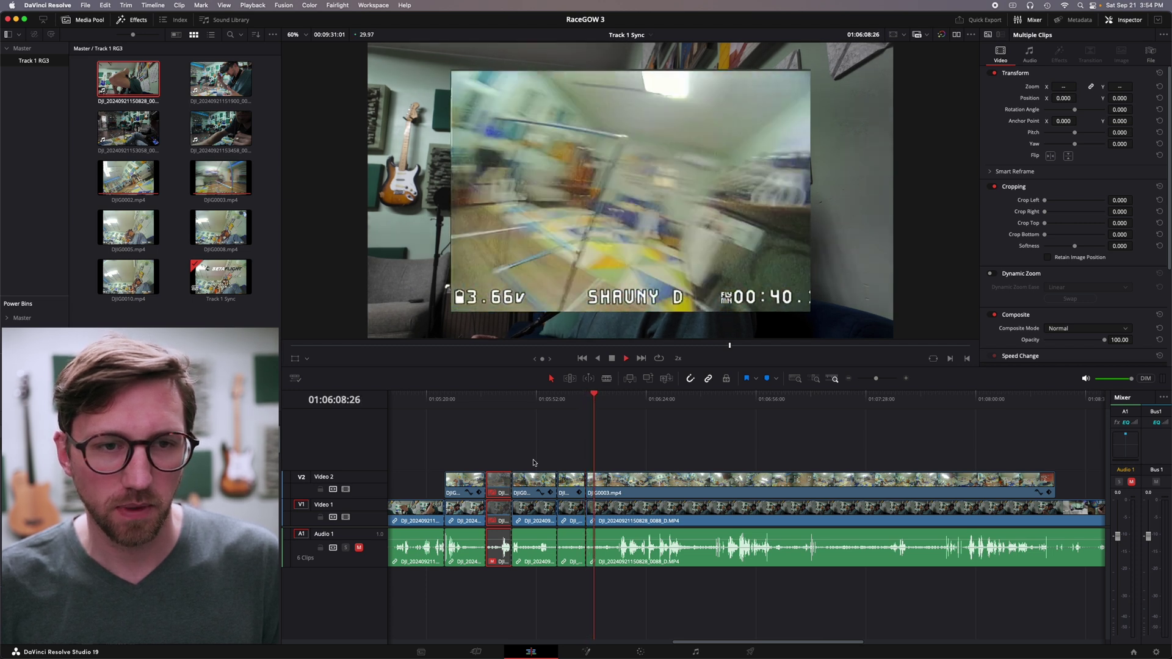
{"action": "key", "text": "k"}
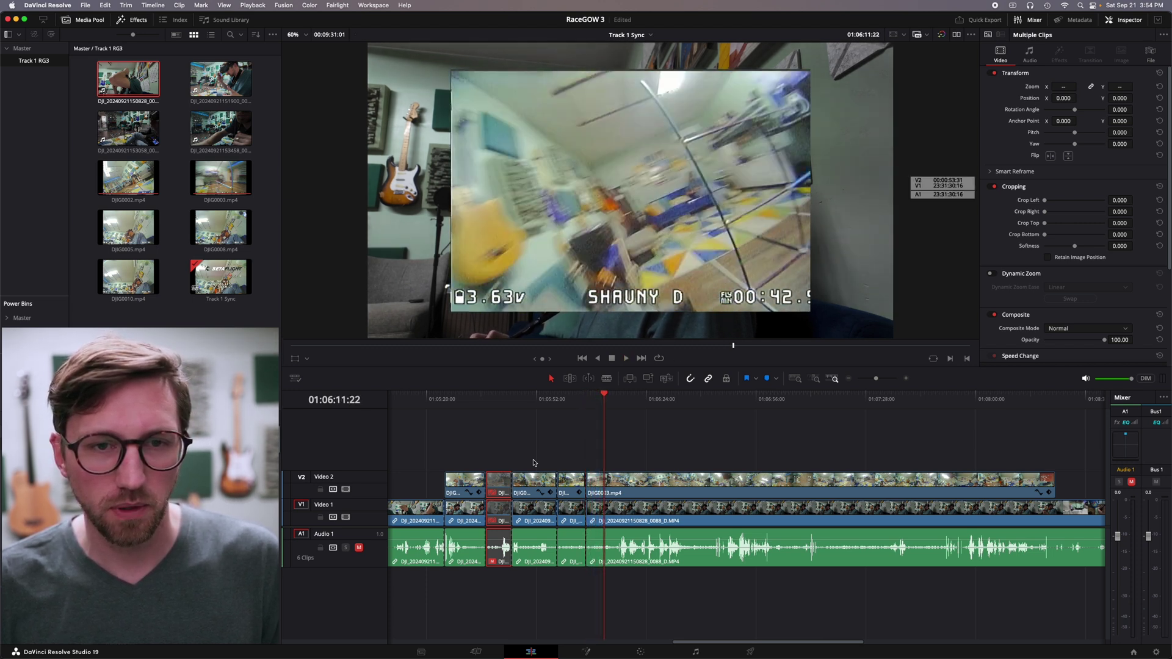
{"action": "key", "text": "space"}
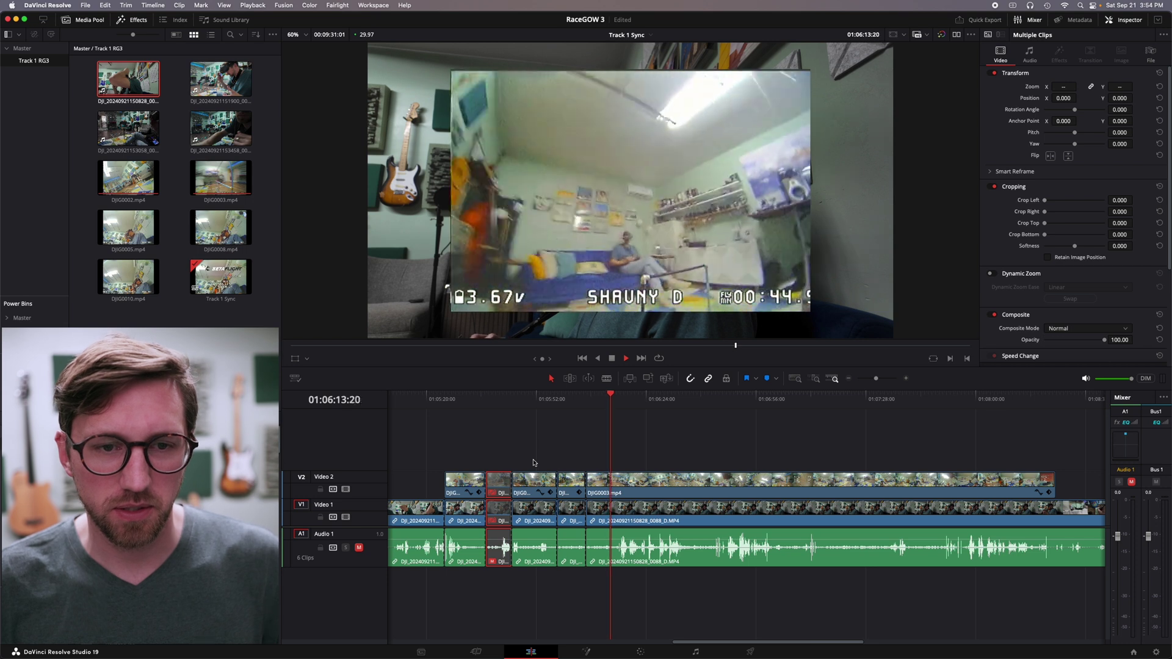
{"action": "key", "text": "space"}
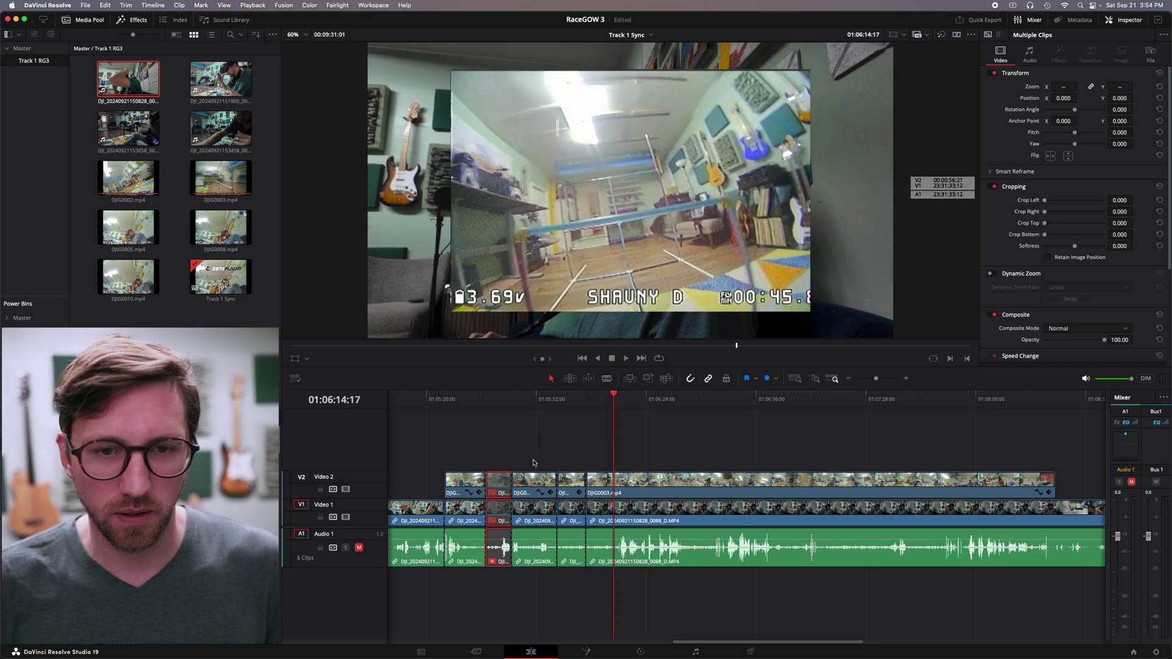
{"action": "key", "text": "Right"}
{"action": "key", "text": "Right"}
{"action": "key", "text": "Right"}
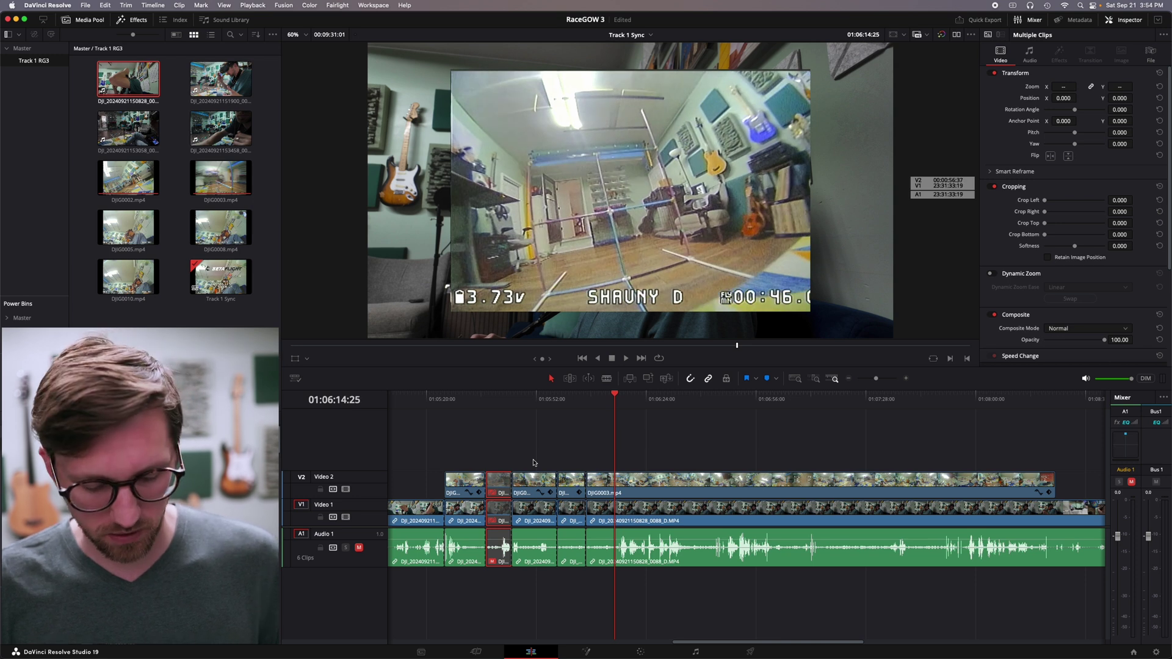
{"action": "key", "text": "super+b"}
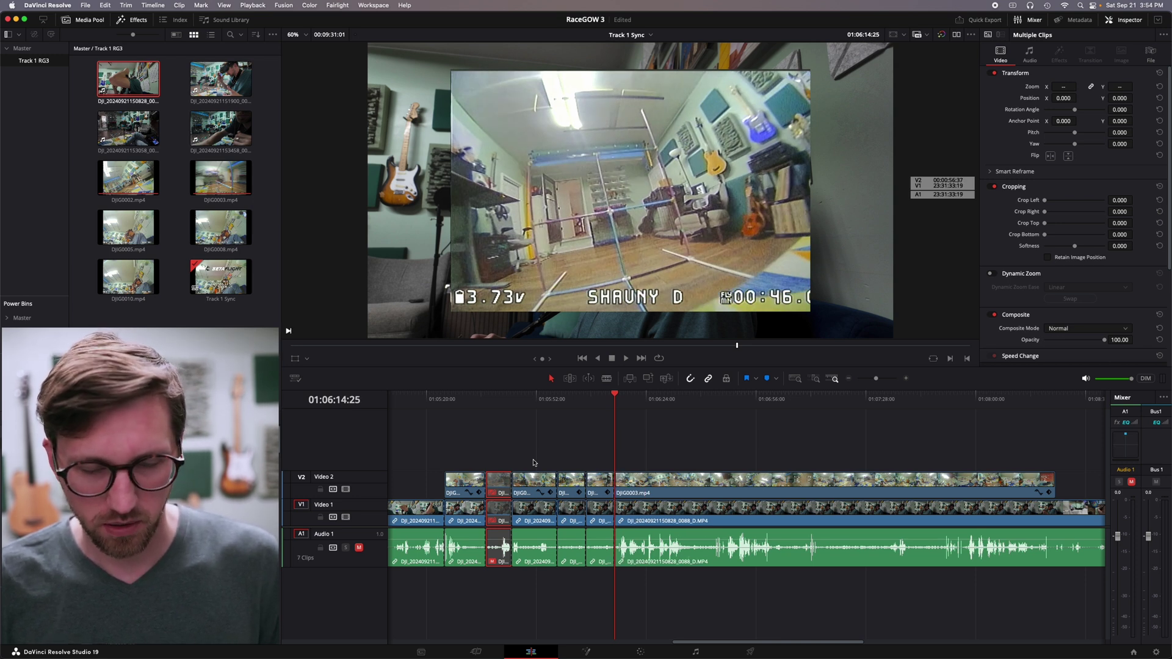
{"action": "key", "text": "l"}
{"action": "key", "text": "l"}
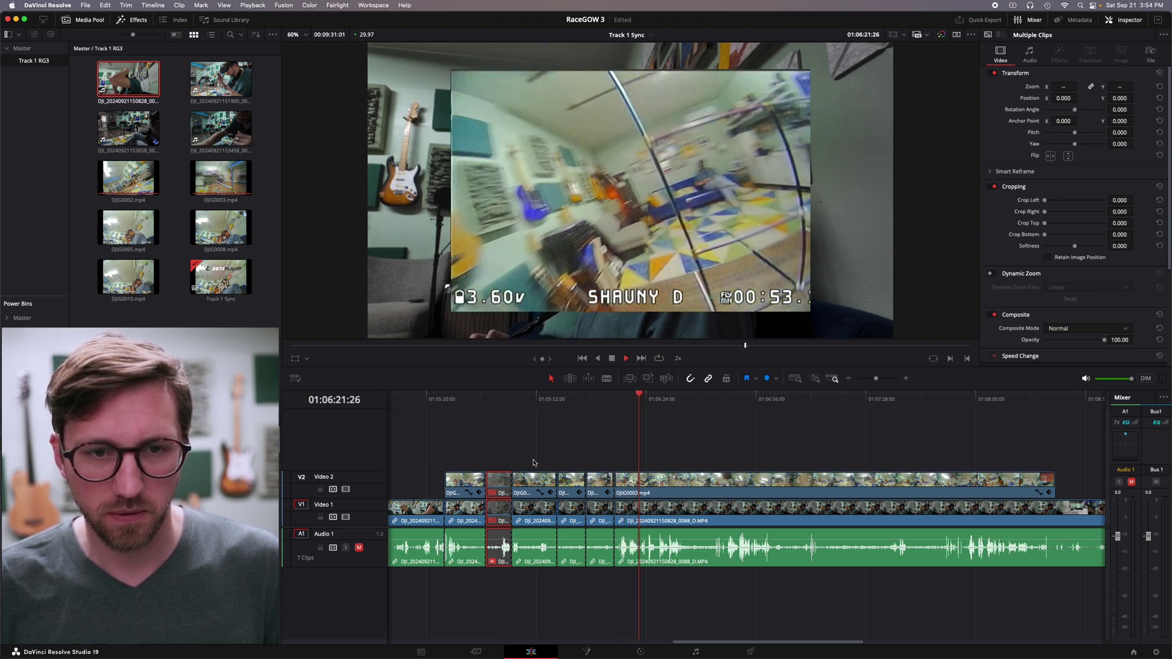
{"action": "key", "text": "k"}
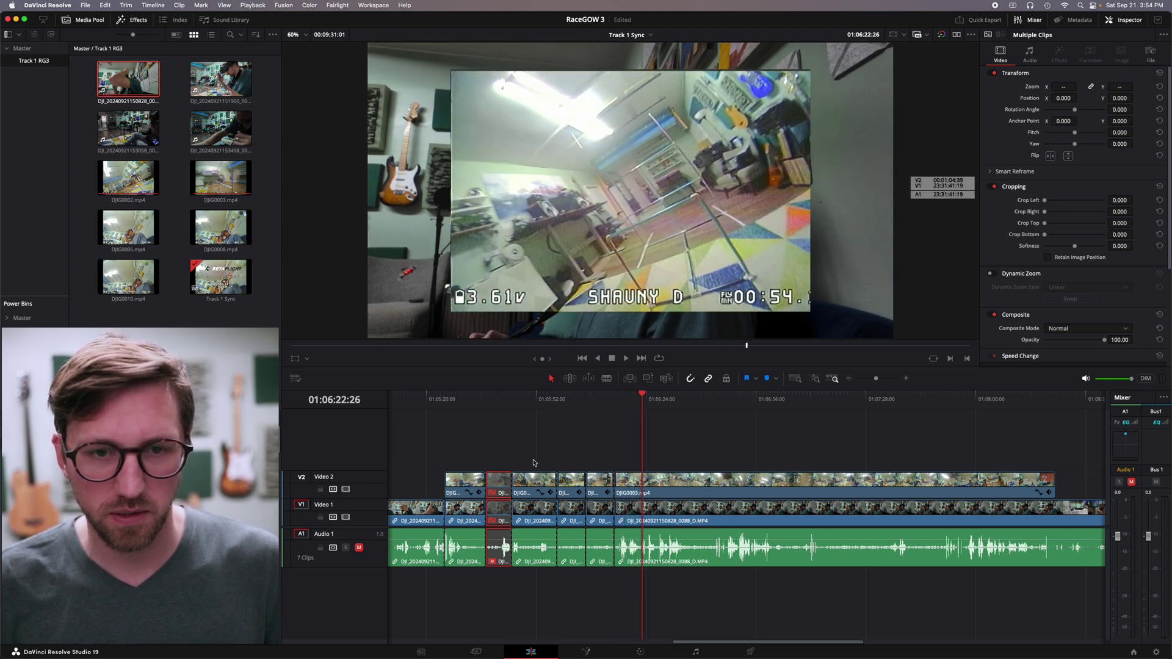
{"action": "key", "text": "Right"}
{"action": "key", "text": "Right"}
{"action": "key", "text": "Right"}
{"action": "key", "text": "Right"}
{"action": "key", "text": "Right"}
{"action": "key", "text": "Right"}
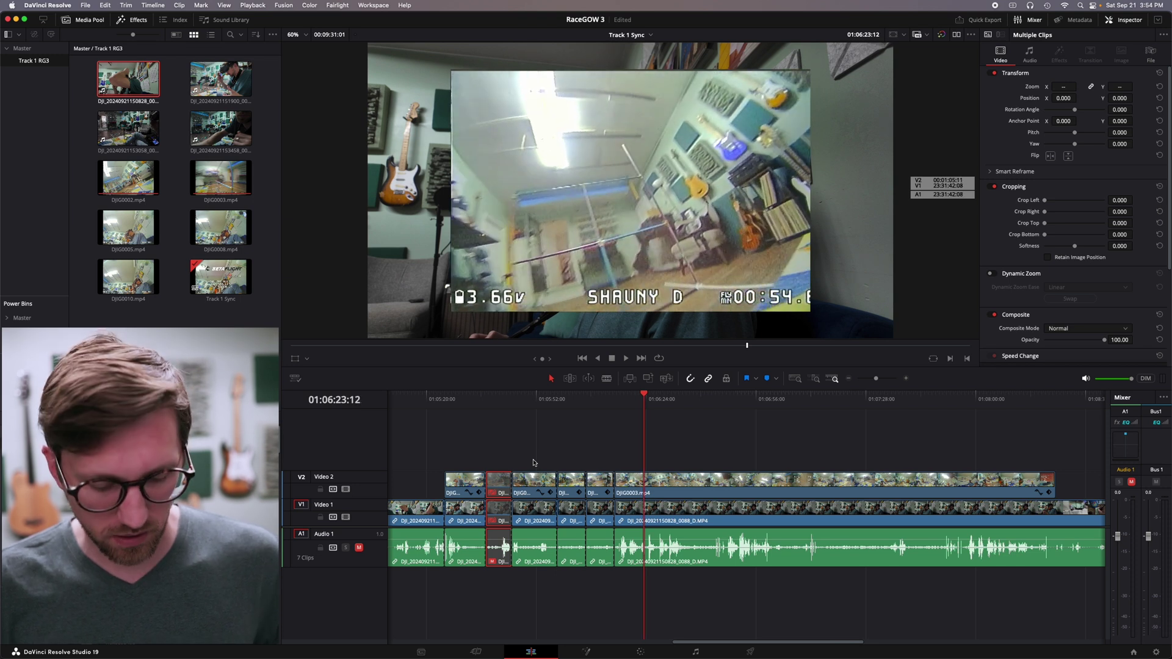
{"action": "key", "text": "super+b"}
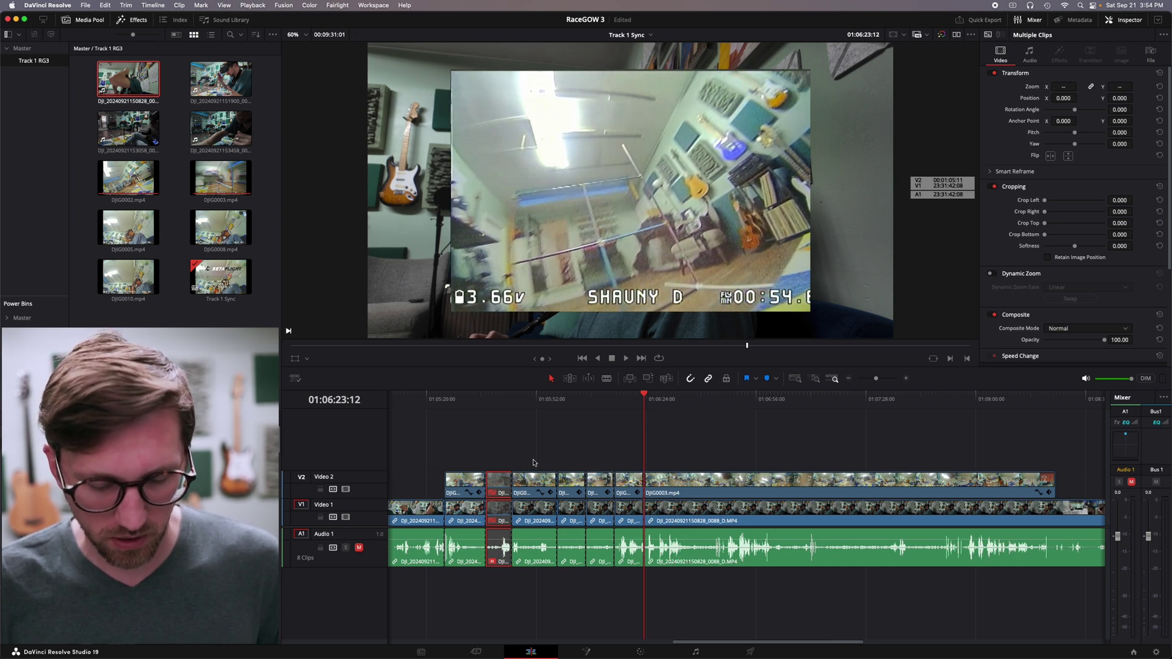
Split all tracks at the last two lap crossings, ending at the goggle stats screen
{"action": "key", "text": "l"}
{"action": "key", "text": "l"}
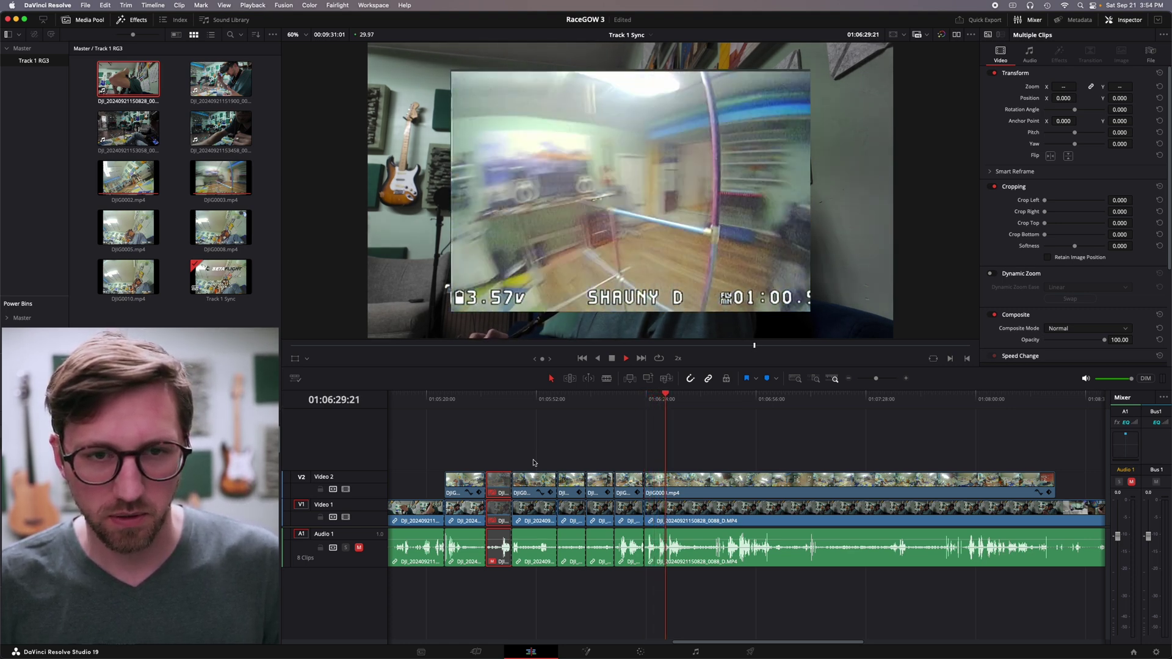
{"action": "key", "text": "k"}
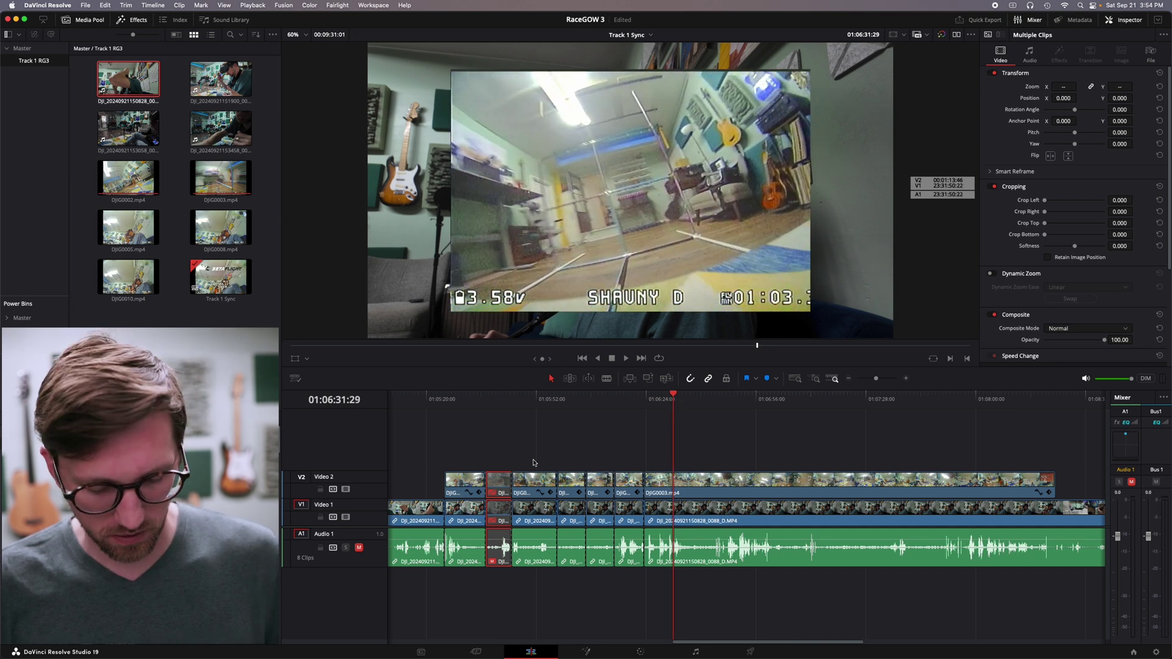
{"action": "key", "text": "super+b"}
{"action": "key", "text": "l"}
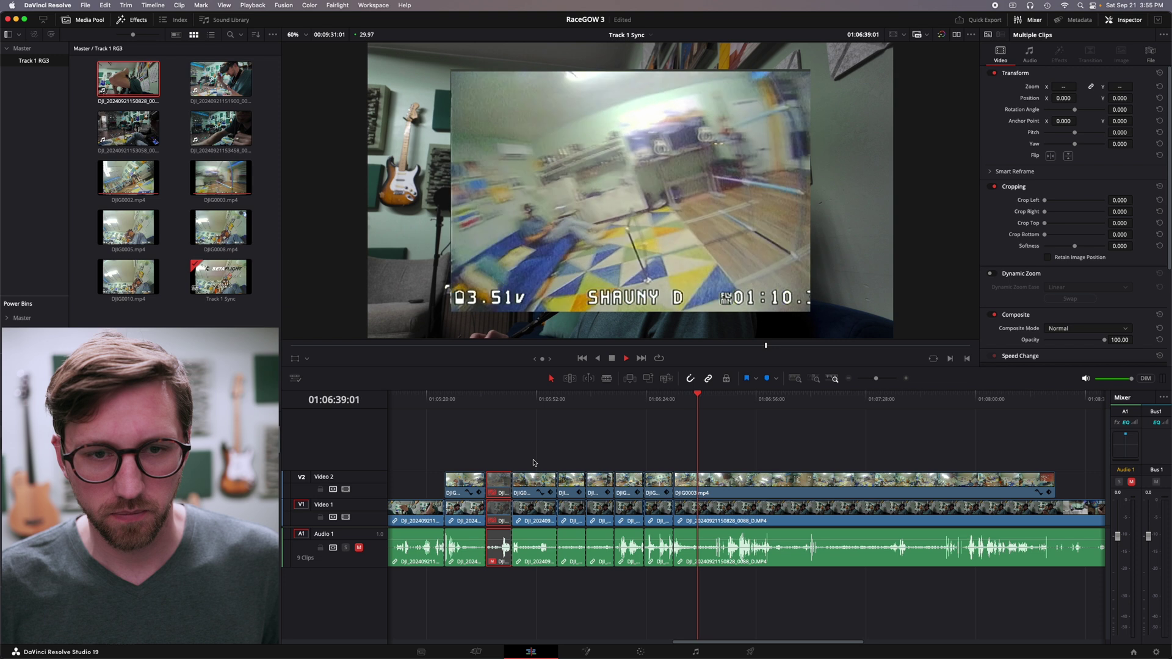
{"action": "key", "text": "space"}
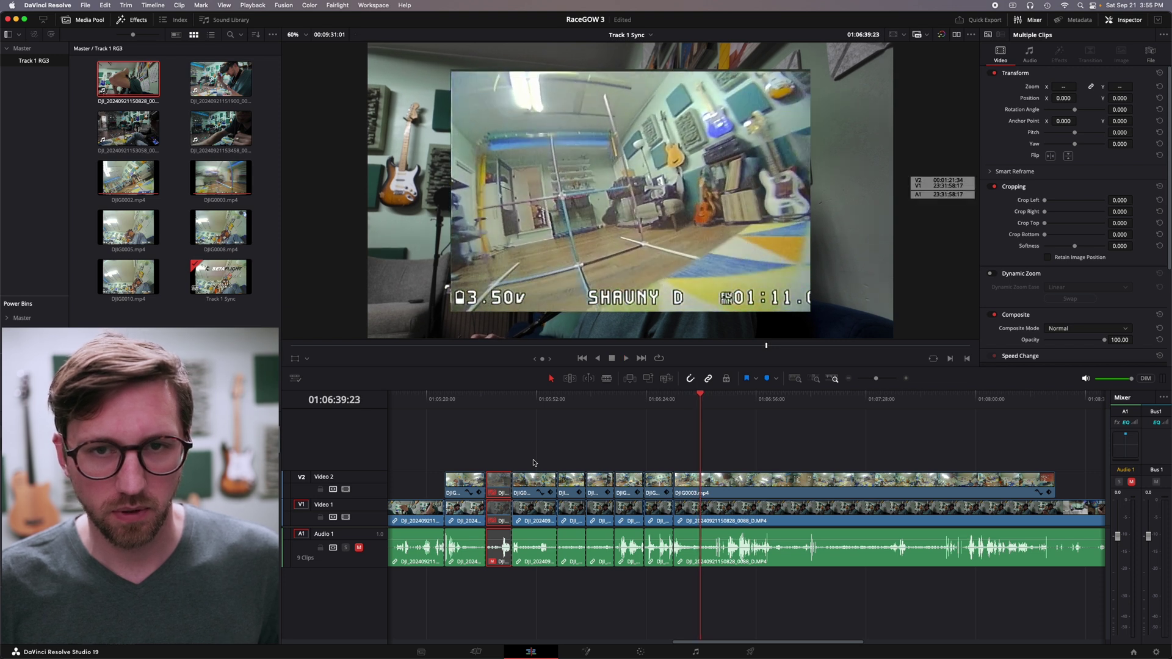
{"action": "key", "text": "super+b"}
{"action": "key", "text": "space"}
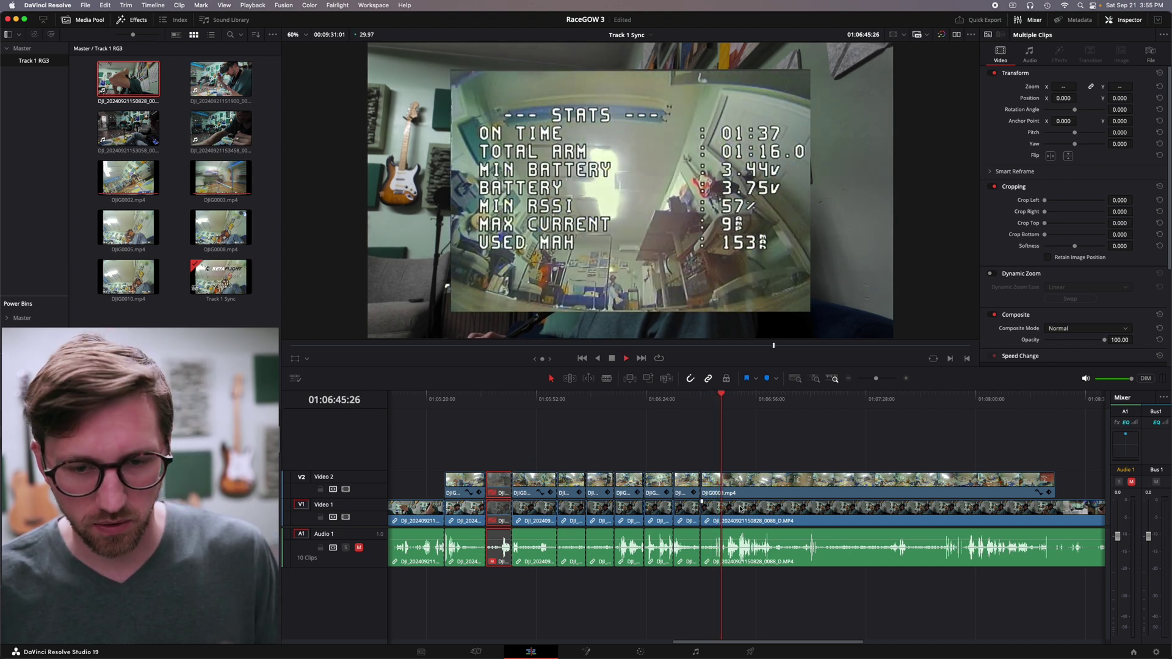
Delete the short piece at 01:06:43:25, leaving a gap, then select the six lap clips
{"action": "left_click_drag", "start_coordinate": [725, 395], "coordinate": [712, 405]}
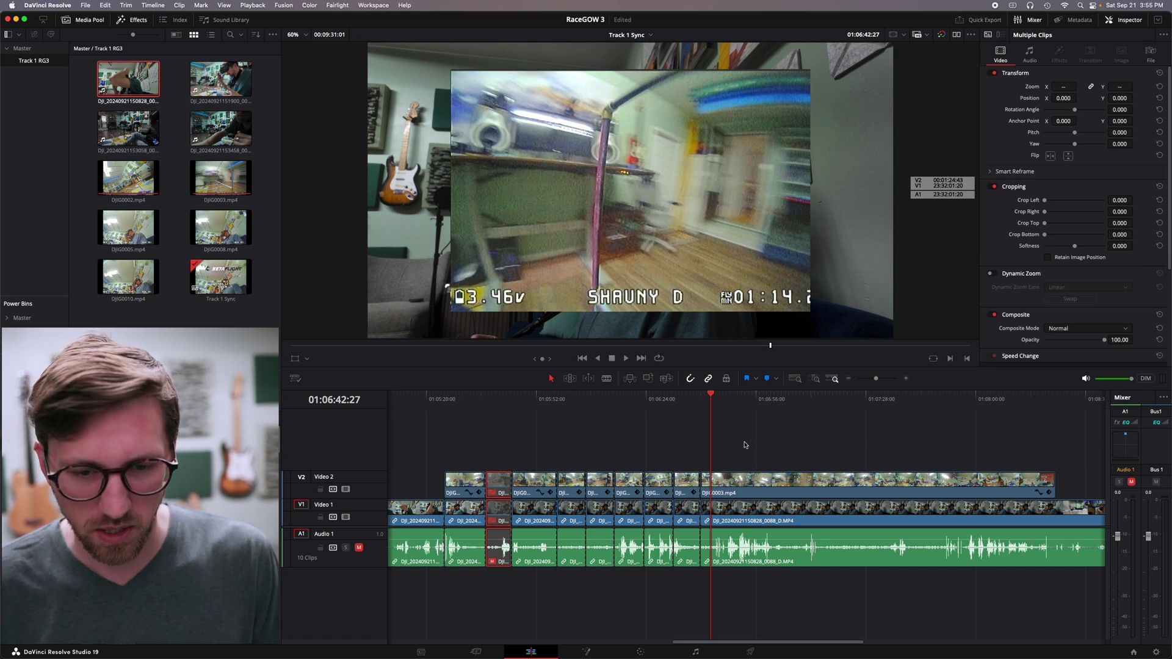
{"action": "key", "text": "BackSpace"}
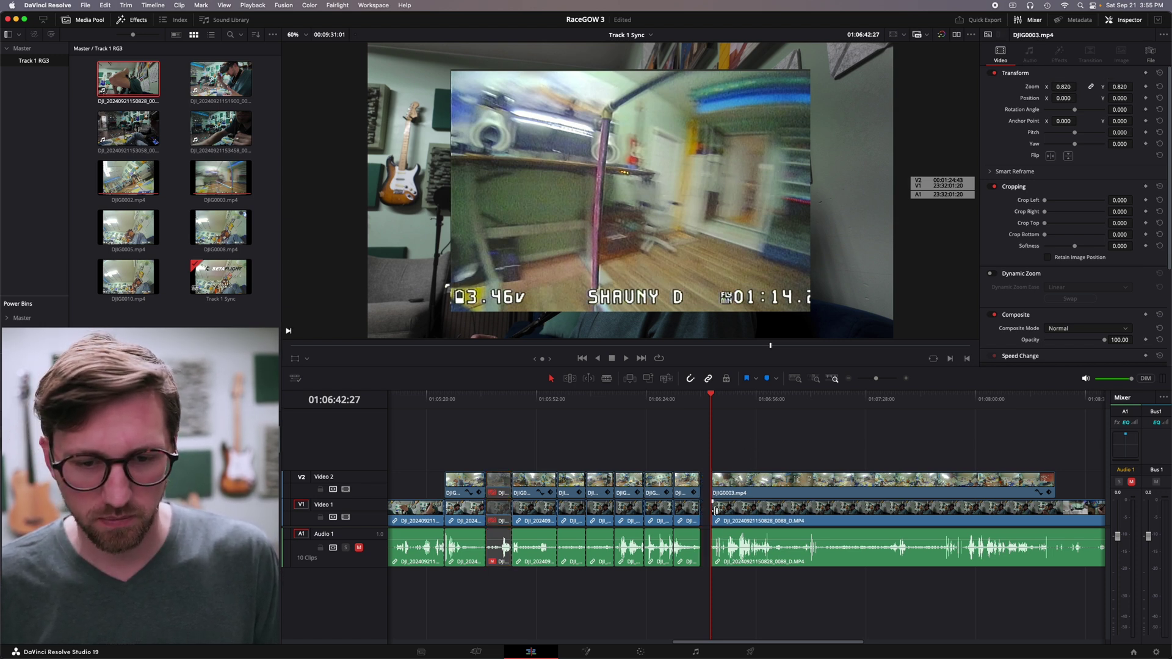
{"action": "left_click", "coordinate": [551, 448]}
{"action": "left_click_drag", "start_coordinate": [562, 482], "coordinate": [681, 555]}
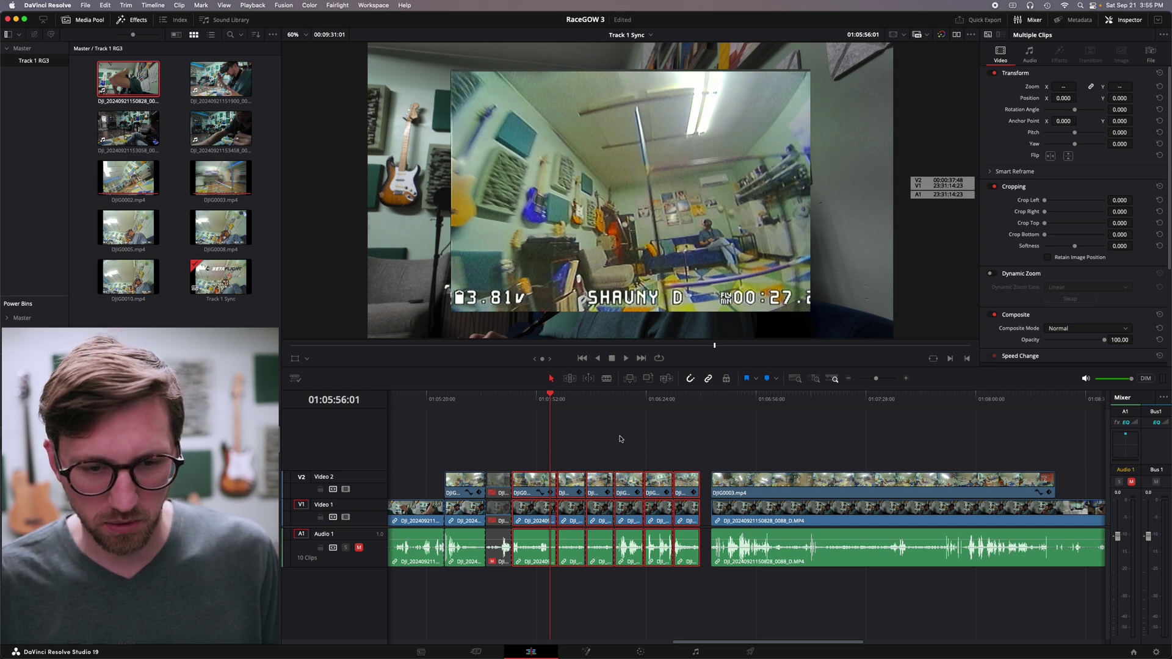
{"action": "left_click", "coordinate": [716, 493]}
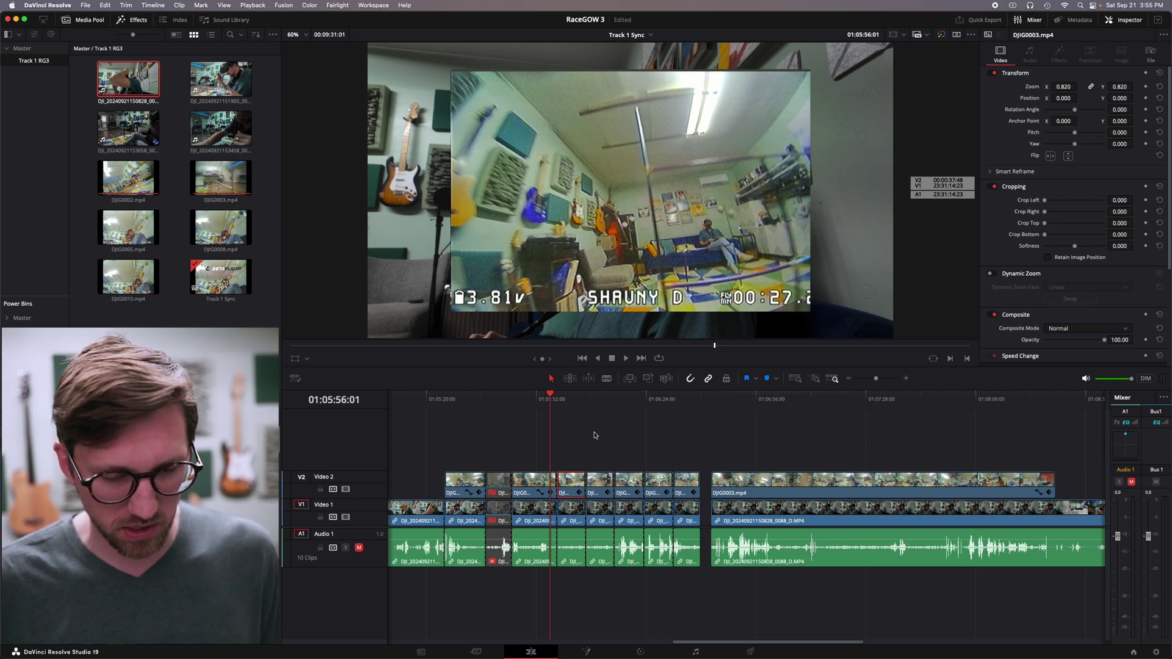
{"action": "key", "text": "super+d"}
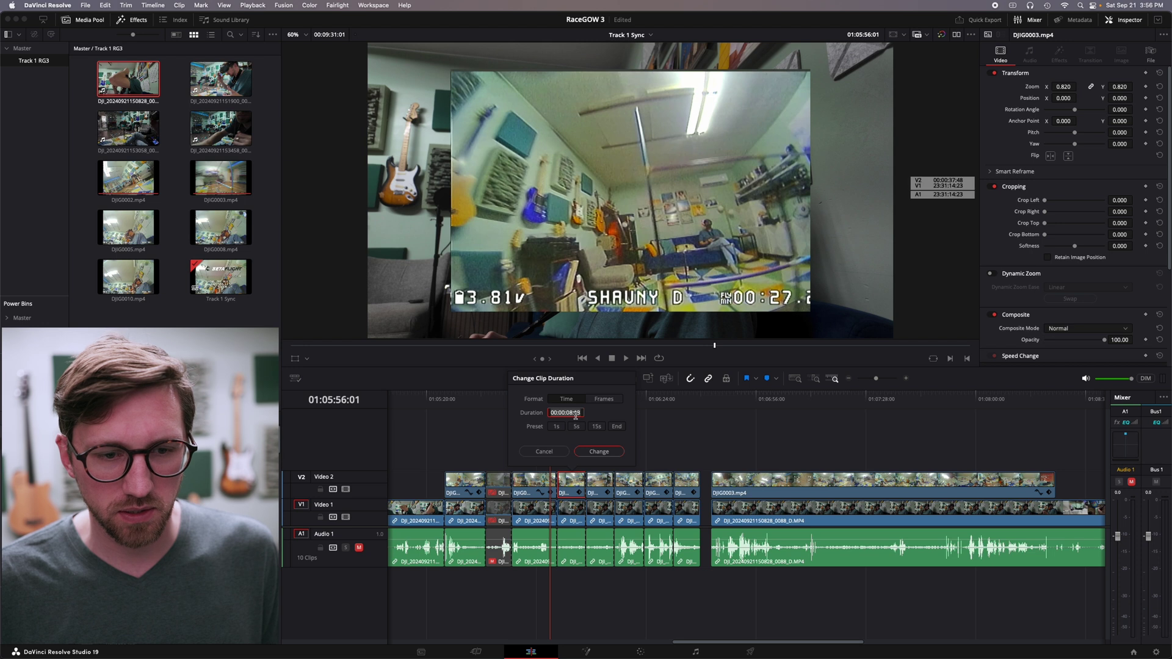
{"action": "key", "text": "Escape"}
{"action": "left_click", "coordinate": [599, 485]}
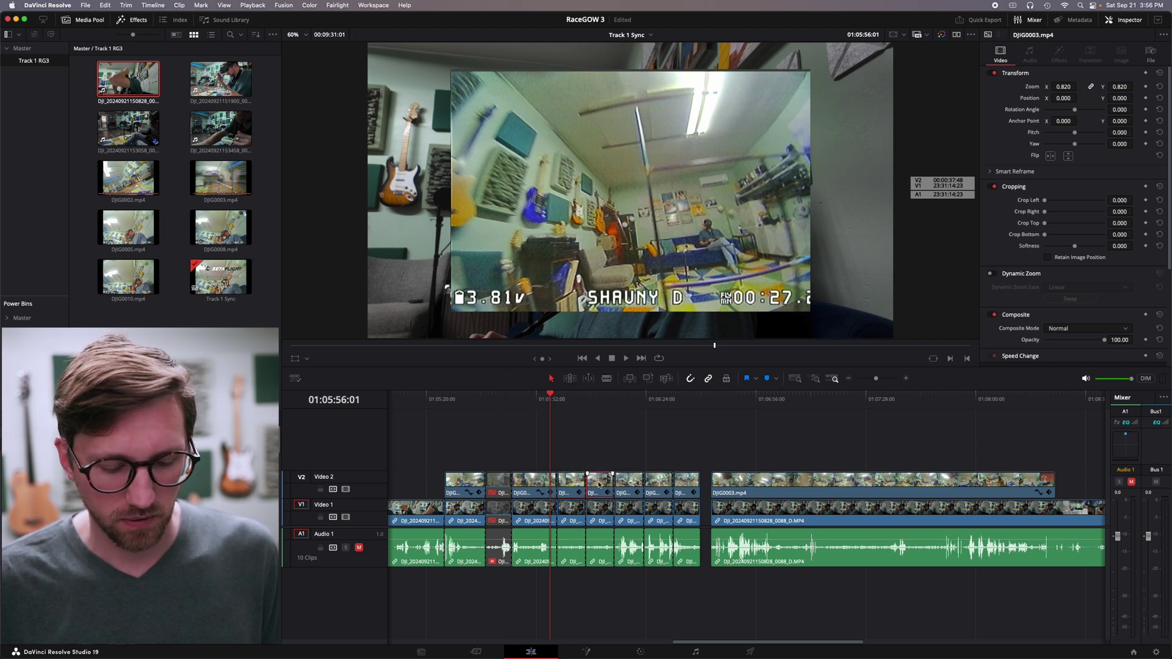
{"action": "key", "text": "super+d"}
{"action": "key", "text": "Escape"}
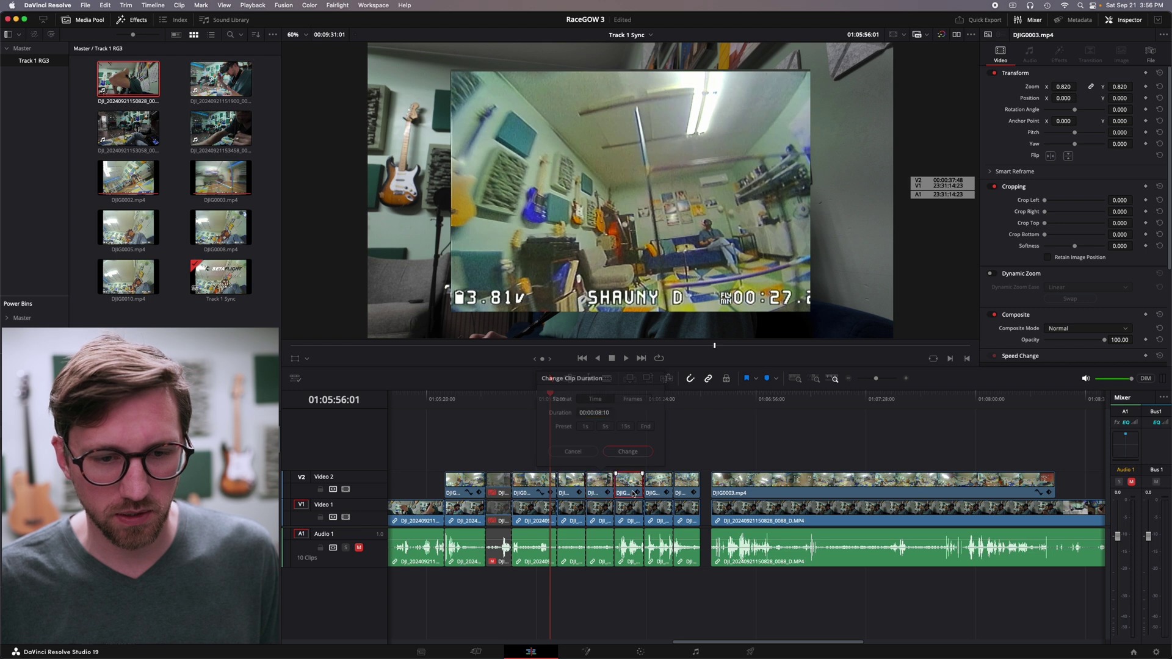
{"action": "left_click", "coordinate": [631, 489]}
{"action": "key", "text": "super+d"}
{"action": "left_click", "coordinate": [656, 492]}
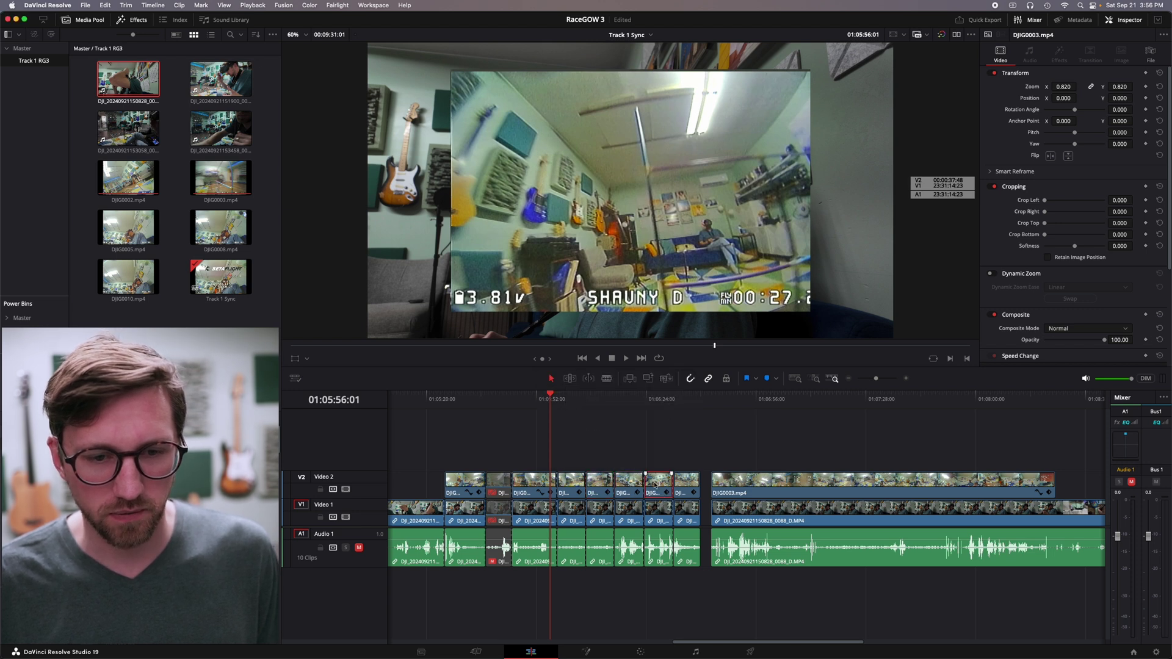
{"action": "key", "text": "super+d"}
{"action": "left_click", "coordinate": [688, 486]}
{"action": "key", "text": "super+d"}
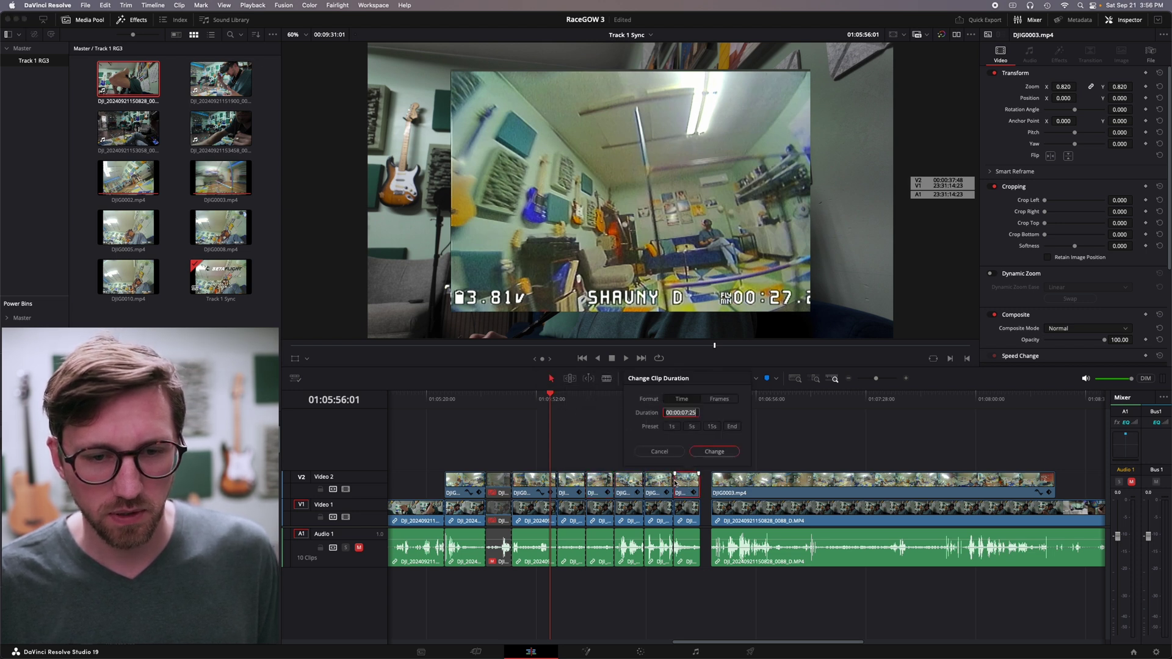
{"action": "left_click", "coordinate": [571, 490]}
{"action": "key", "text": "super+d"}
{"action": "key", "text": "Return"}
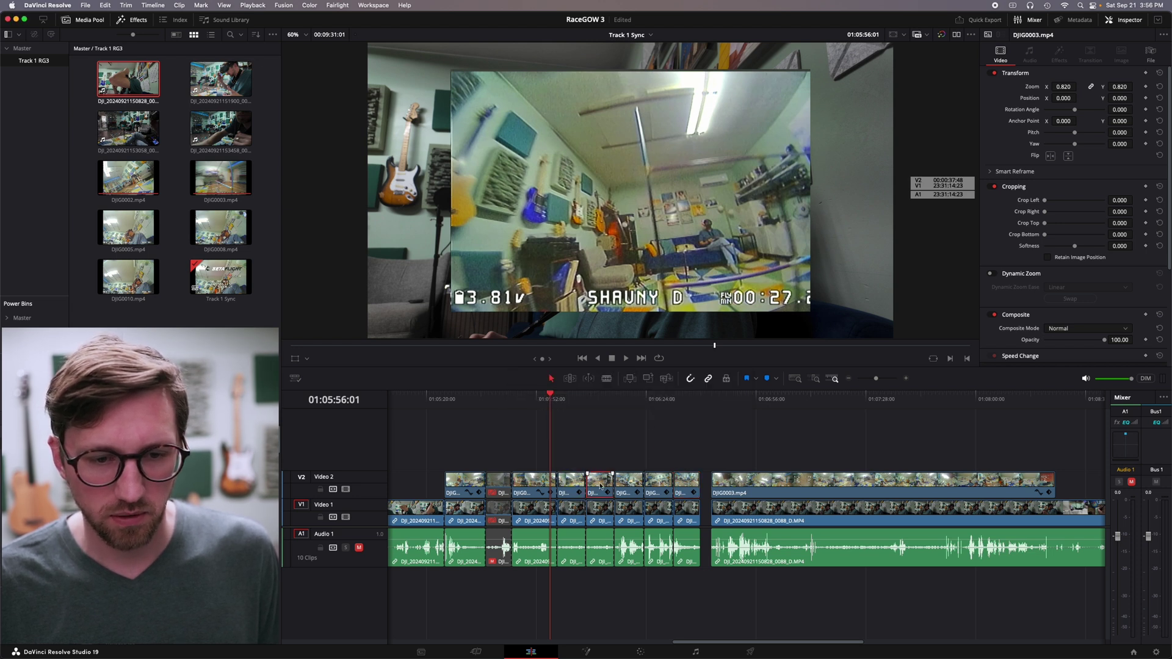
{"action": "left_click", "coordinate": [623, 487]}
{"action": "key", "text": "super+d"}
{"action": "key", "text": "Return"}
{"action": "left_click", "coordinate": [684, 487]}
{"action": "key", "text": "super+d"}
{"action": "key", "text": "Return"}
{"action": "left_click", "coordinate": [623, 447]}
{"action": "key", "text": "space"}
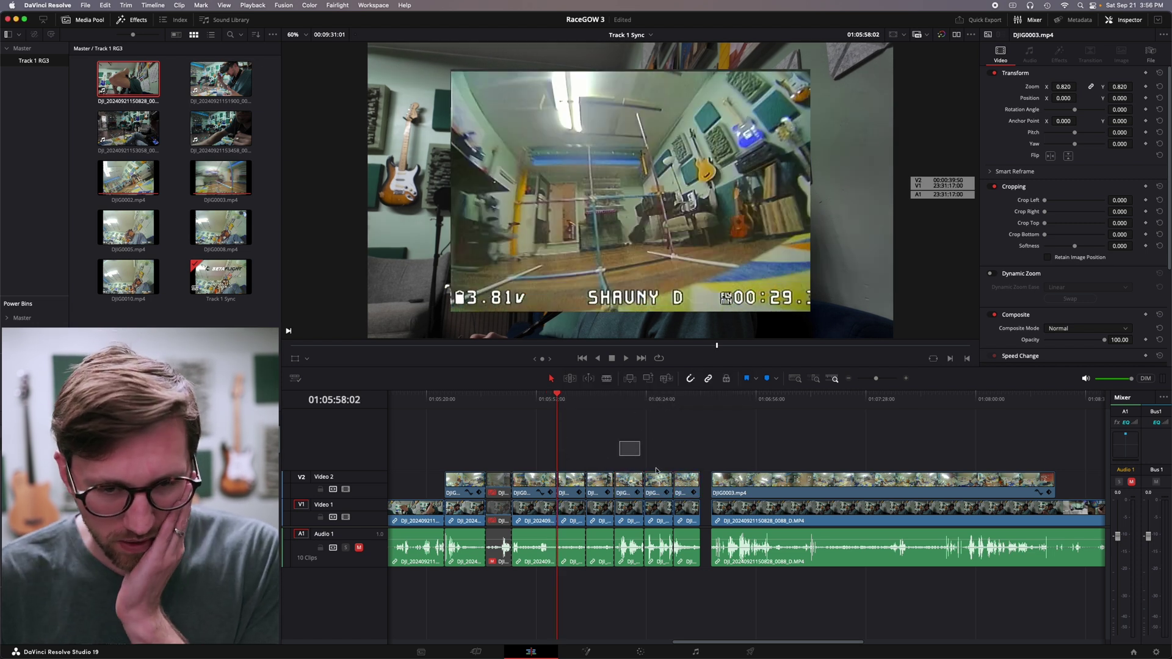
{"action": "left_click_drag", "start_coordinate": [619, 442], "coordinate": [694, 565]}
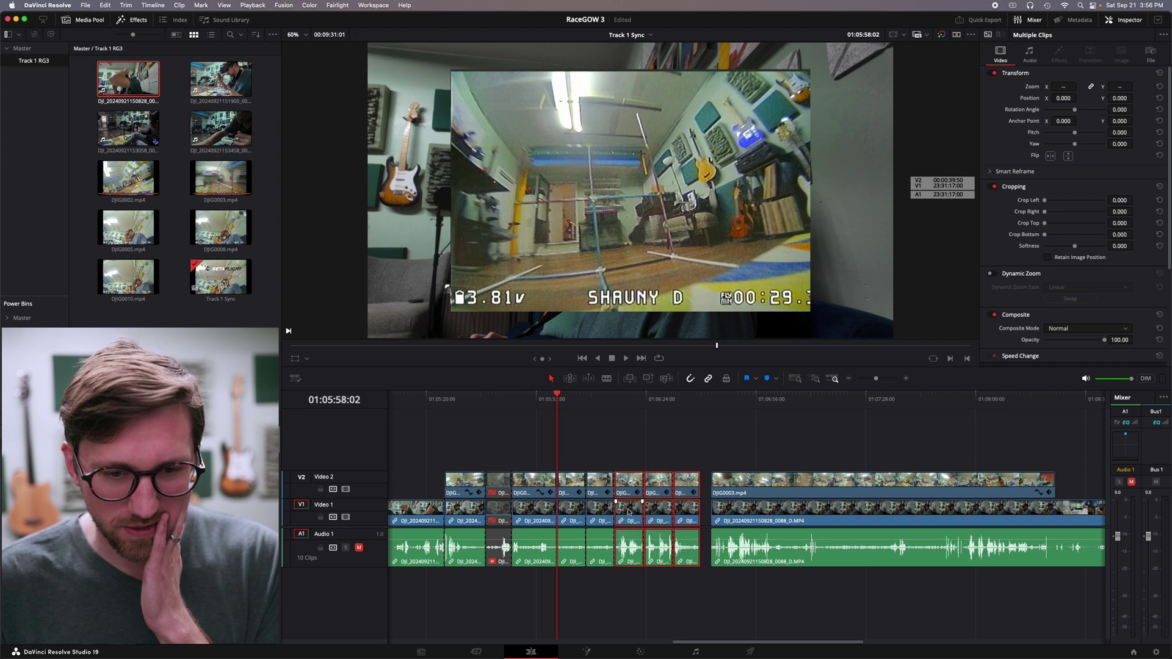
Place a Text+ title on a new Video 3 track and stretch it over the final laps
{"action": "left_click", "coordinate": [601, 459]}
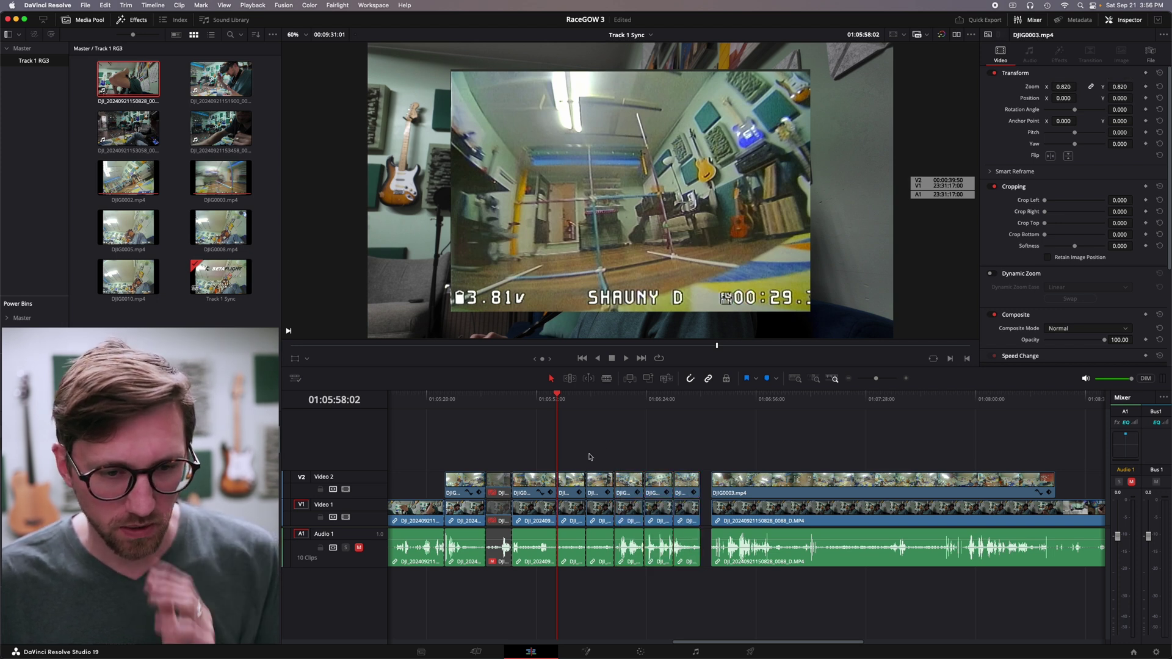
{"action": "left_click", "coordinate": [25, 469]}
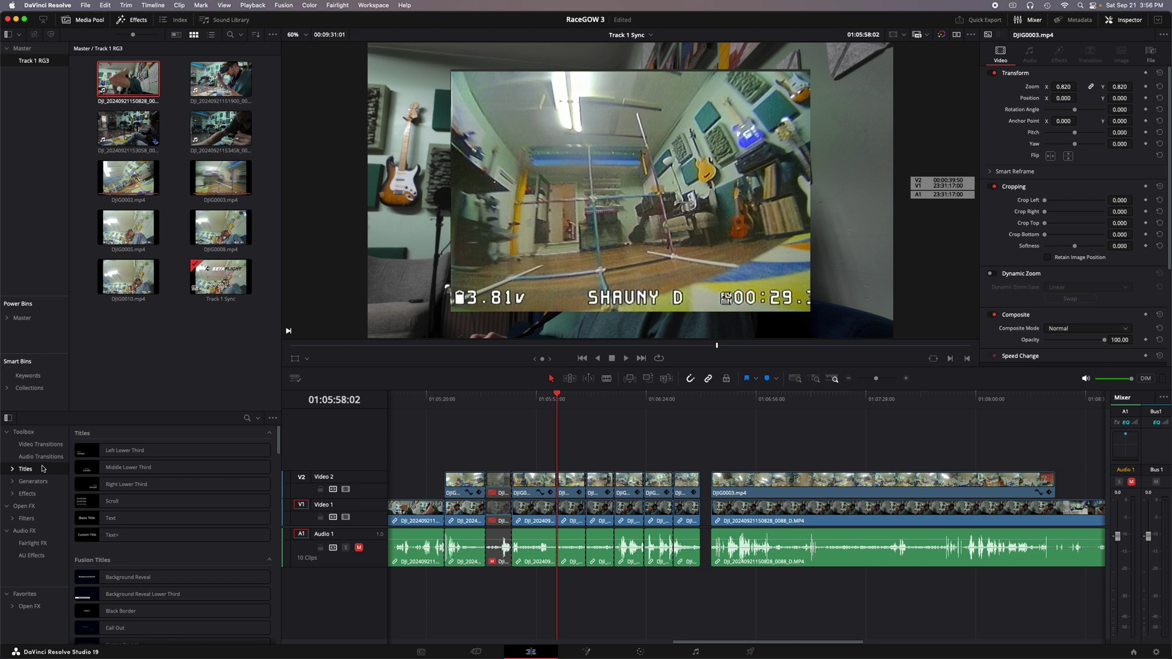
{"action": "left_click", "coordinate": [89, 541]}
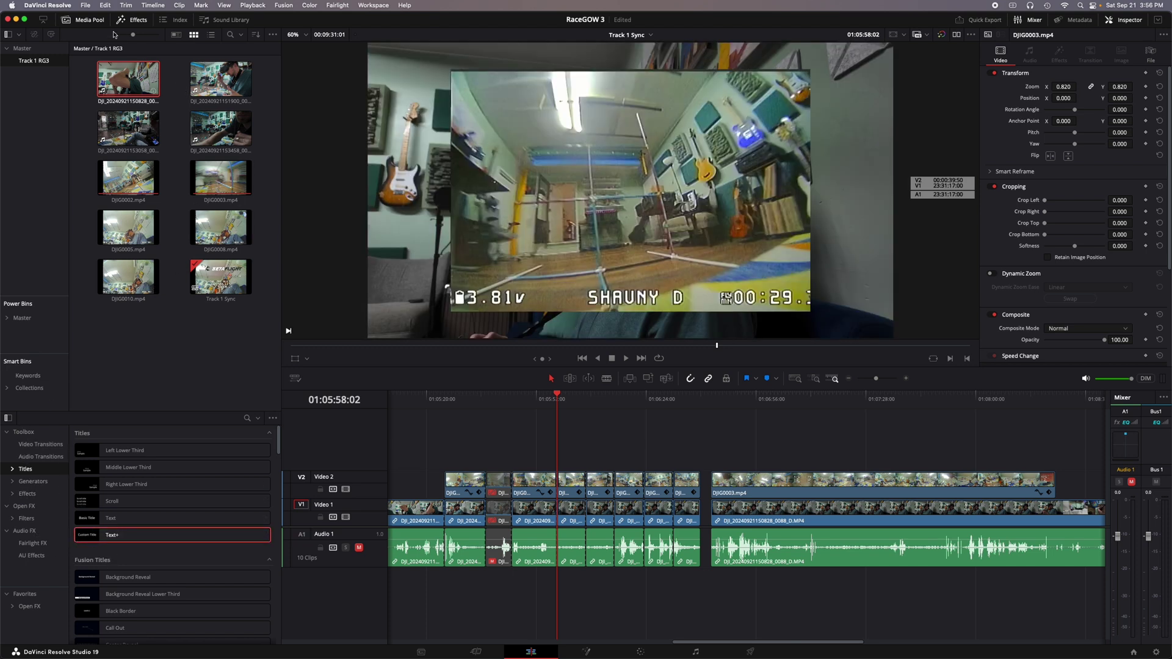
{"action": "left_click", "coordinate": [133, 20]}
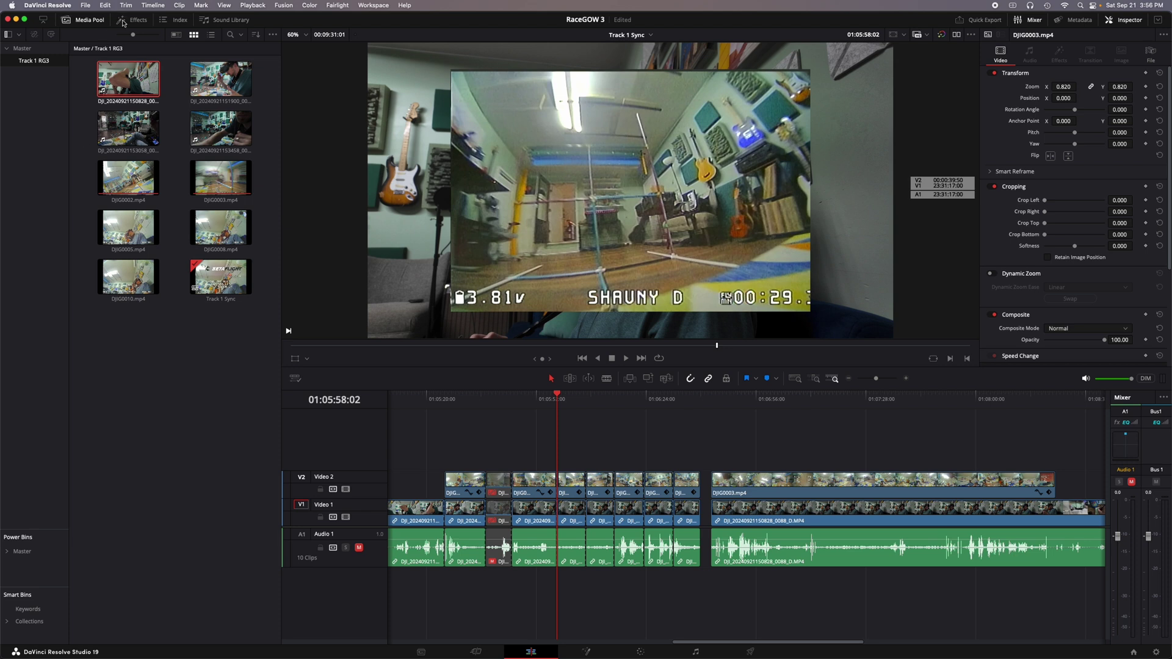
{"action": "left_click", "coordinate": [122, 23]}
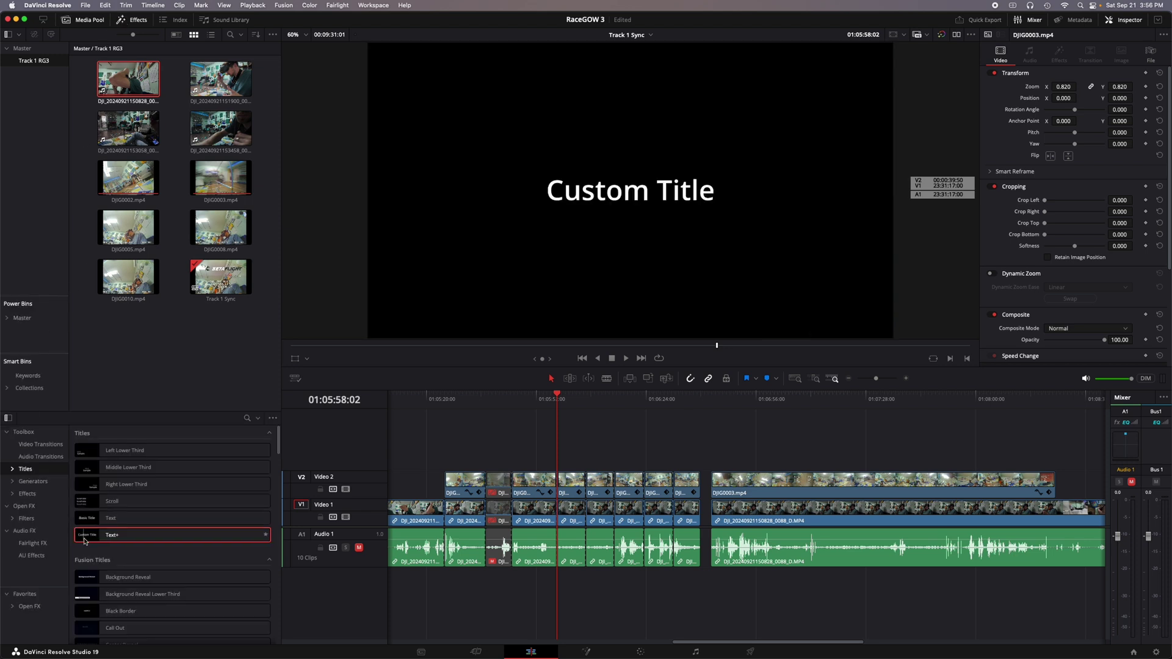
{"action": "left_click_drag", "start_coordinate": [78, 536], "coordinate": [602, 457]}
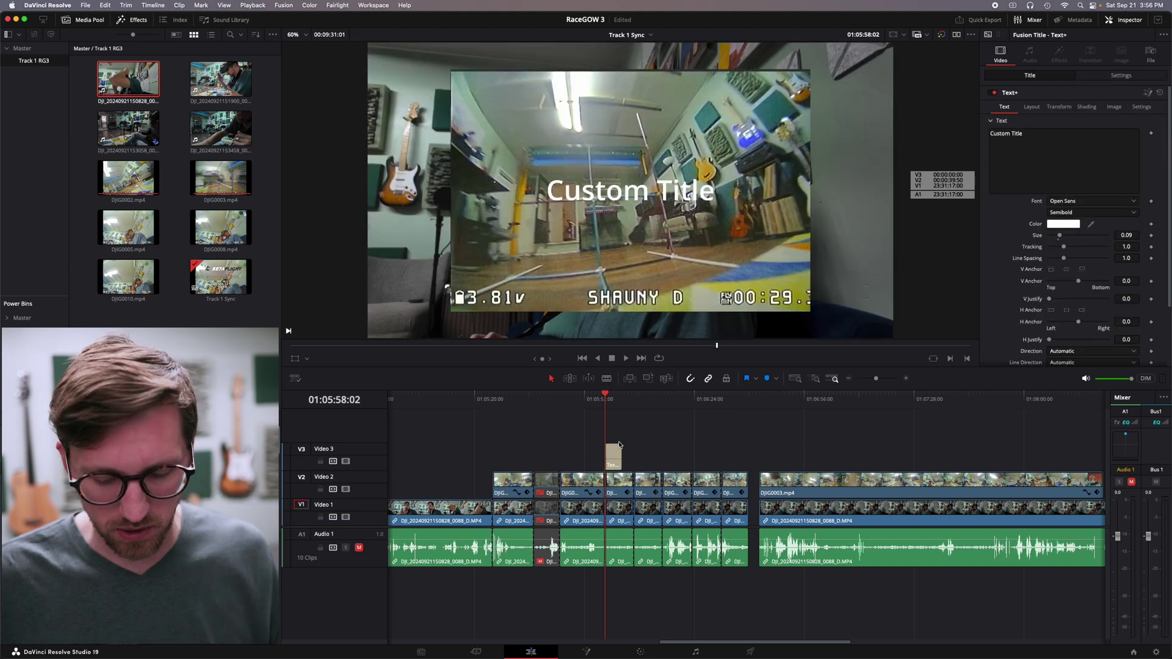
{"action": "scroll", "coordinate": [592, 443], "scroll_direction": "up", "scroll_amount": 2}
{"action": "scroll", "coordinate": [611, 441], "scroll_direction": "right", "scroll_amount": 3}
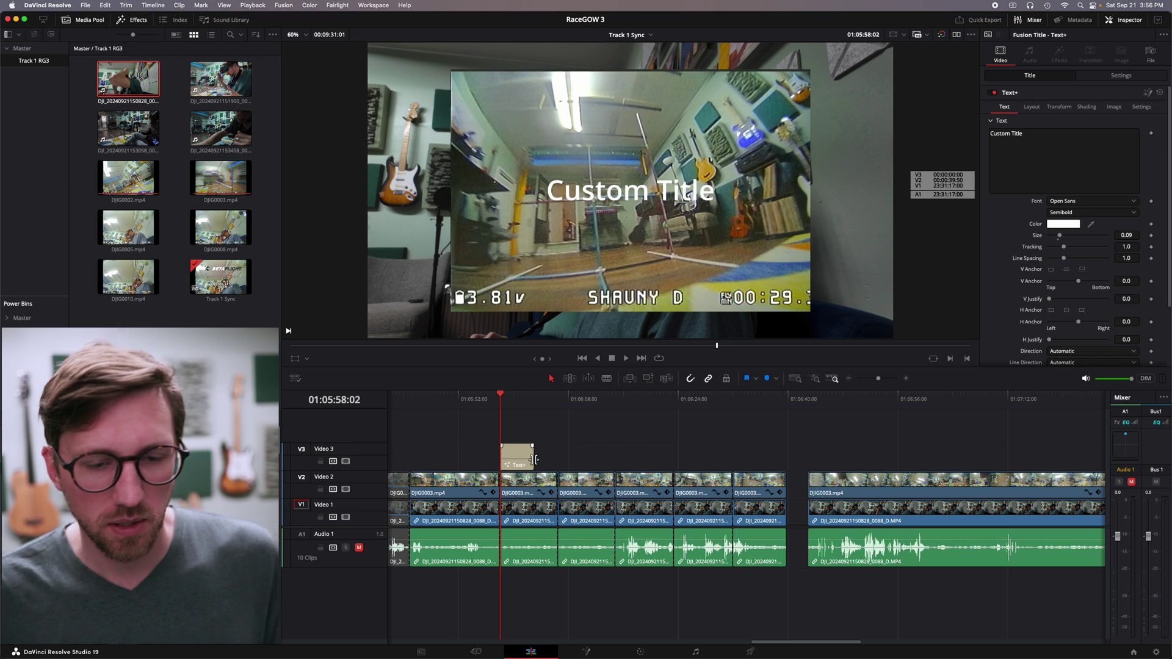
{"action": "left_click_drag", "start_coordinate": [533, 459], "coordinate": [653, 461]}
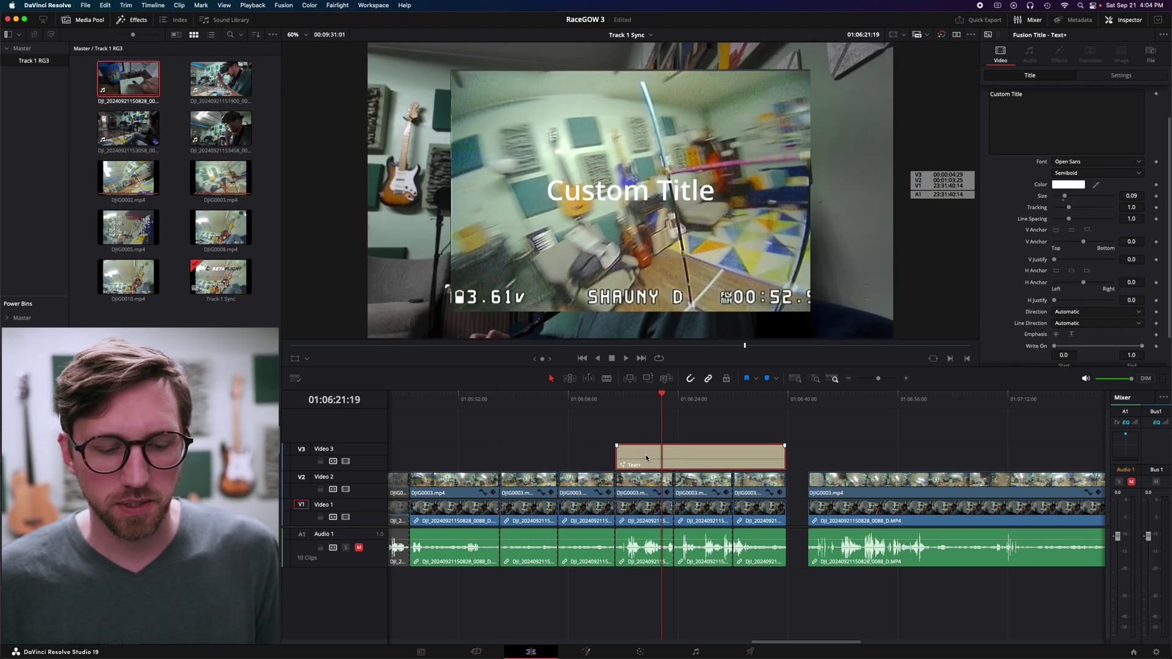
{"action": "key", "text": "super+d"}
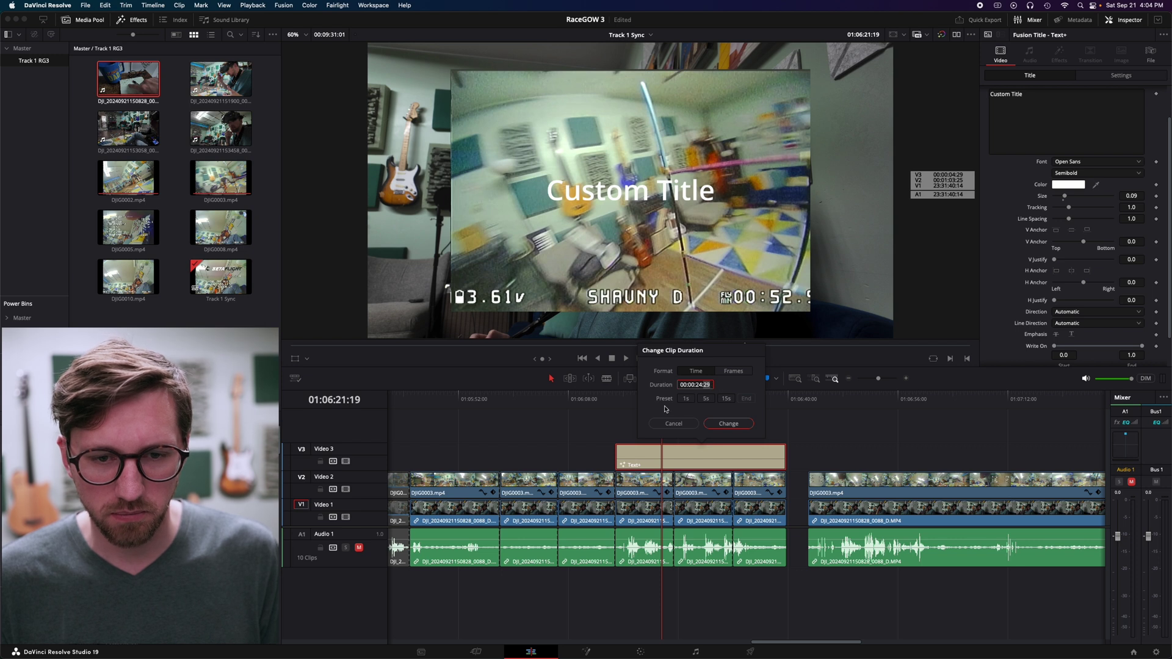
{"action": "left_click", "coordinate": [672, 424]}
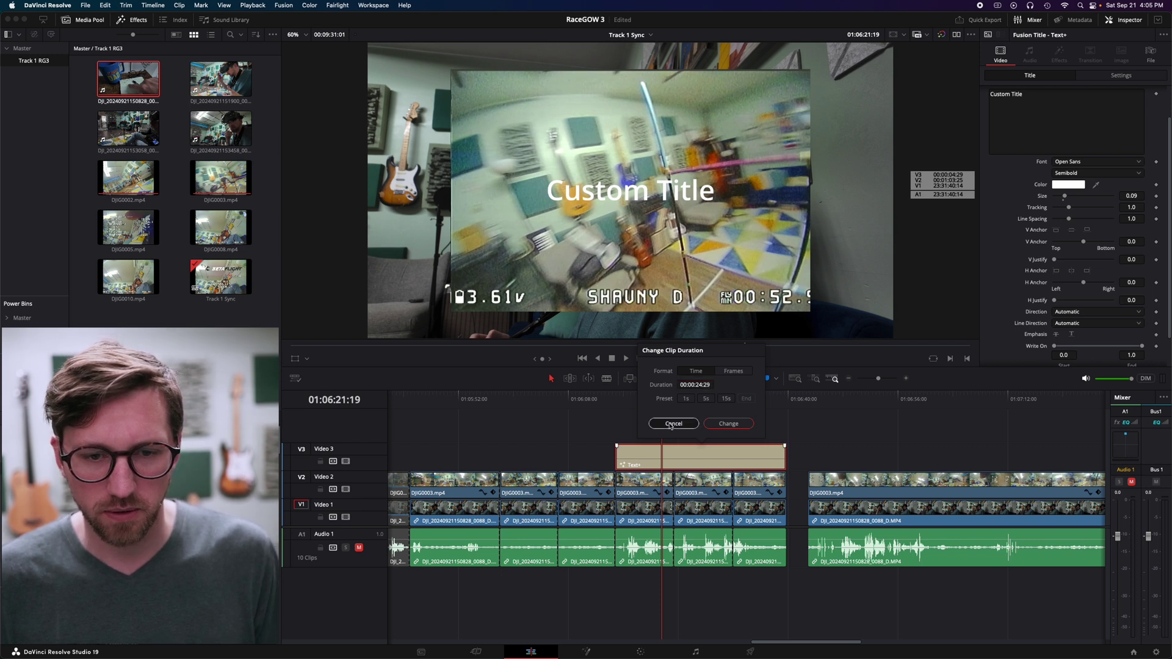
{"action": "left_click", "coordinate": [672, 423]}
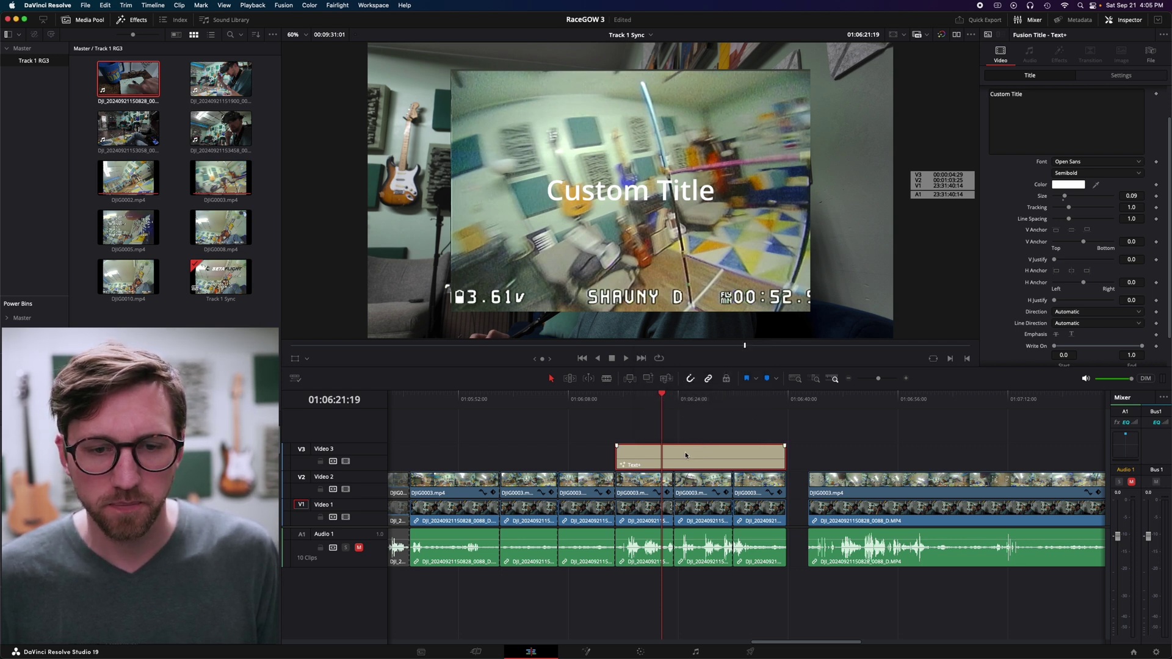
Clear the 'Custom Title' text and switch the Text+ text field to an expression
{"action": "left_click", "coordinate": [683, 401]}
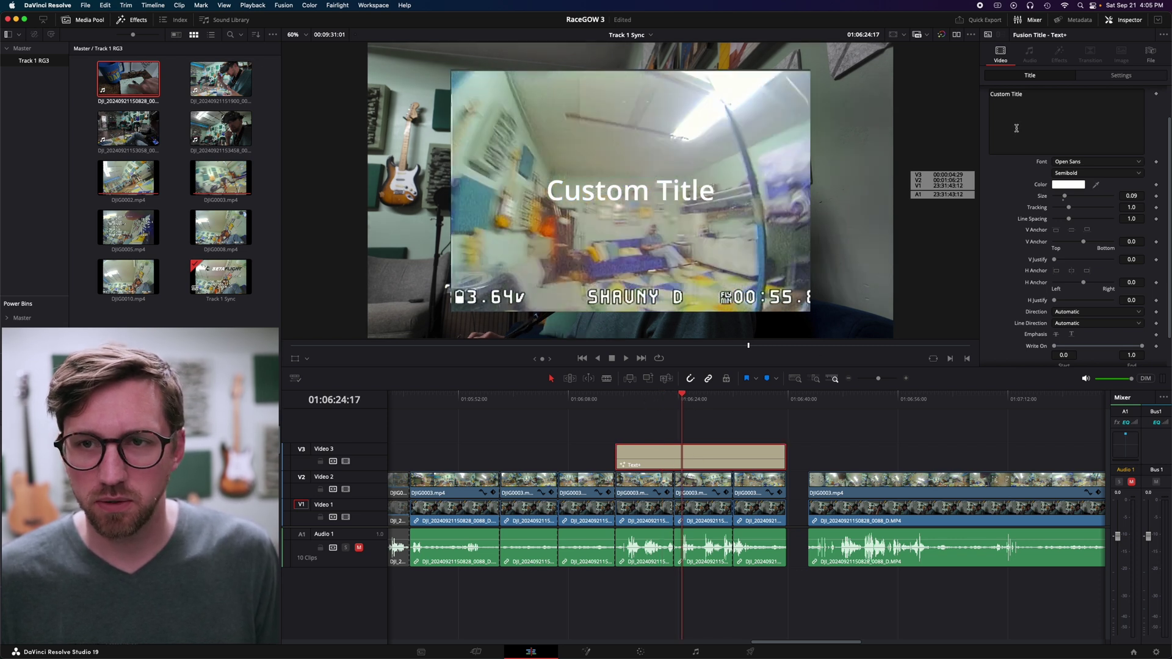
{"action": "left_click", "coordinate": [1002, 138]}
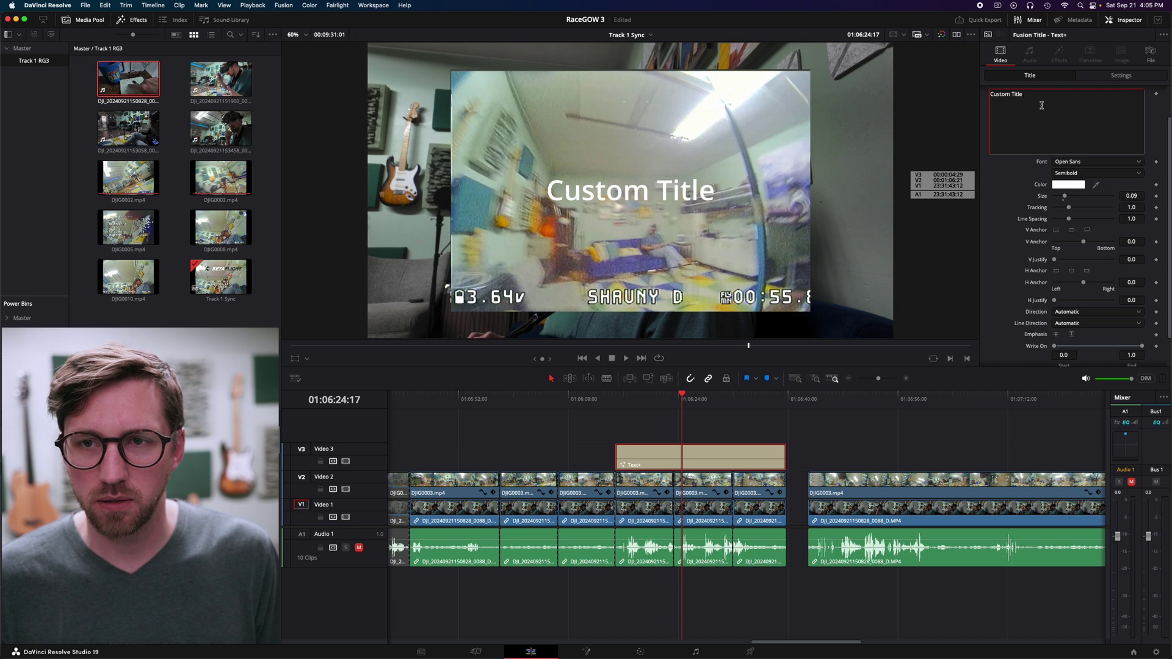
{"action": "key", "text": "super+a"}
{"action": "key", "text": "BackSpace"}
{"action": "right_click", "coordinate": [1026, 119]}
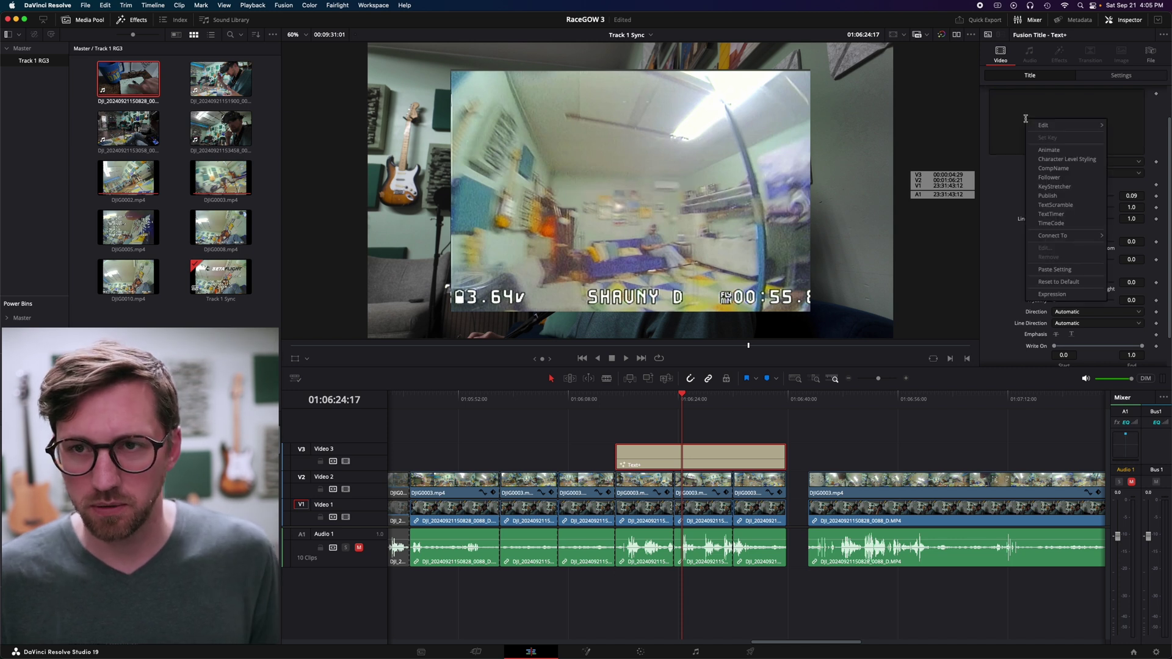
{"action": "left_click", "coordinate": [1051, 295]}
{"action": "left_click", "coordinate": [1025, 162]}
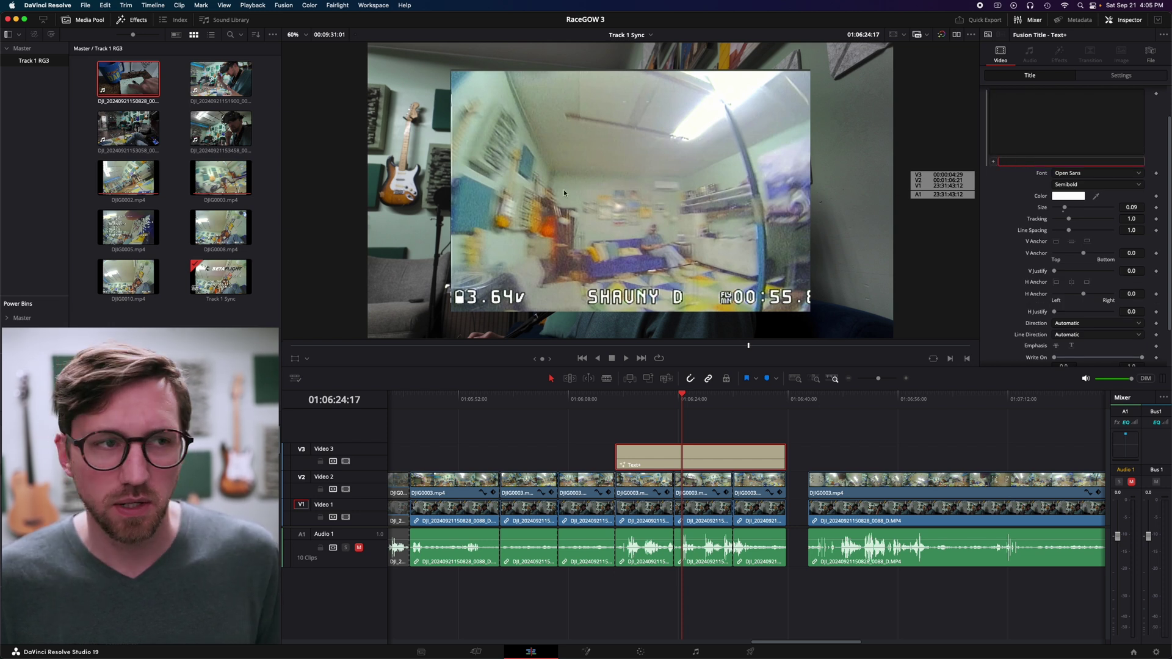
Paste the millisecond timer expression from Project Notes into the text field, then close Project Notes
{"action": "left_click", "coordinate": [89, 5]}
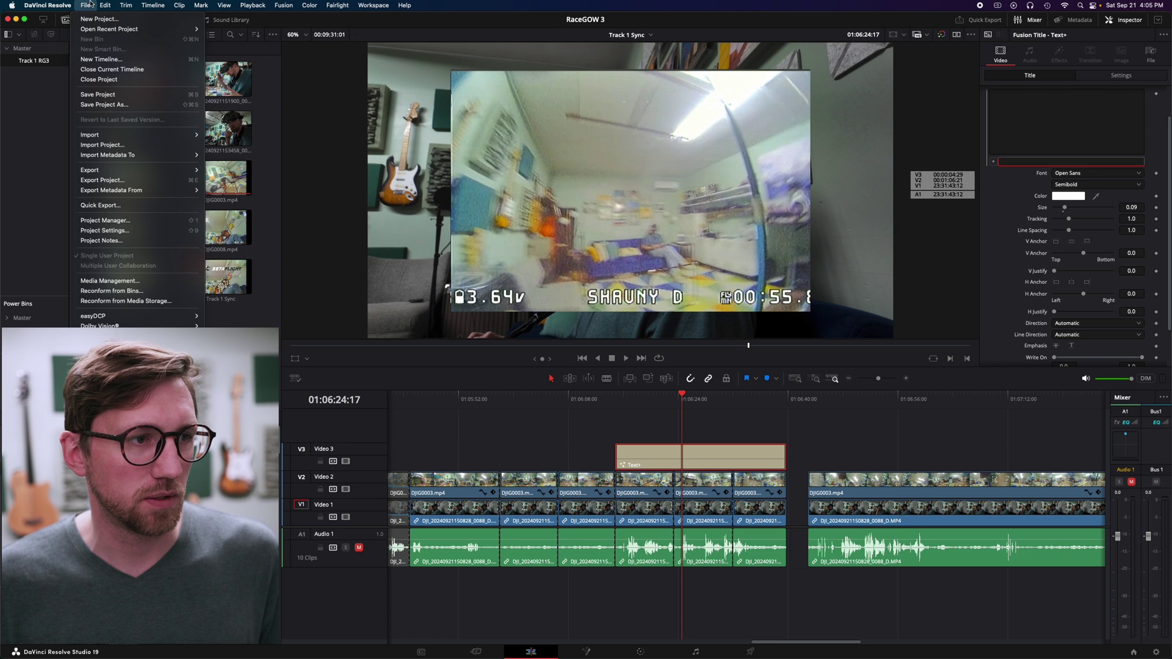
{"action": "left_click", "coordinate": [108, 245]}
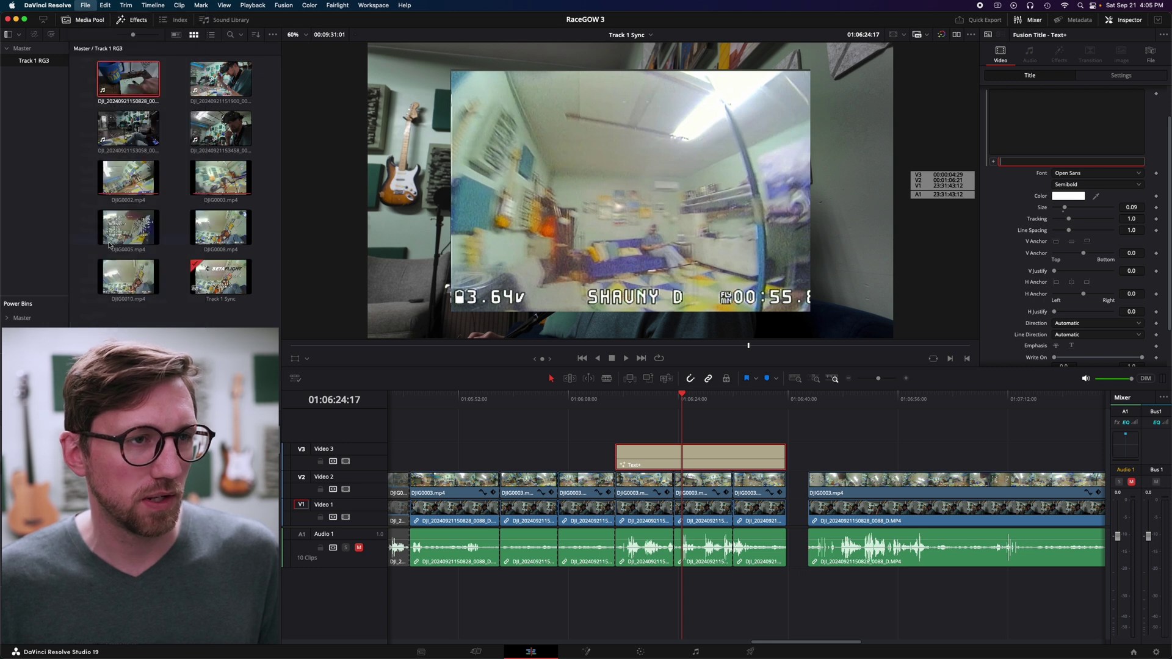
{"action": "left_click_drag", "start_coordinate": [339, 145], "coordinate": [418, 146]}
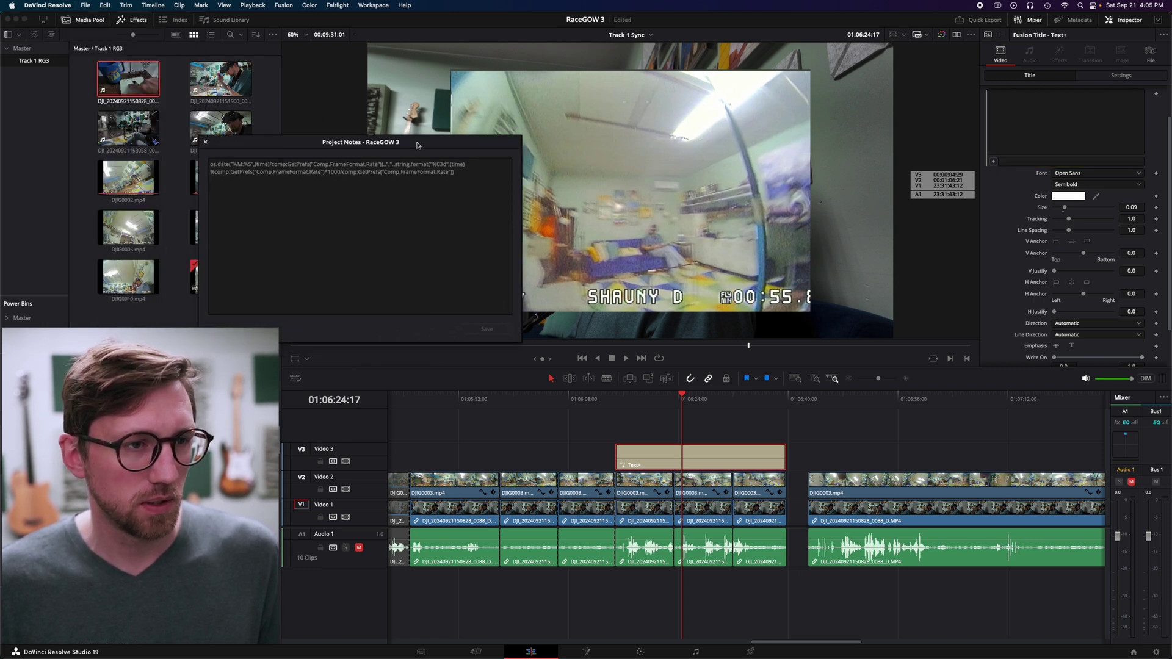
{"action": "left_click_drag", "start_coordinate": [467, 176], "coordinate": [215, 169]}
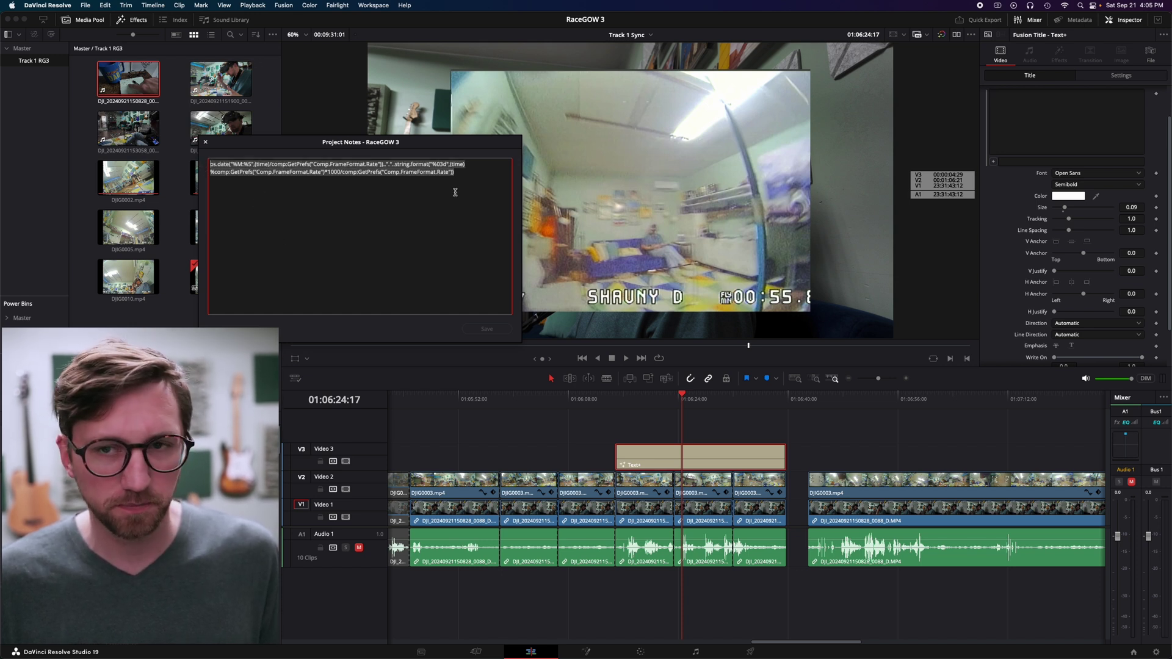
{"action": "left_click", "coordinate": [1018, 164]}
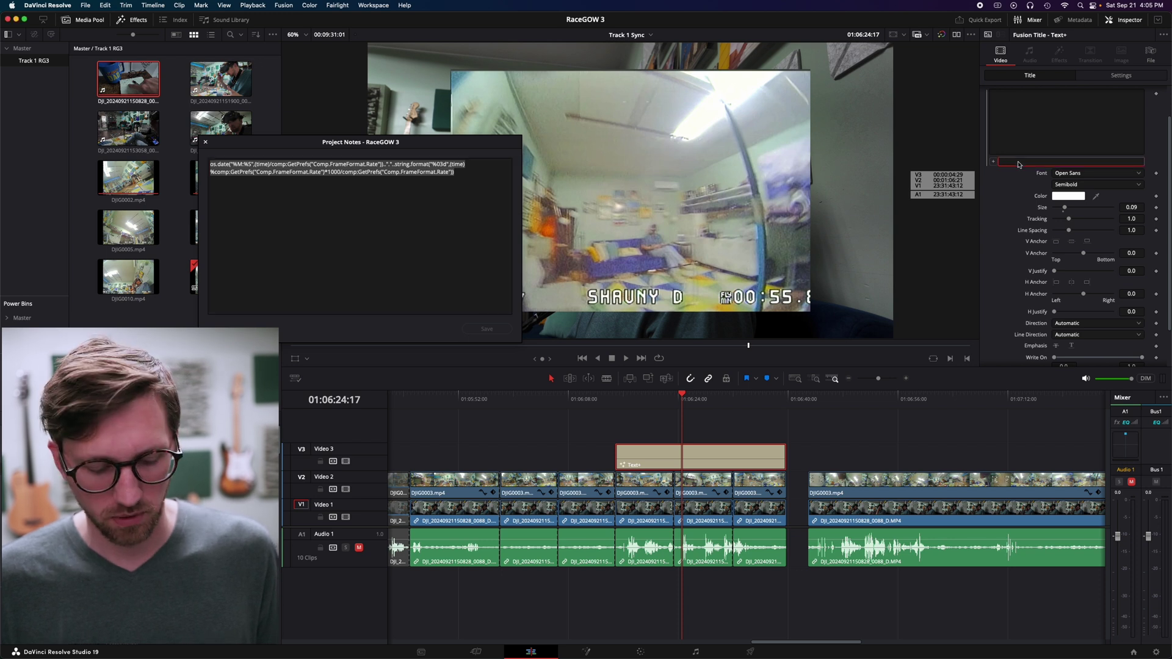
{"action": "type", "text": "os.date(\"%M:%S\",(time)/comp:GetPrefs(\"Comp.FrameFormat.Rate\")).\".\"..string.format(\"%03d\",(time)%comp:GetPrefs(\"Comp.FrameFormat.Rate\")*1000/comp:GetPrefs(\"Comp.FrameFormat.Rate\"))"}
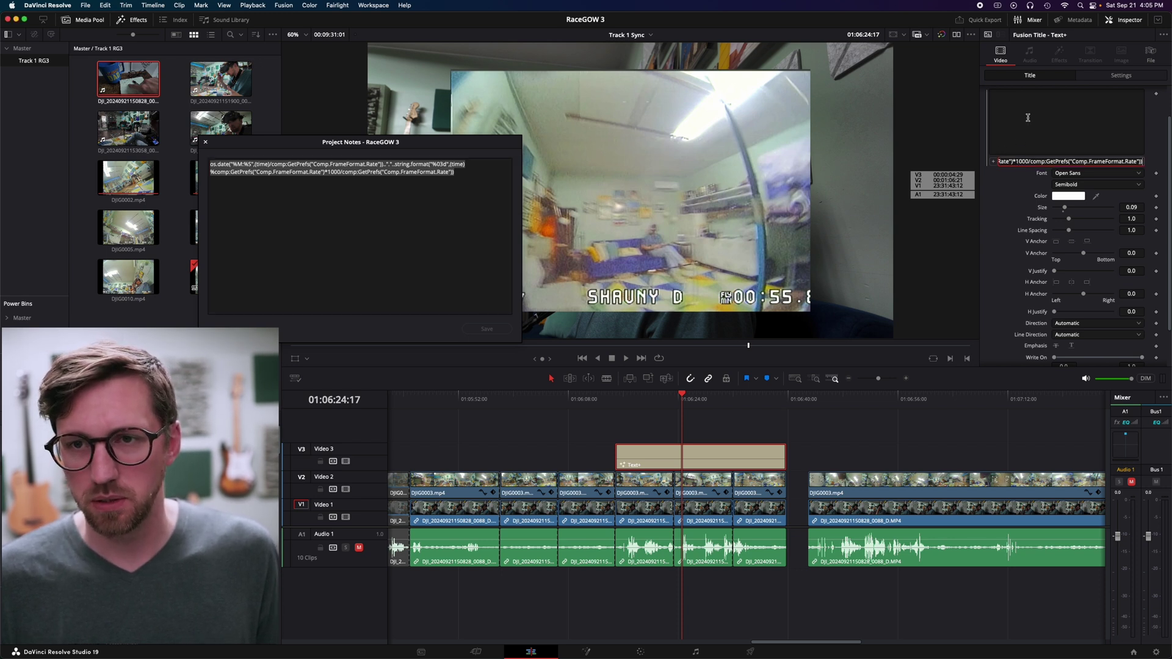
{"action": "key", "text": "Tab"}
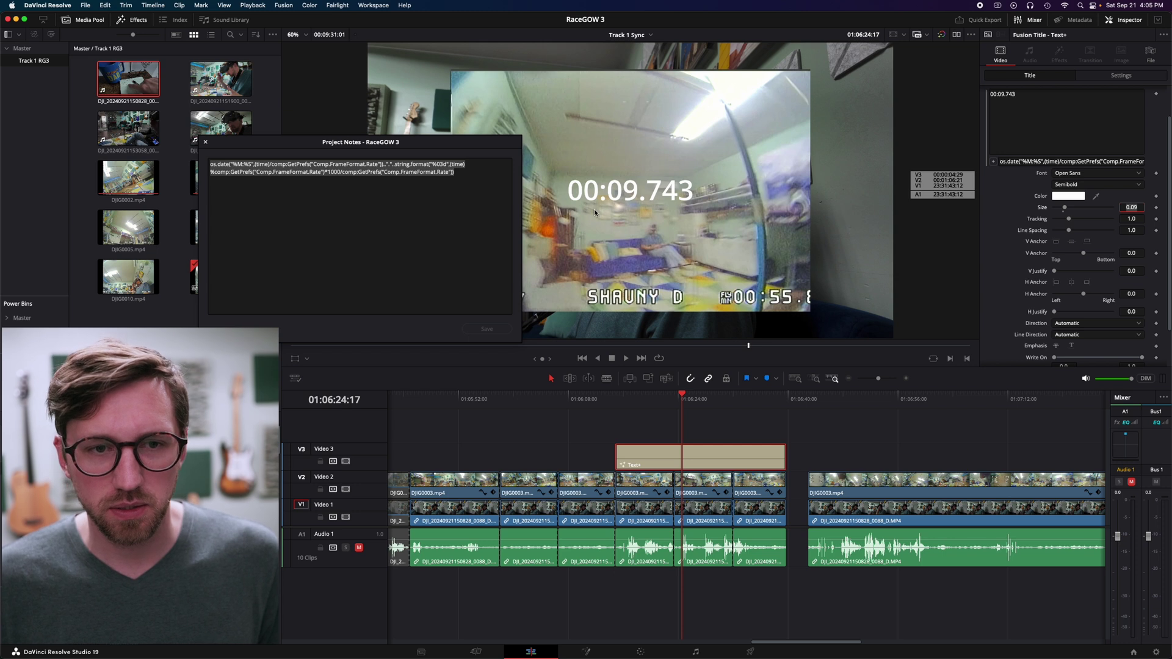
{"action": "left_click_drag", "start_coordinate": [459, 147], "coordinate": [344, 143]}
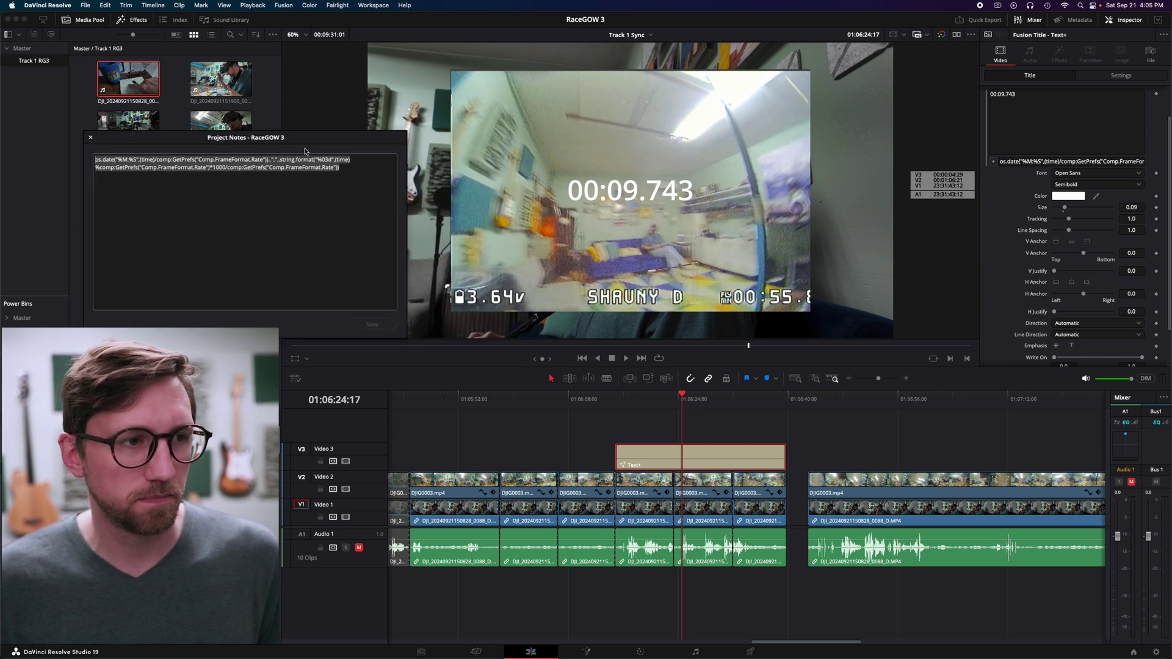
{"action": "left_click", "coordinate": [88, 140]}
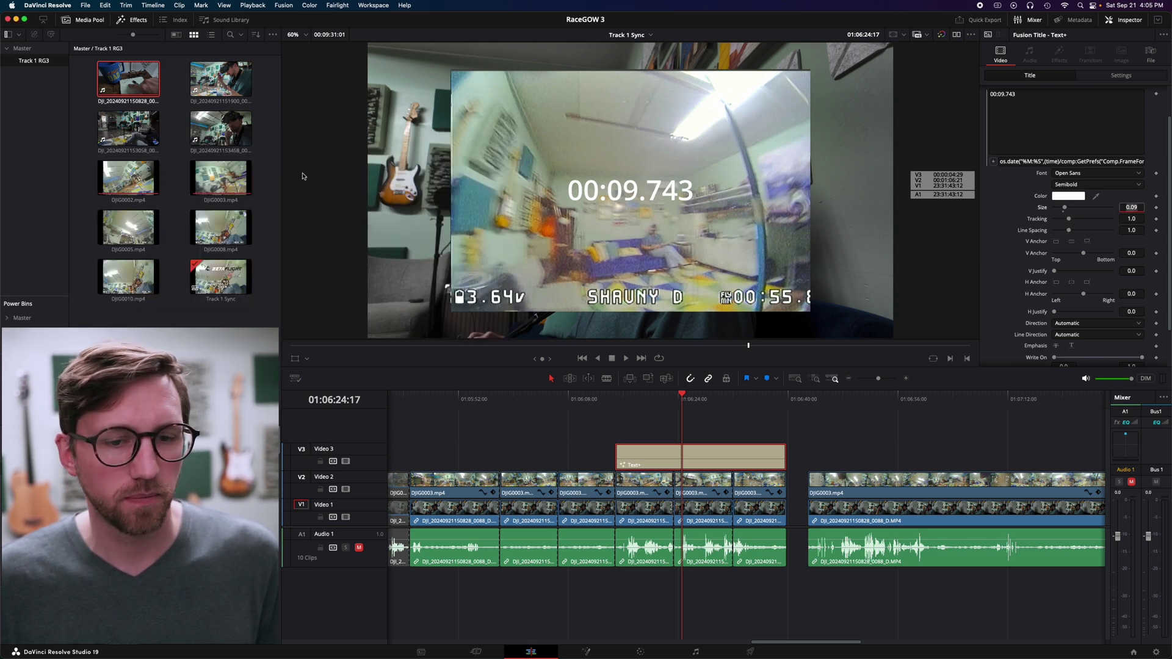
Trim the start of the title clip and play back to watch the timer count
{"action": "left_click_drag", "start_coordinate": [641, 402], "coordinate": [619, 402]}
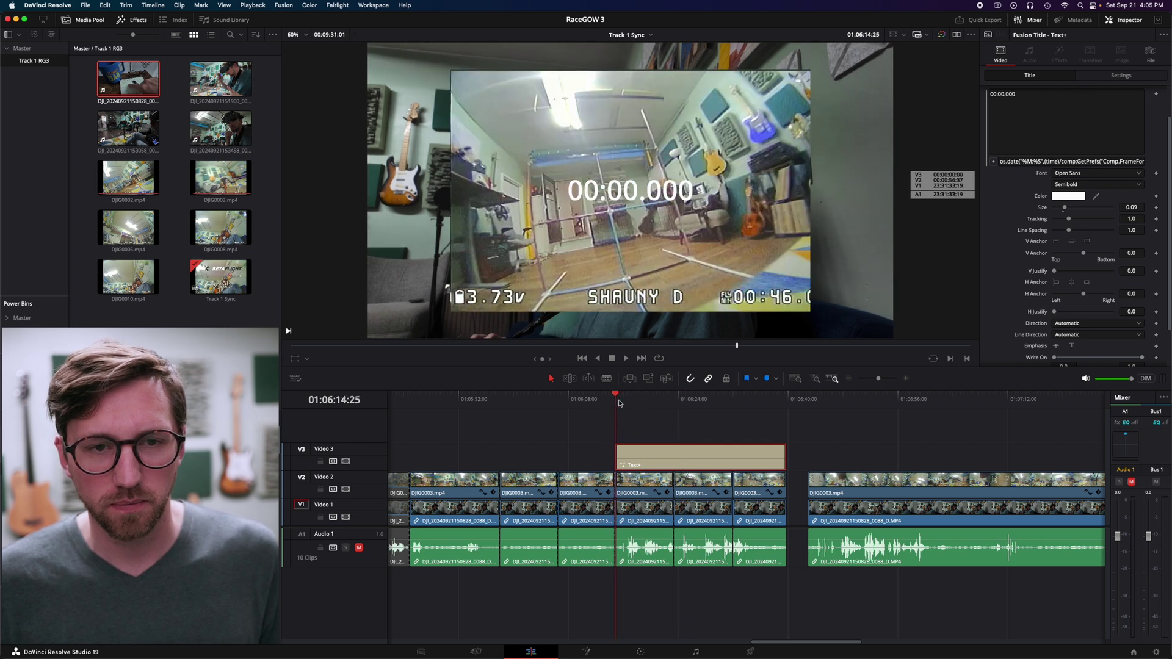
{"action": "key", "text": "space"}
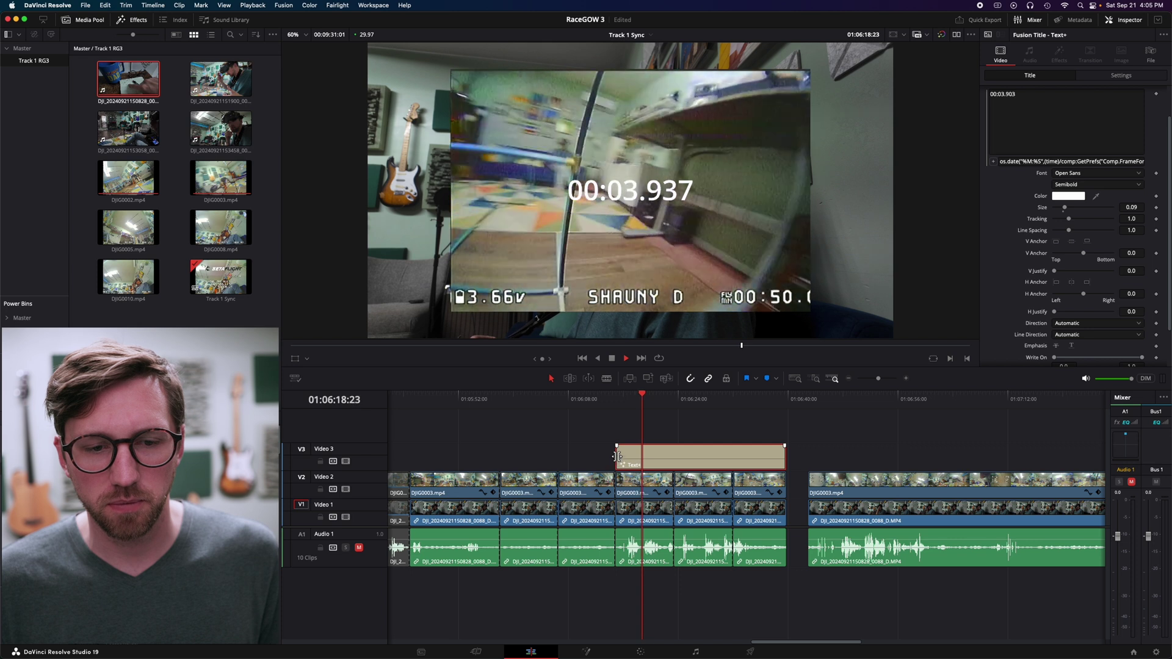
{"action": "left_click_drag", "start_coordinate": [616, 456], "coordinate": [786, 456]}
{"action": "key", "text": "space"}
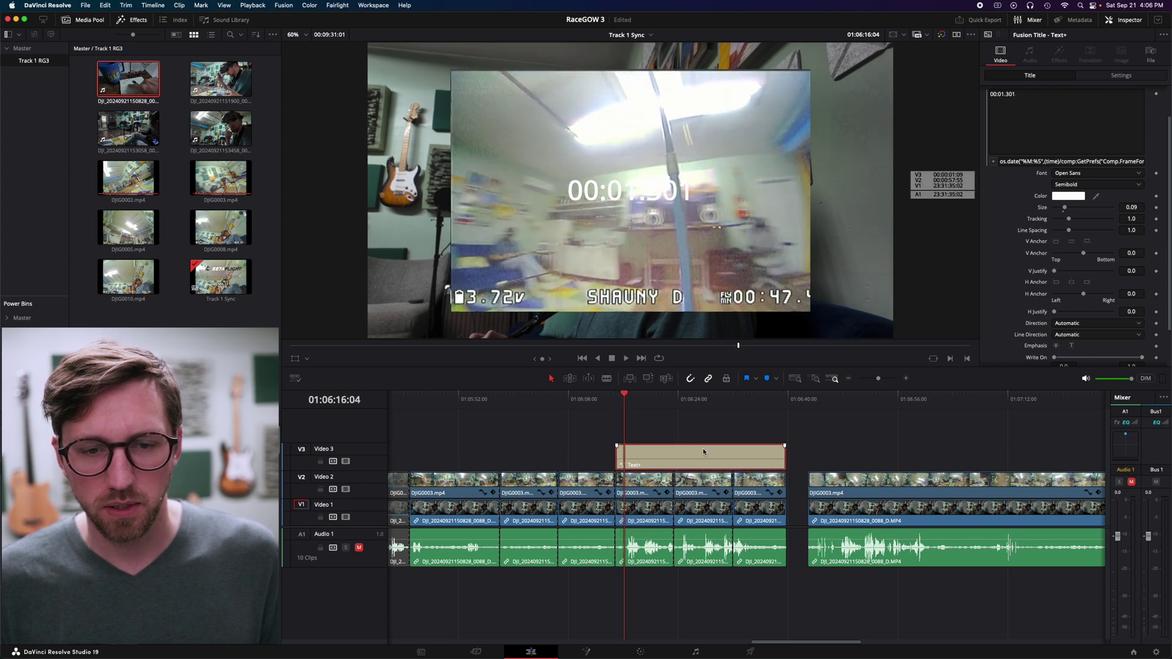
Move the timer to X 395, Y -282 and set Crop Left to 855.4
{"action": "left_click", "coordinate": [1106, 77]}
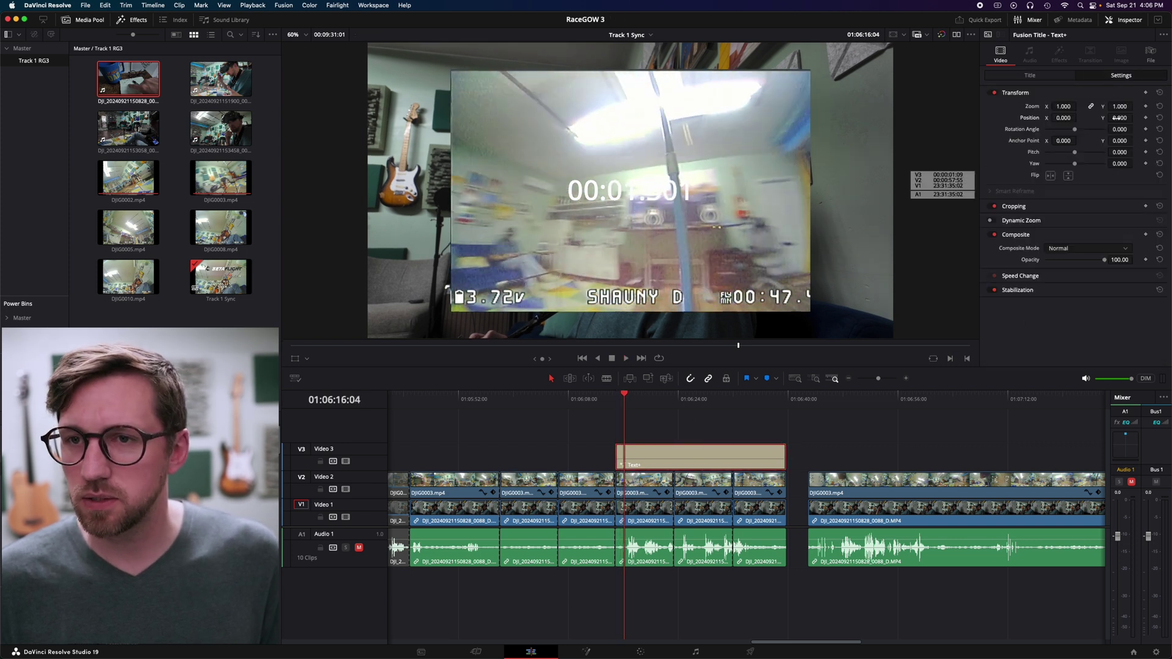
{"action": "left_click_drag", "start_coordinate": [1117, 118], "coordinate": [1136, 117]}
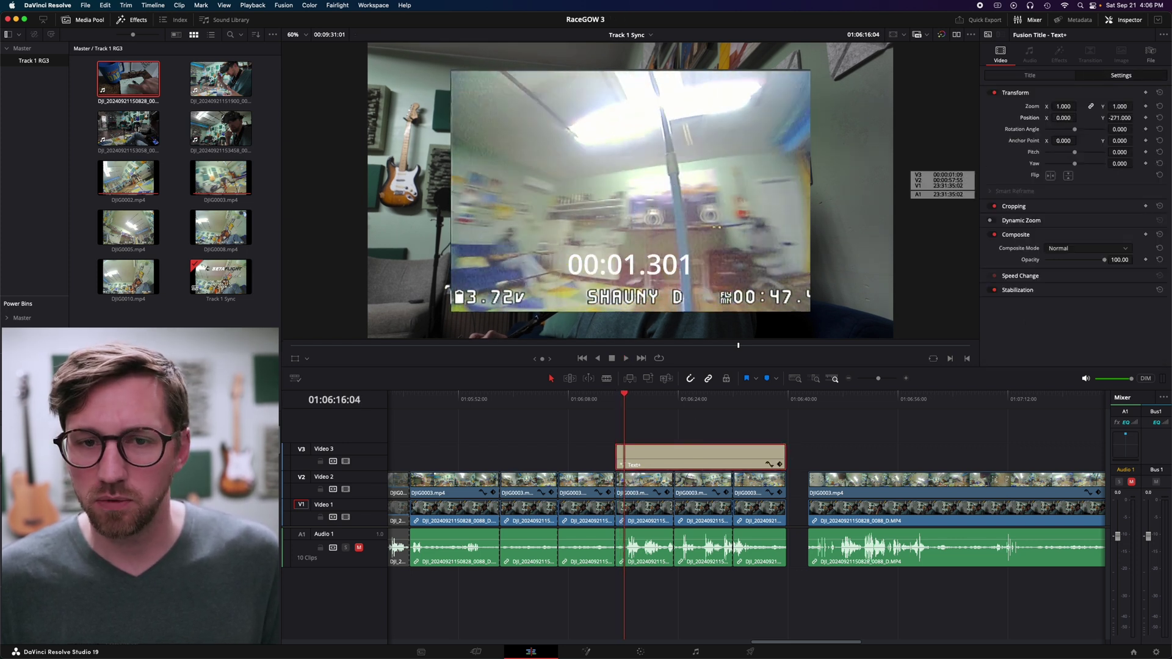
{"action": "mouse_move", "coordinate": [1064, 118]}
{"action": "left_mouse_down"}
{"action": "mouse_move", "coordinate": [1108, 118]}
{"action": "mouse_move", "coordinate": [1079, 118]}
{"action": "left_mouse_up"}
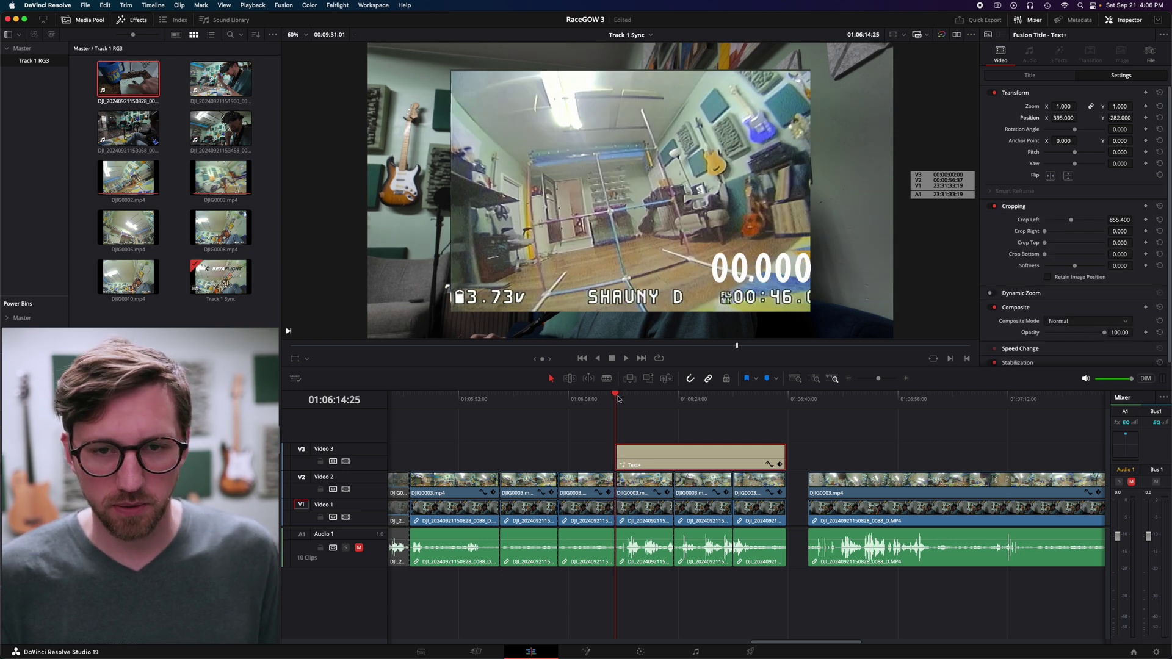
{"action": "key", "text": "space"}
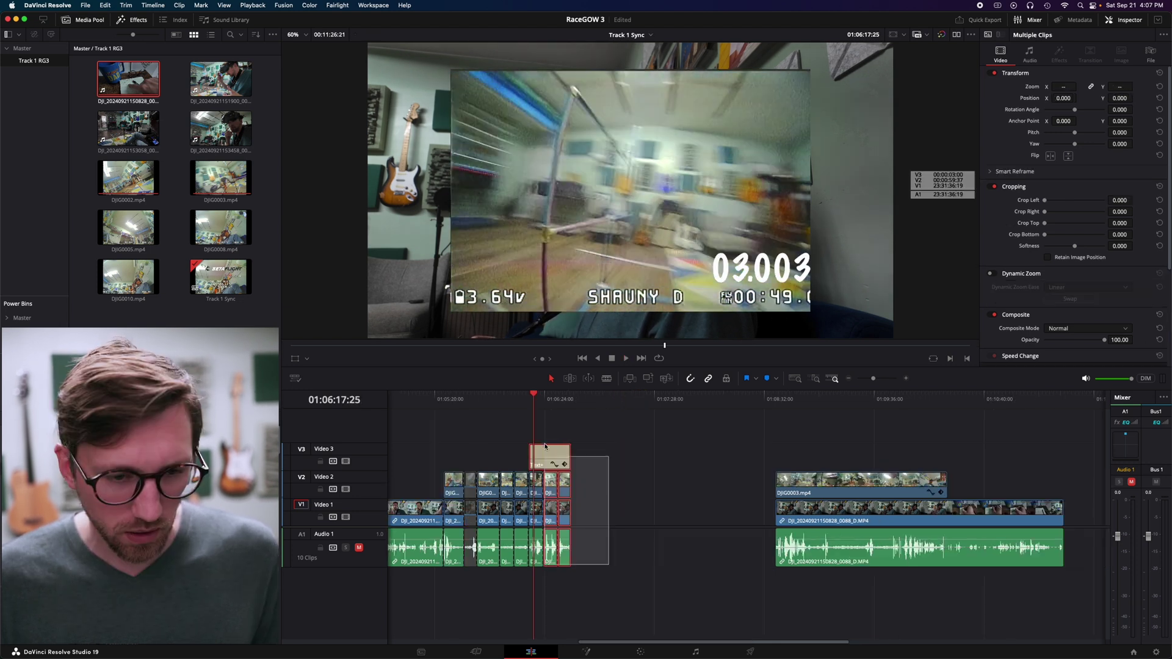
Drag-select the lap clip groups and shift them to new positions along the timeline
{"action": "left_click_drag", "start_coordinate": [544, 456], "coordinate": [538, 440]}
{"action": "left_click_drag", "start_coordinate": [552, 491], "coordinate": [582, 491]}
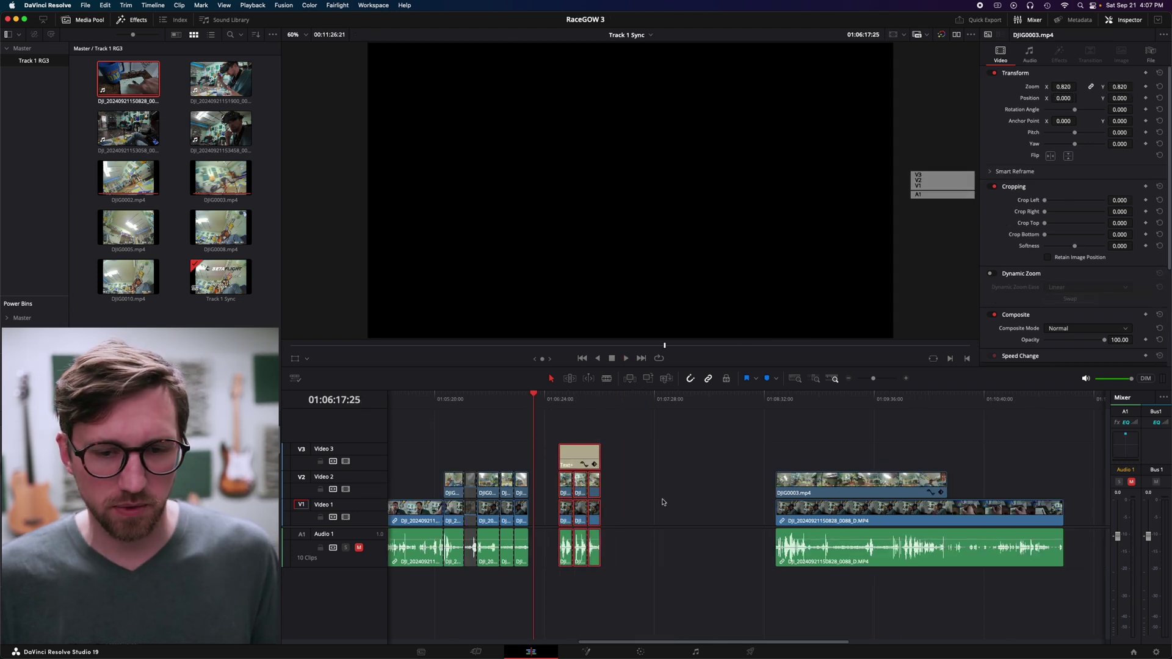
{"action": "left_click_drag", "start_coordinate": [819, 432], "coordinate": [719, 524]}
{"action": "left_click_drag", "start_coordinate": [544, 420], "coordinate": [623, 604]}
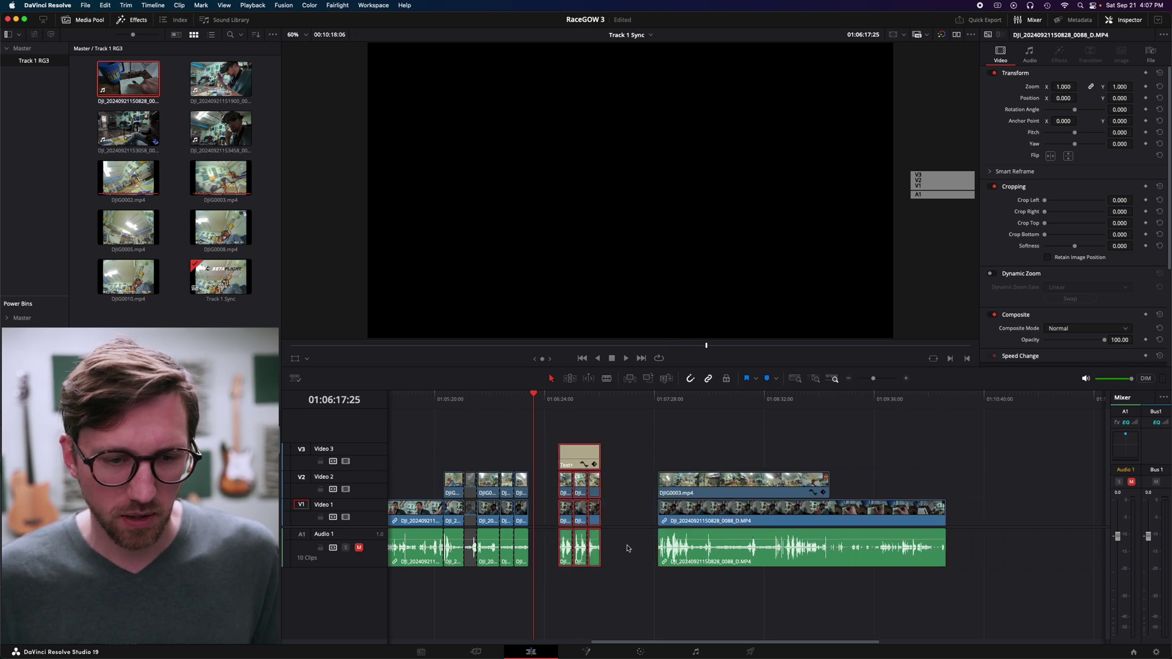
Give the middle timed fastest-lap clip group the Lime clip color
{"action": "right_click", "coordinate": [582, 489]}
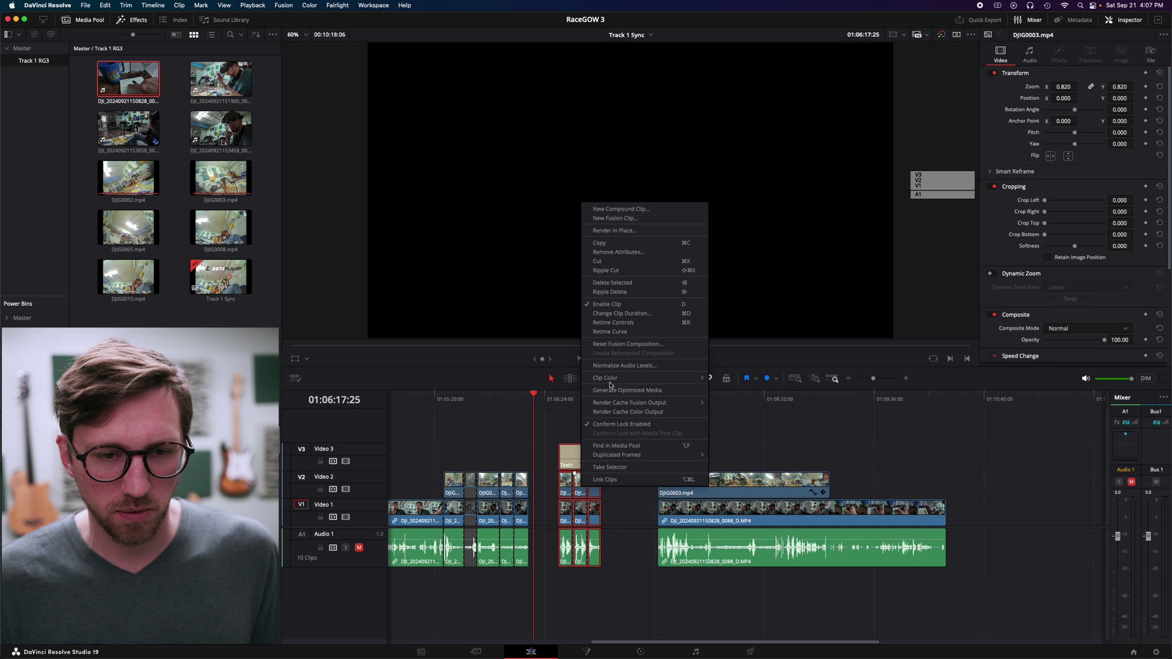
{"action": "mouse_move", "coordinate": [639, 385]}
{"action": "left_click", "coordinate": [737, 425]}
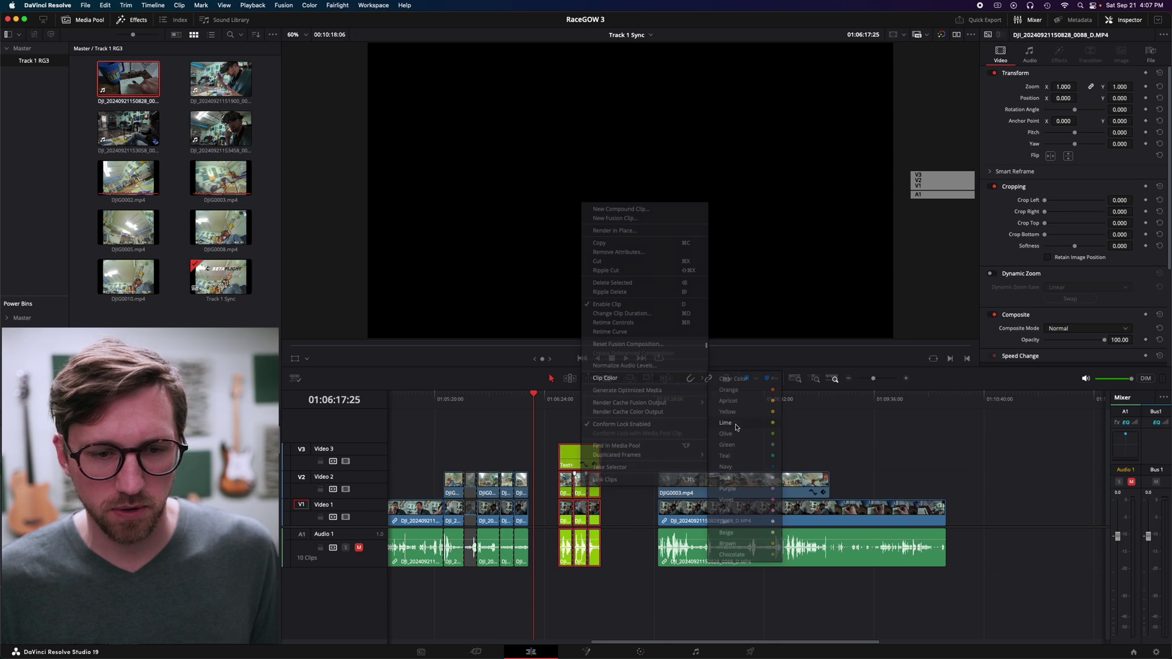
{"action": "left_click", "coordinate": [662, 434]}
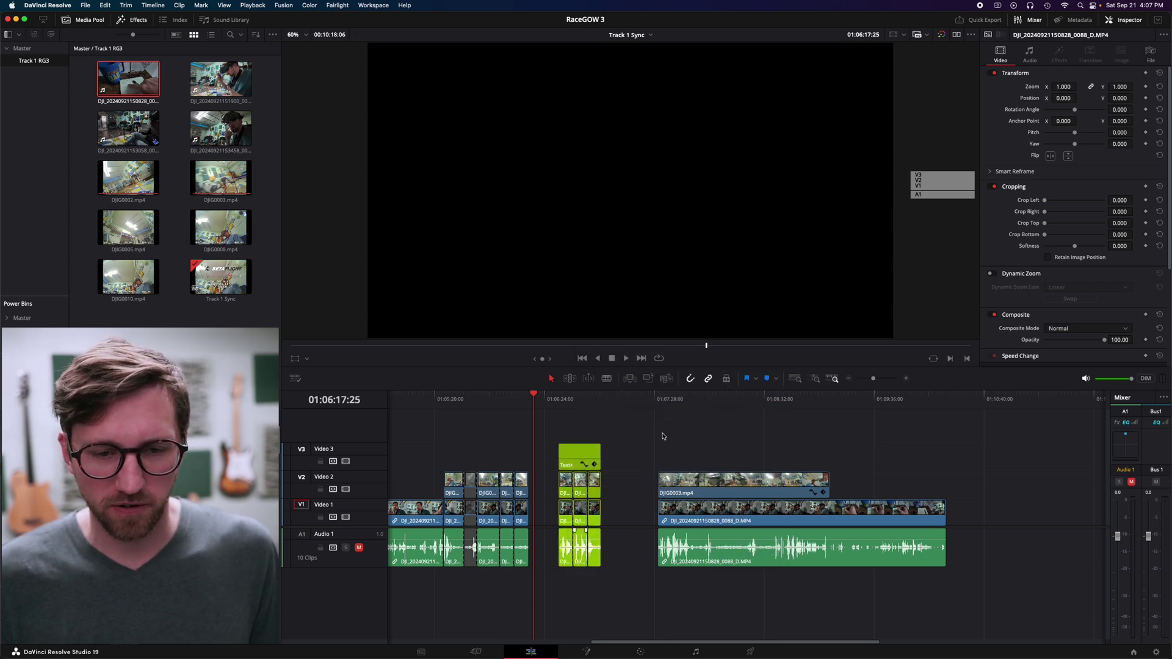
{"action": "left_click_drag", "start_coordinate": [677, 439], "coordinate": [684, 510]}
{"action": "key", "text": "super+minus"}
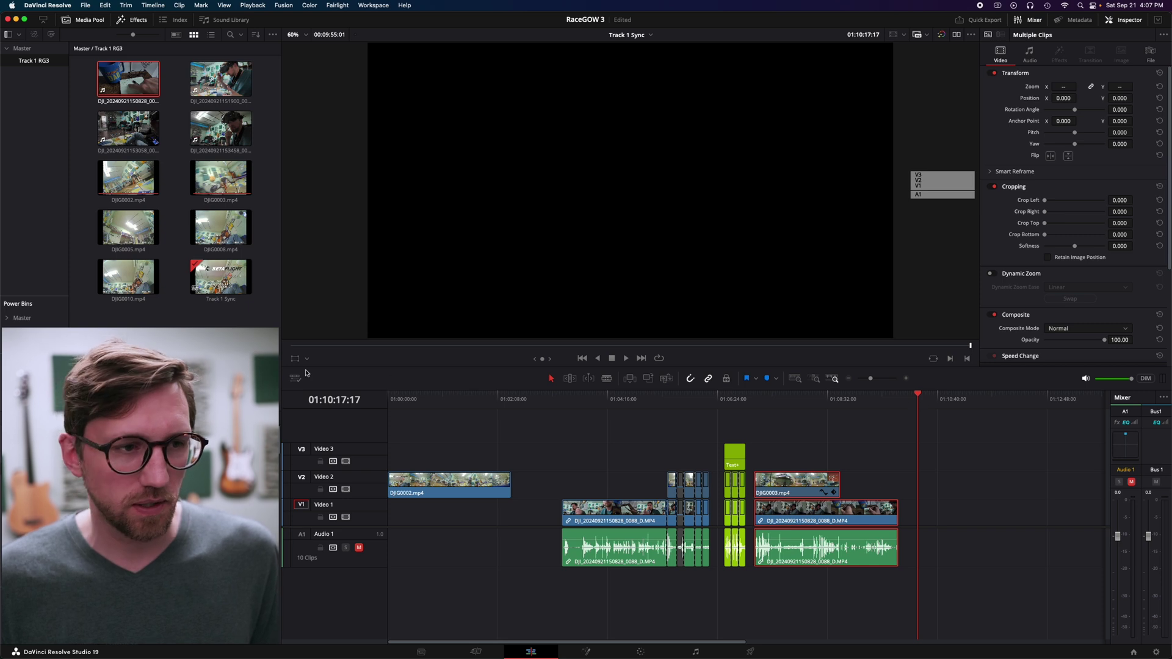
{"action": "double_click", "coordinate": [220, 227]}
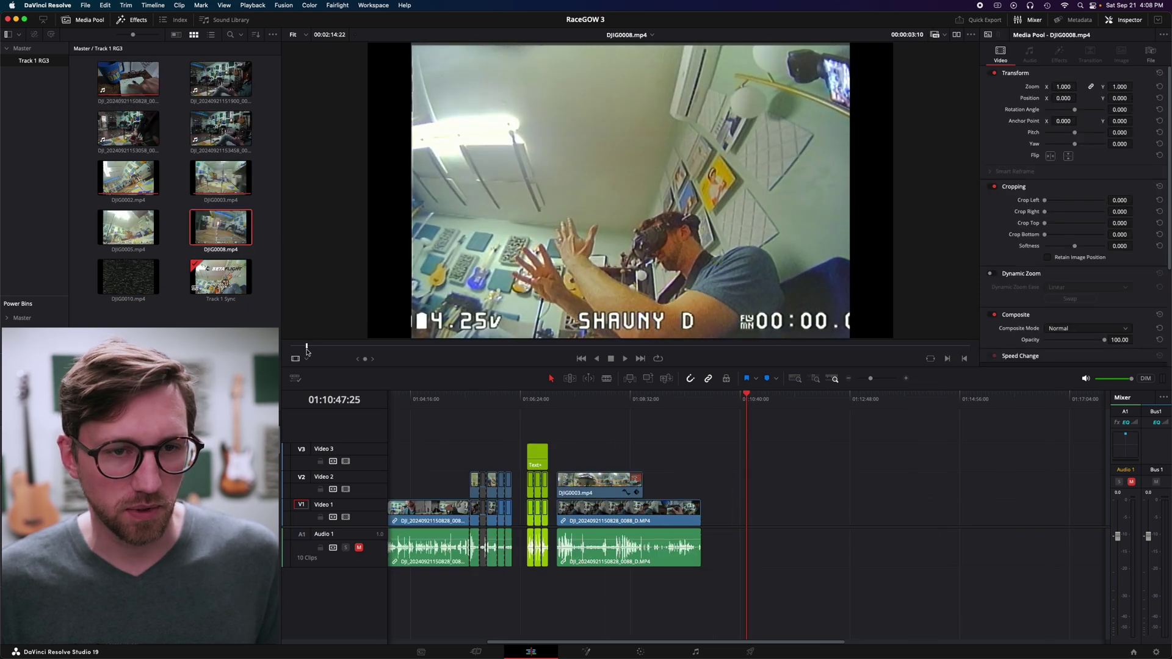
{"action": "left_click_drag", "start_coordinate": [220, 229], "coordinate": [803, 484]}
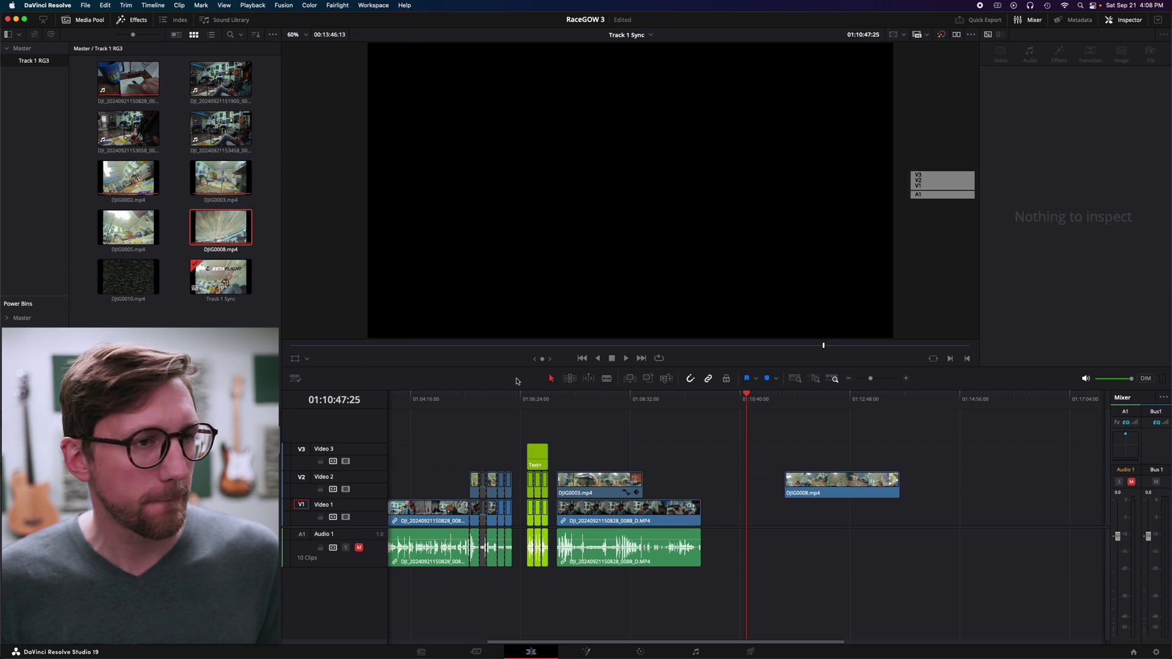
{"action": "double_click", "coordinate": [122, 124]}
{"action": "left_click_drag", "start_coordinate": [122, 130], "coordinate": [782, 519]}
Scrub to the sync point and split the camera clip and its audio at 01:11:22:22
{"action": "left_click", "coordinate": [785, 399]}
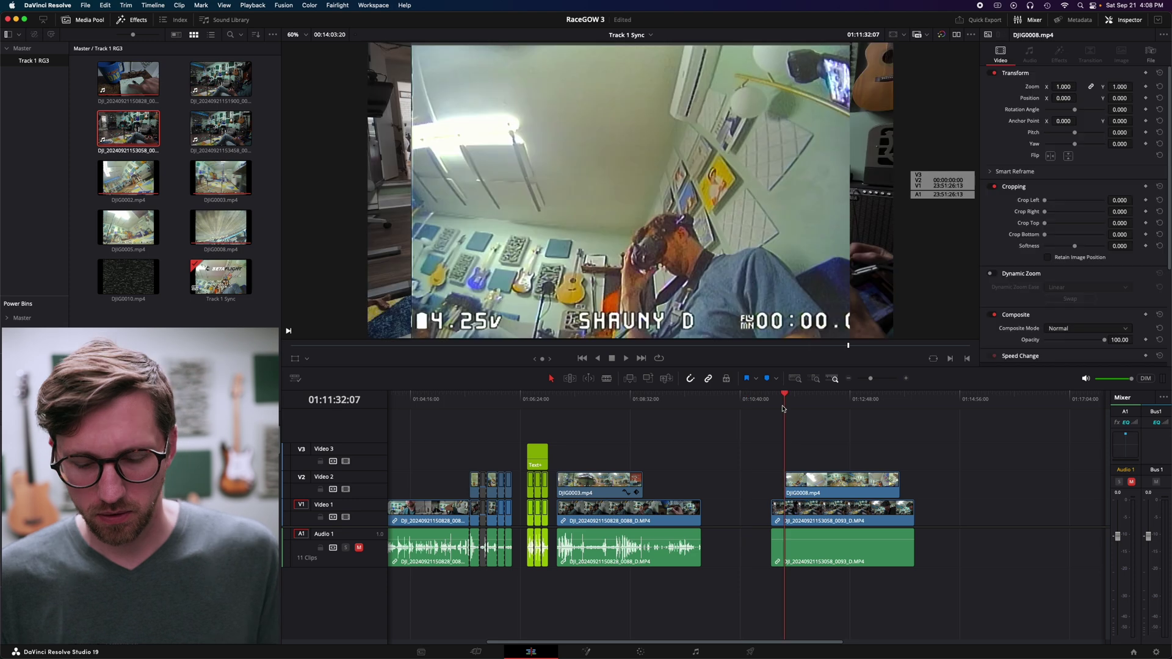
{"action": "scroll", "coordinate": [721, 404], "scroll_direction": "up", "scroll_amount": 5}
{"action": "left_click_drag", "start_coordinate": [721, 403], "coordinate": [617, 446]}
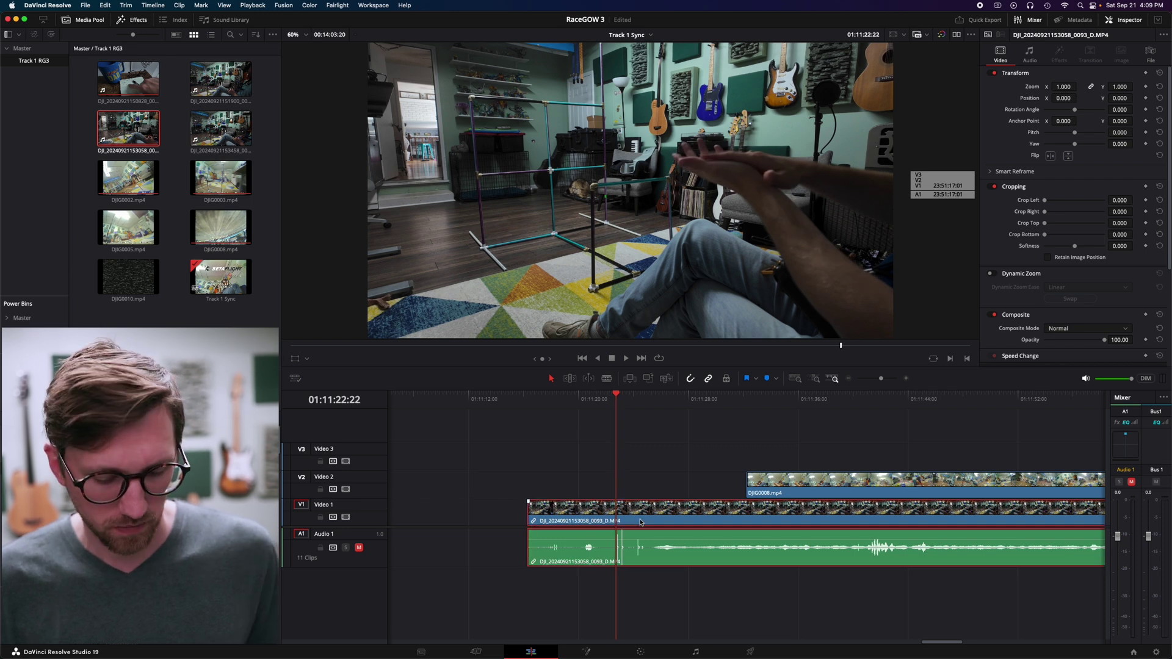
{"action": "key", "text": "super+b"}
Slide DJIG0008 on Video 2 into sync with the camera clip and split it at 01:11:22:22
{"action": "left_click", "coordinate": [665, 476]}
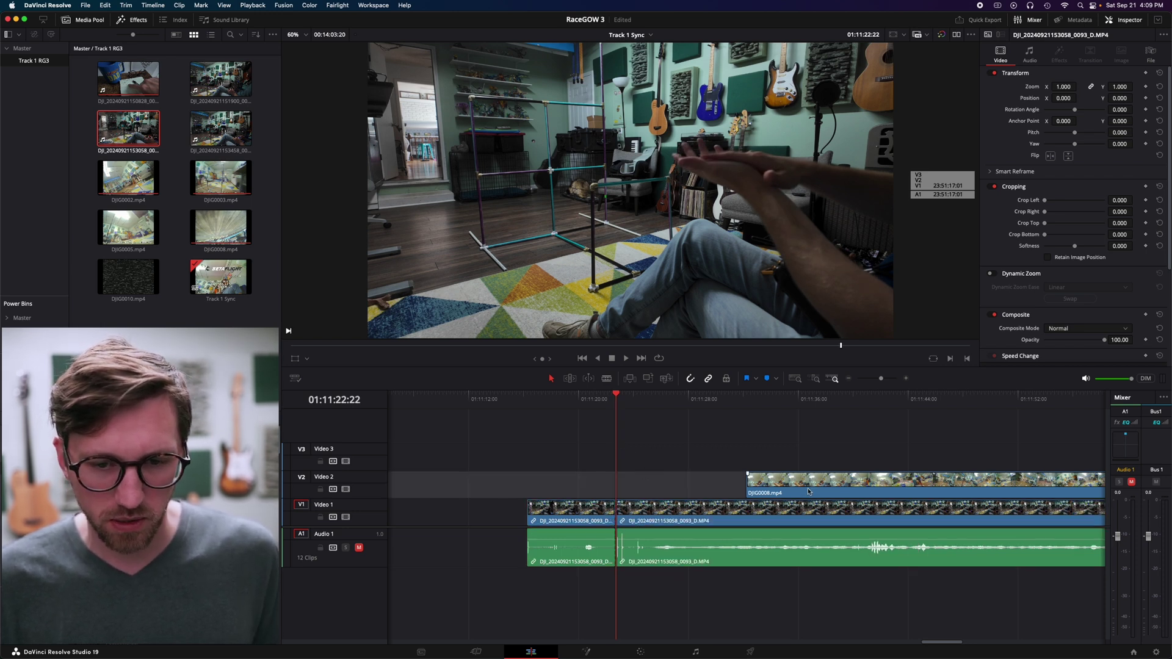
{"action": "left_click_drag", "start_coordinate": [809, 492], "coordinate": [677, 490]}
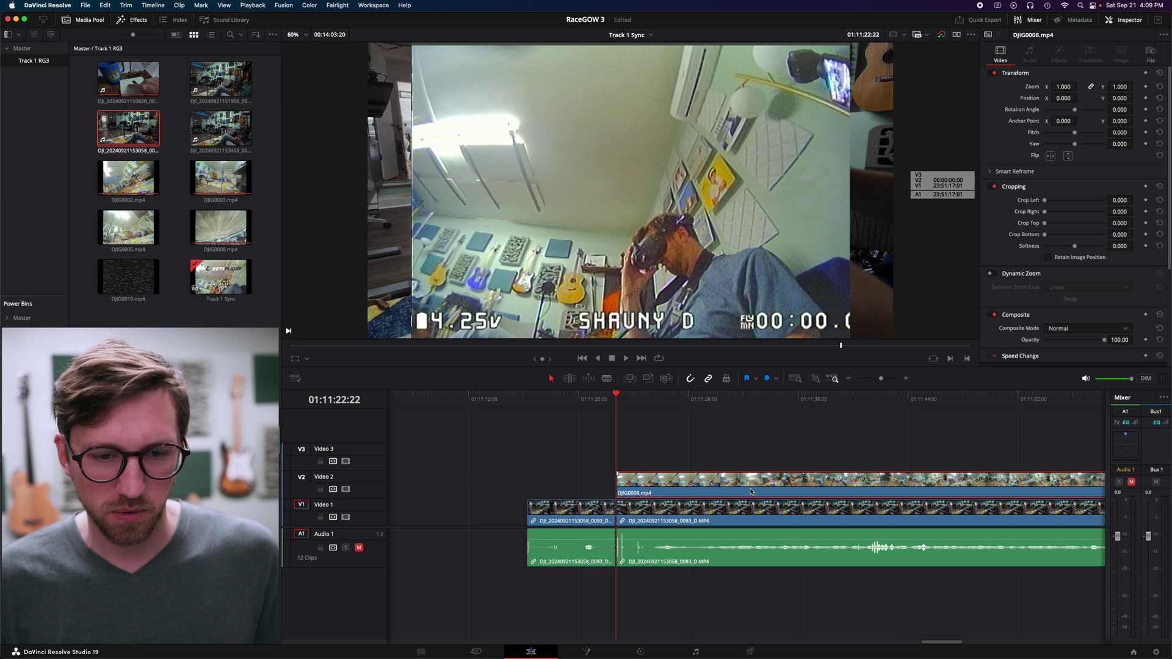
{"action": "left_click_drag", "start_coordinate": [751, 491], "coordinate": [692, 492]}
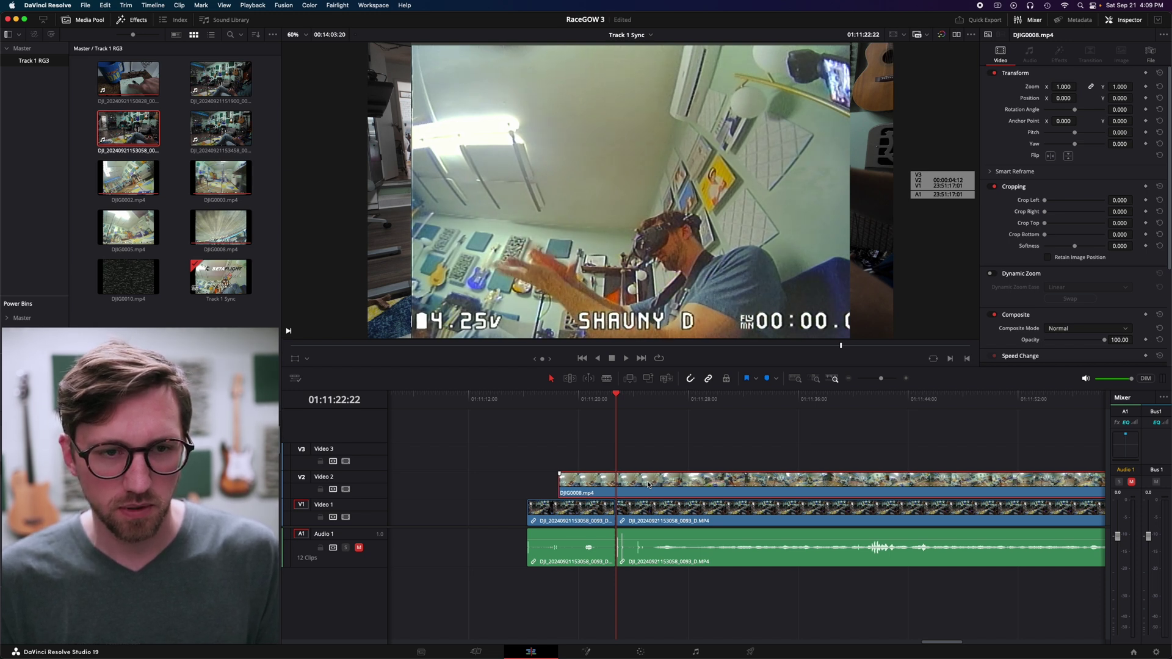
{"action": "key", "text": "comma"}
{"action": "key", "text": "comma"}
{"action": "key", "text": "comma"}
{"action": "key", "text": "comma"}
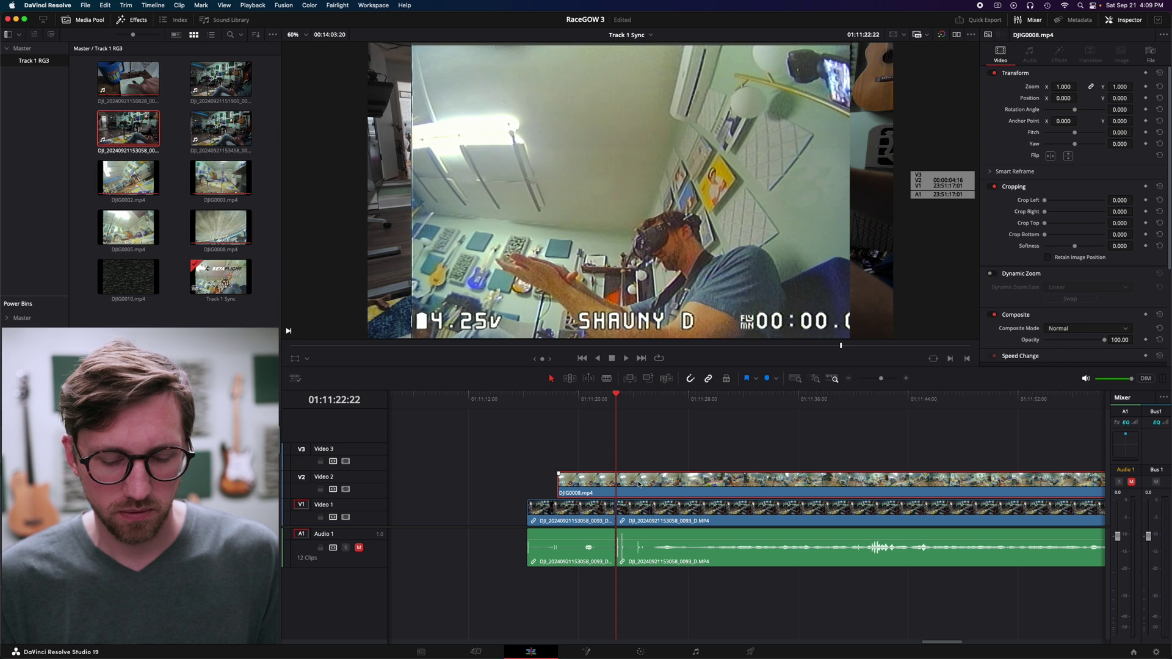
{"action": "key", "text": "period"}
{"action": "key", "text": "period"}
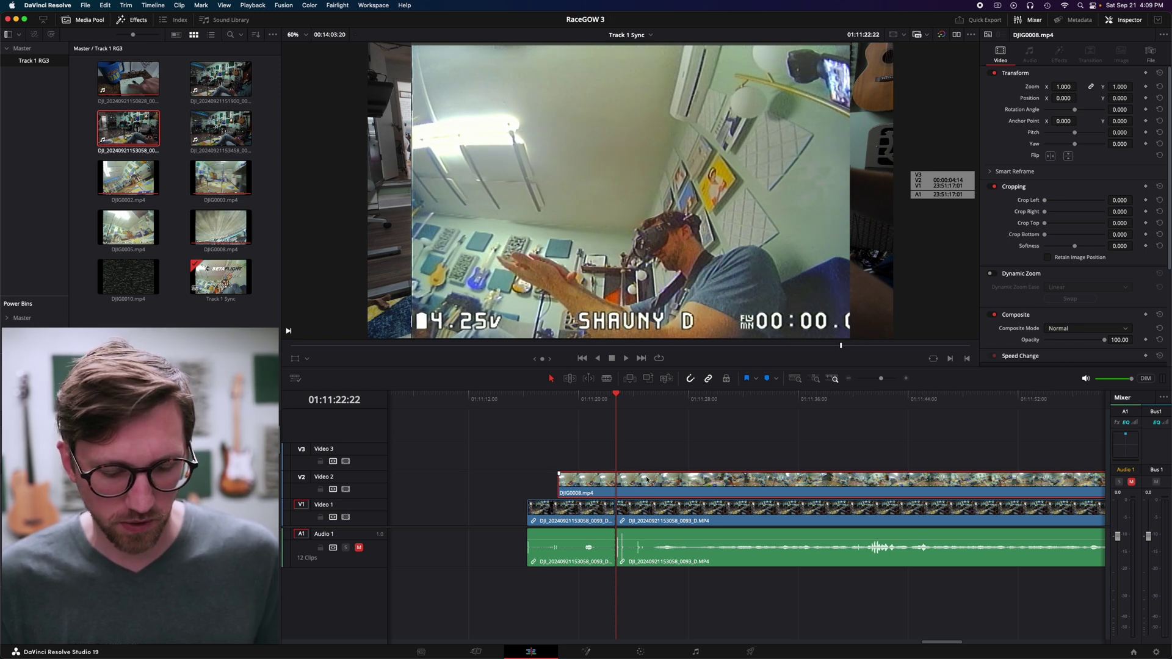
{"action": "key", "text": "super+backslash"}
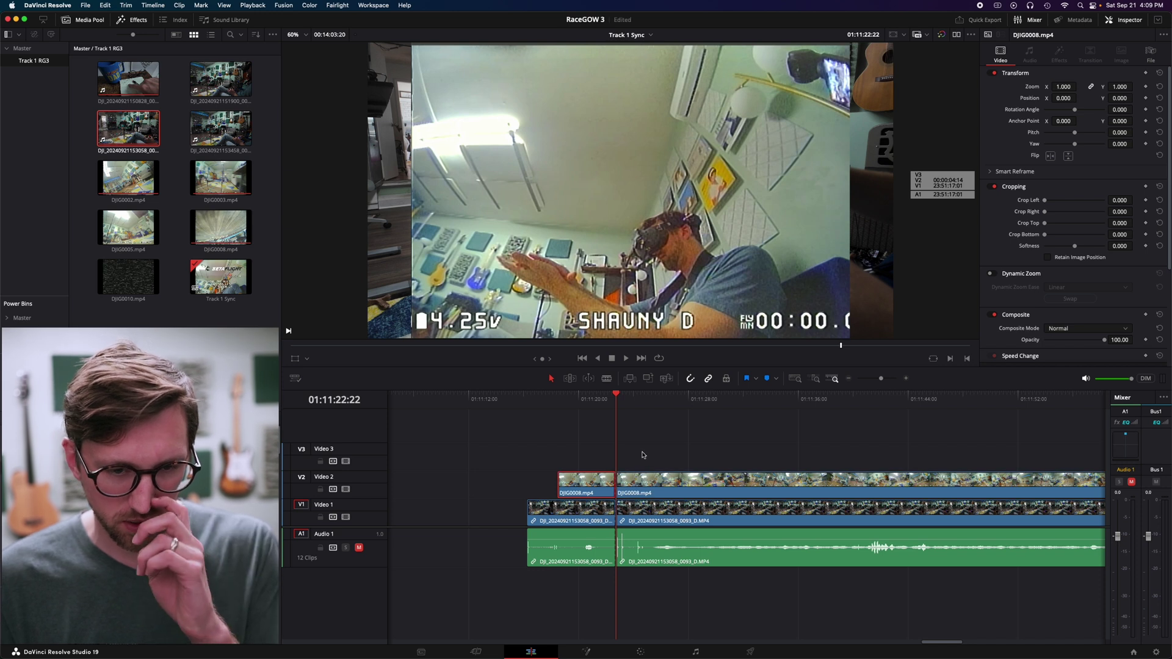
Save the project and zoom the timeline in and back out around the playhead
{"action": "key", "text": "super+s"}
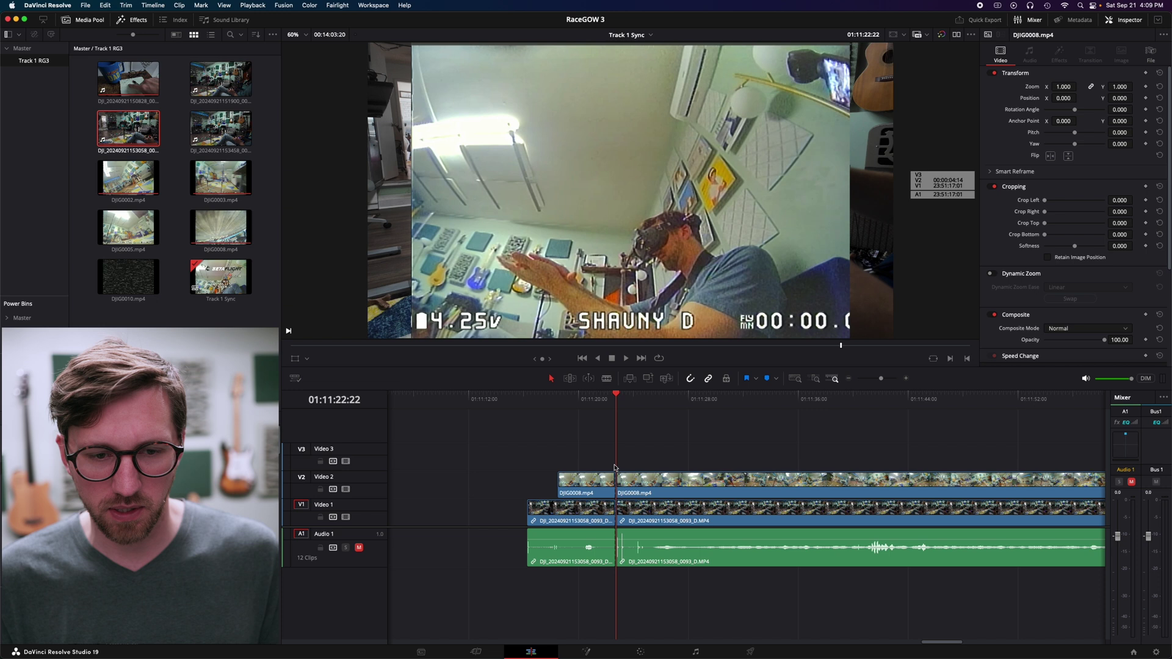
{"action": "key", "text": "super+equal"}
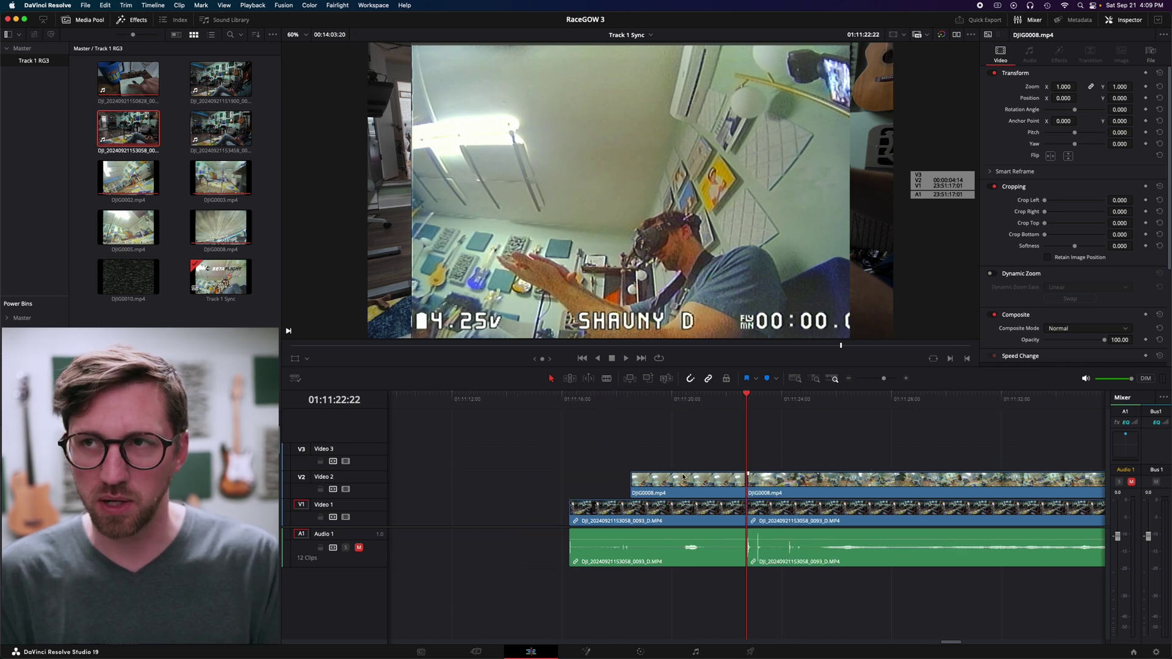
{"action": "key", "text": "super+equal"}
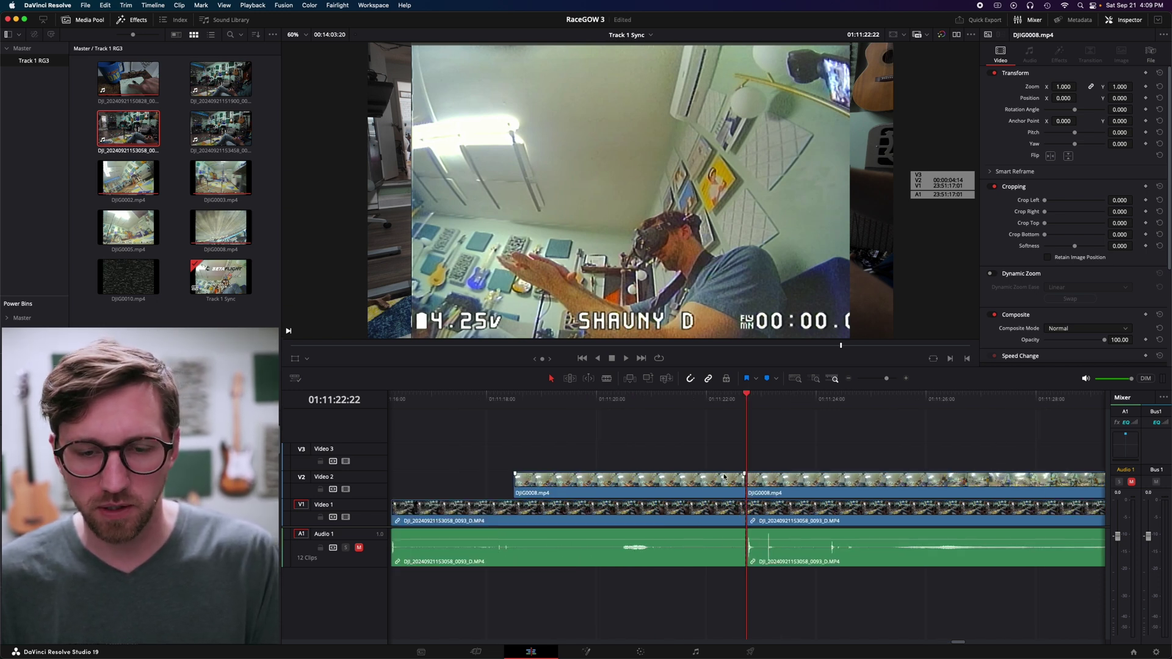
{"action": "key", "text": "super+minus"}
Play the second flight and blade V2, V1 and A1 at the first two lap crossings
{"action": "left_click", "coordinate": [488, 401]}
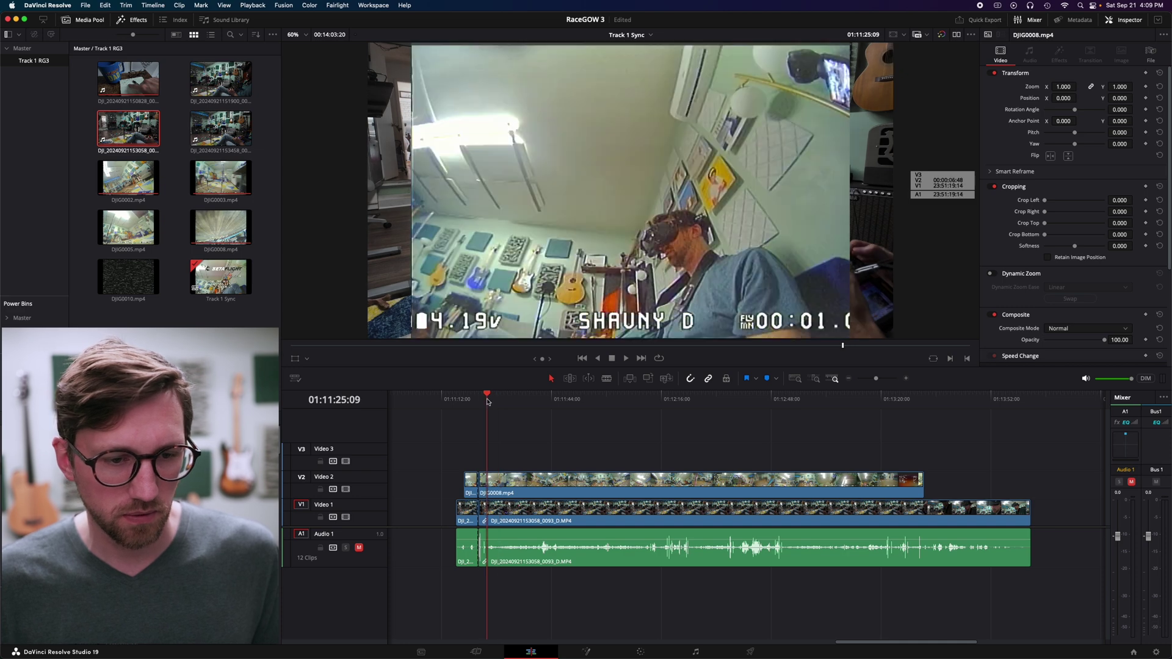
{"action": "key", "text": "space"}
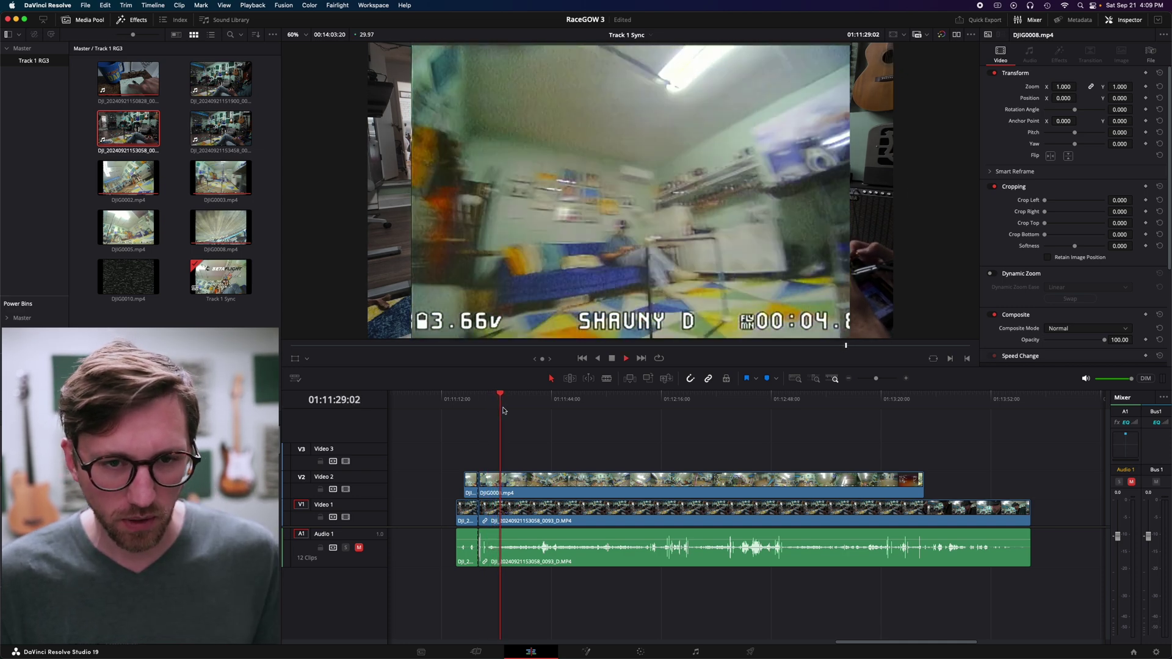
{"action": "key", "text": "space"}
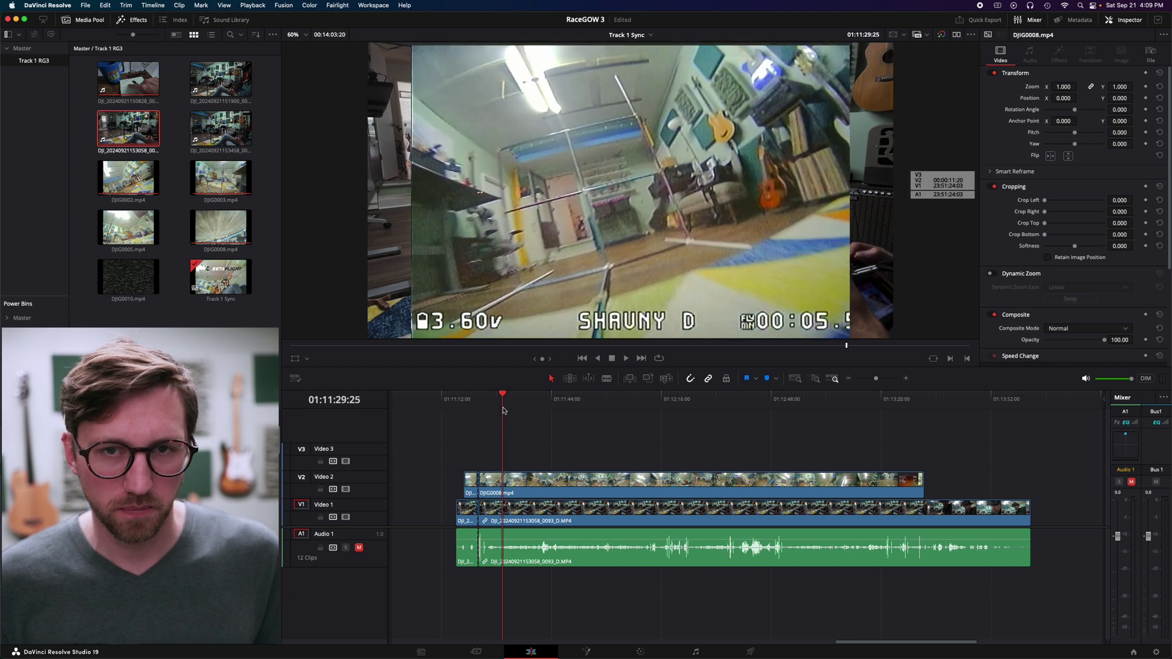
{"action": "key", "text": "super+b"}
{"action": "key", "text": "space"}
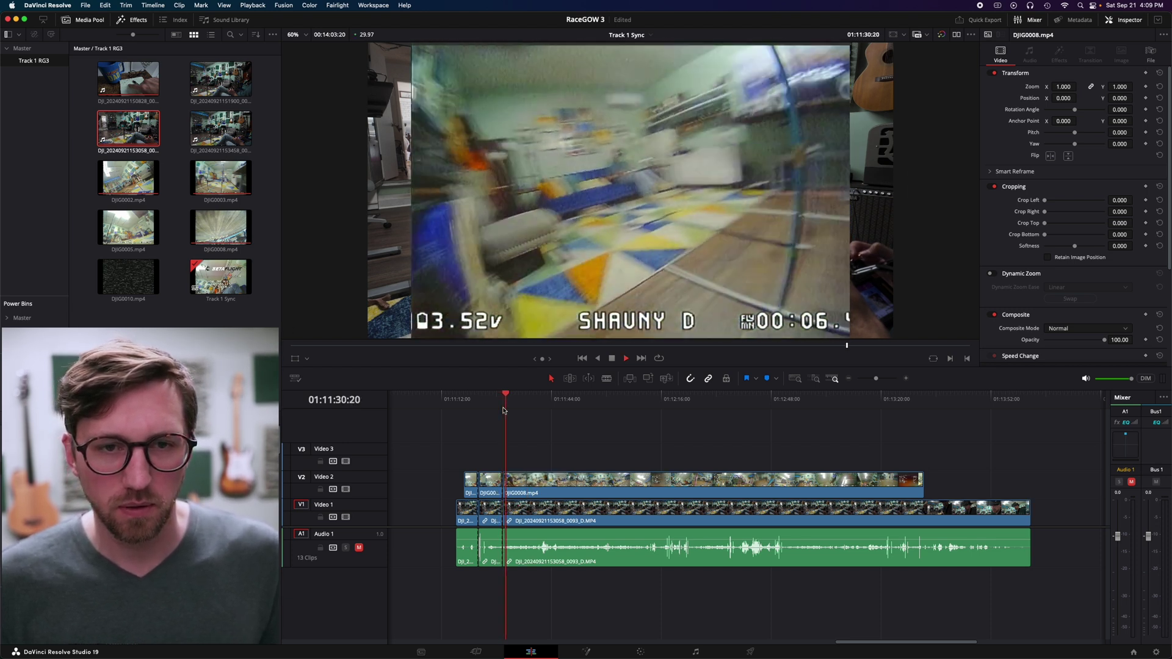
{"action": "key", "text": "l"}
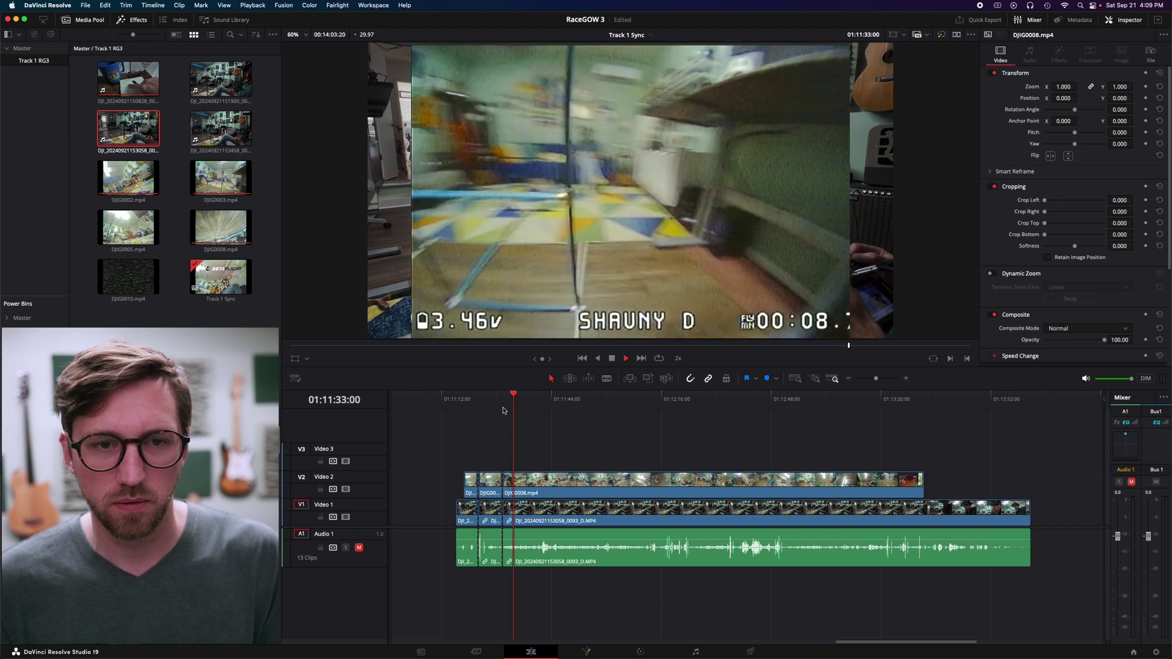
{"action": "key", "text": "space"}
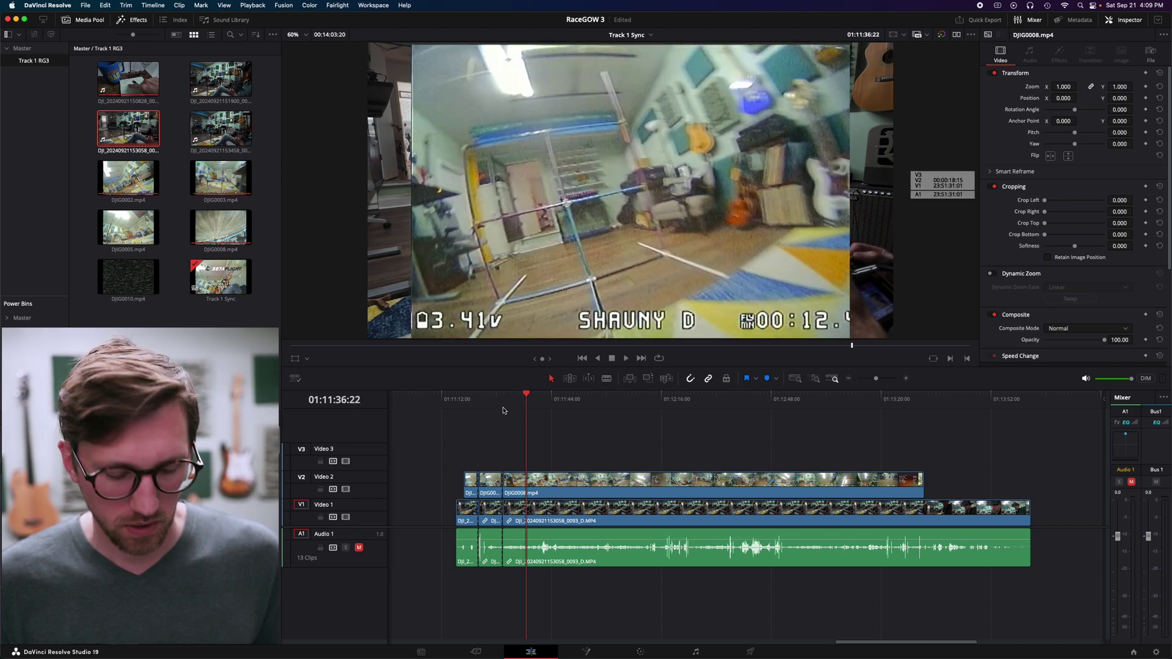
{"action": "key", "text": "Right"}
{"action": "key", "text": "super+b"}
Continue at 2x speed, blading all stacked tracks at each remaining lap crossing through the final lap
{"action": "key", "text": "l"}
{"action": "key", "text": "l"}
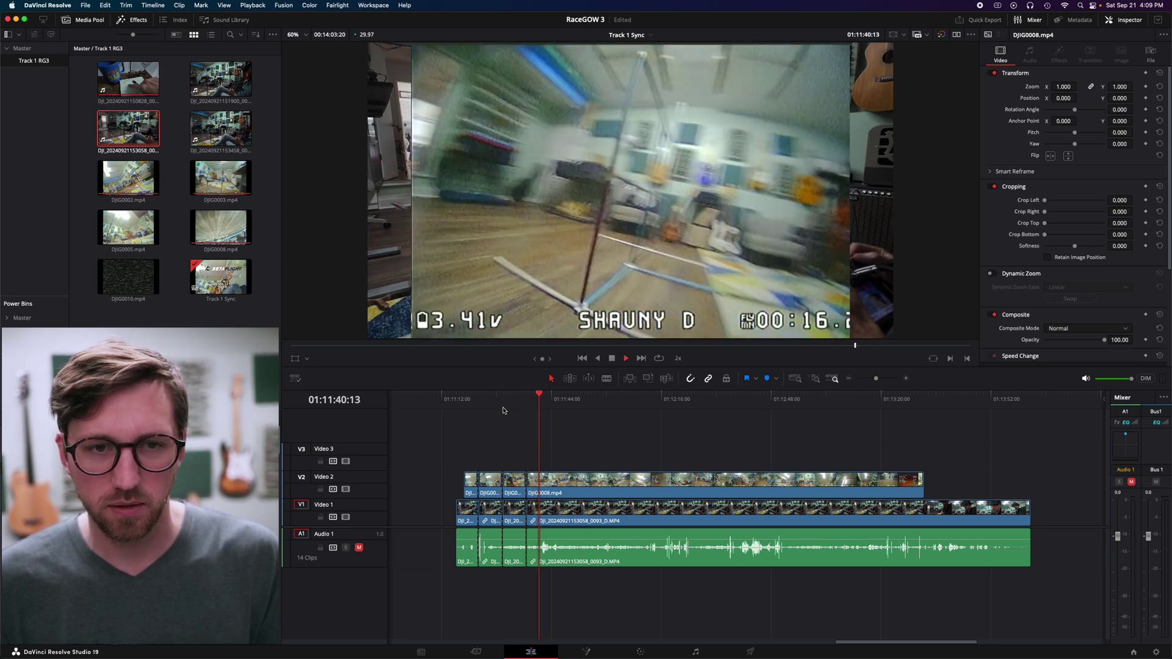
{"action": "key", "text": "k"}
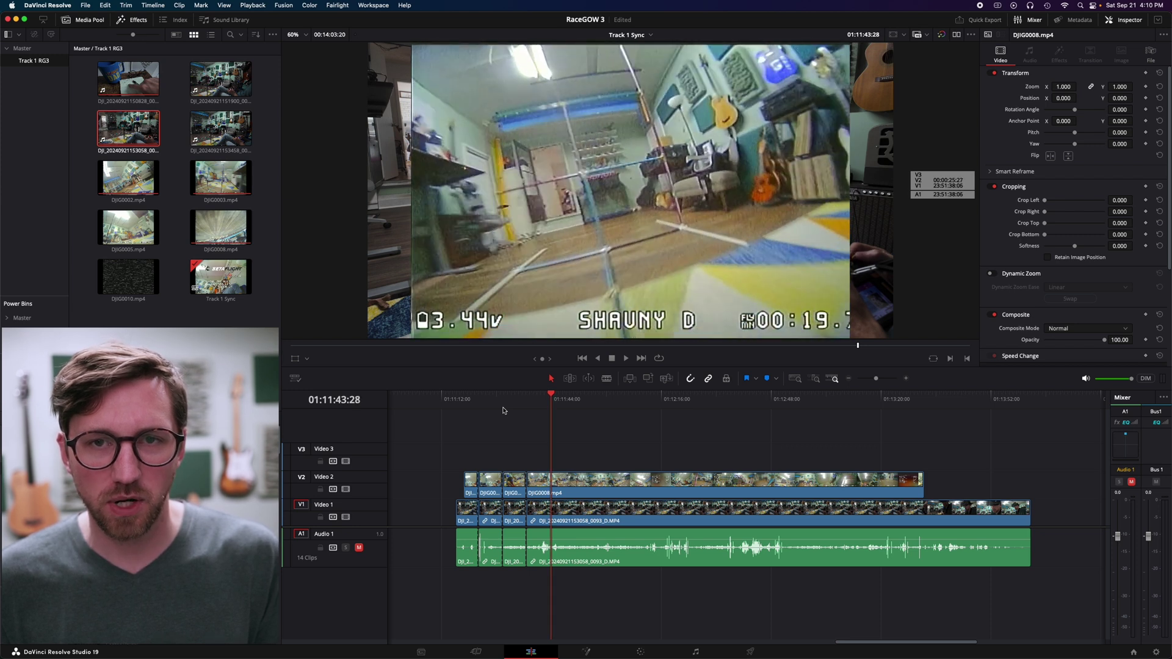
{"action": "key", "text": "super+b"}
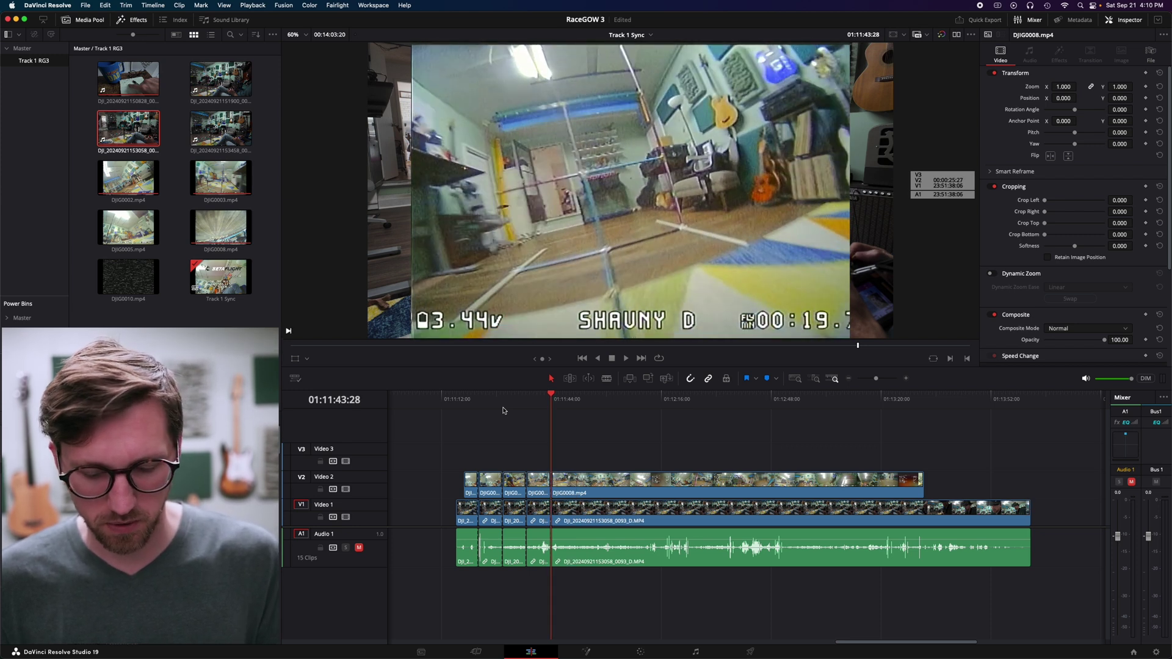
{"action": "key", "text": "l"}
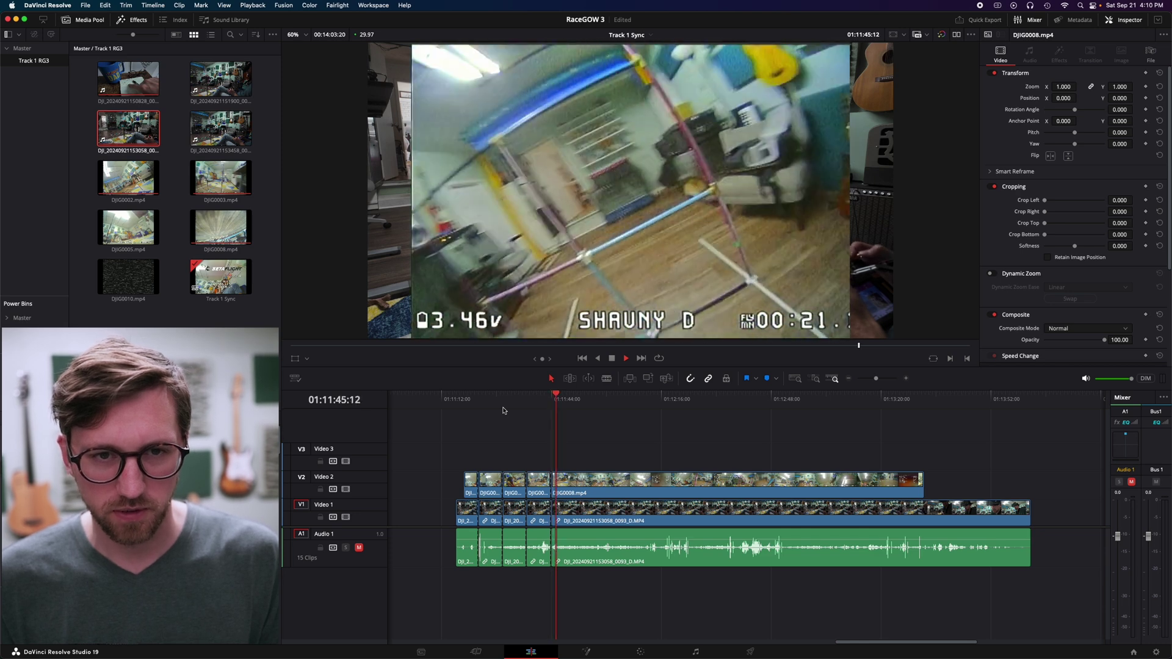
{"action": "key", "text": "l"}
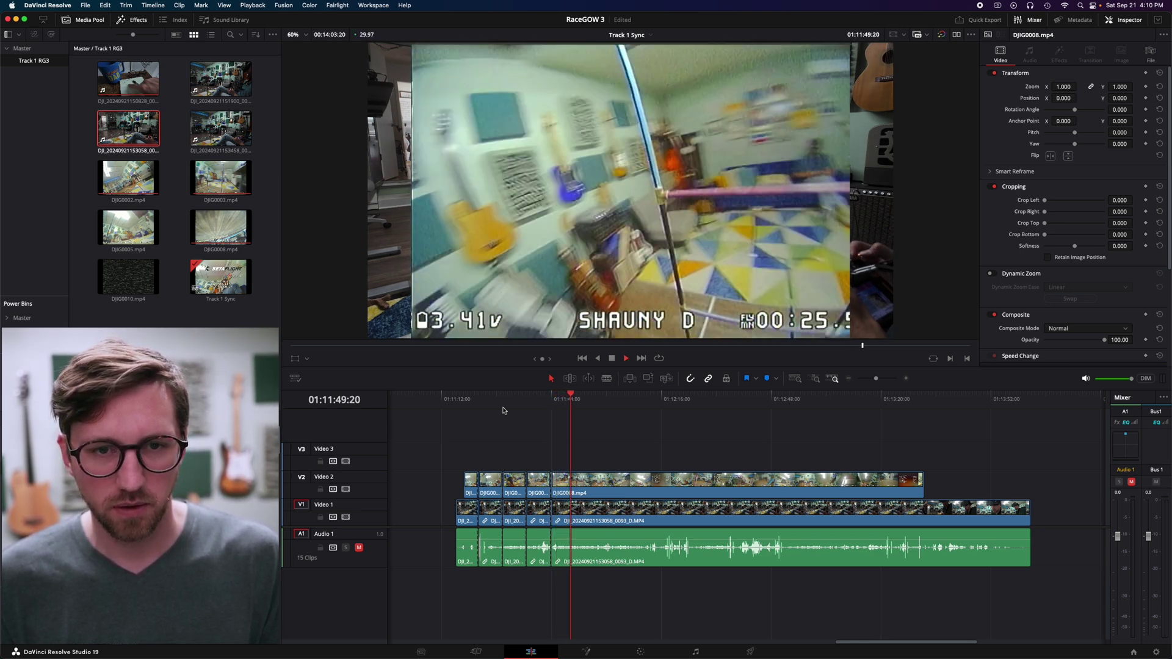
{"action": "key", "text": "k"}
{"action": "key", "text": "super+b"}
{"action": "key", "text": "l"}
{"action": "key", "text": "l"}
{"action": "key", "text": "l"}
{"action": "key", "text": "l"}
{"action": "key", "text": "k"}
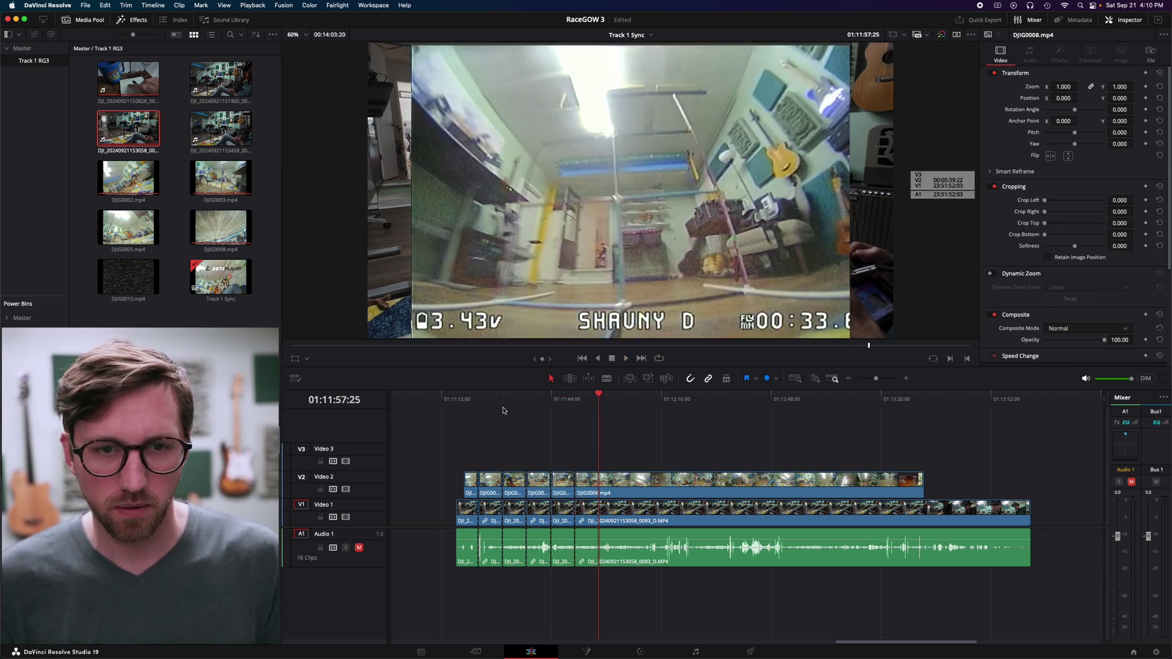
{"action": "key", "text": "super+b"}
{"action": "key", "text": "l"}
{"action": "key", "text": "l"}
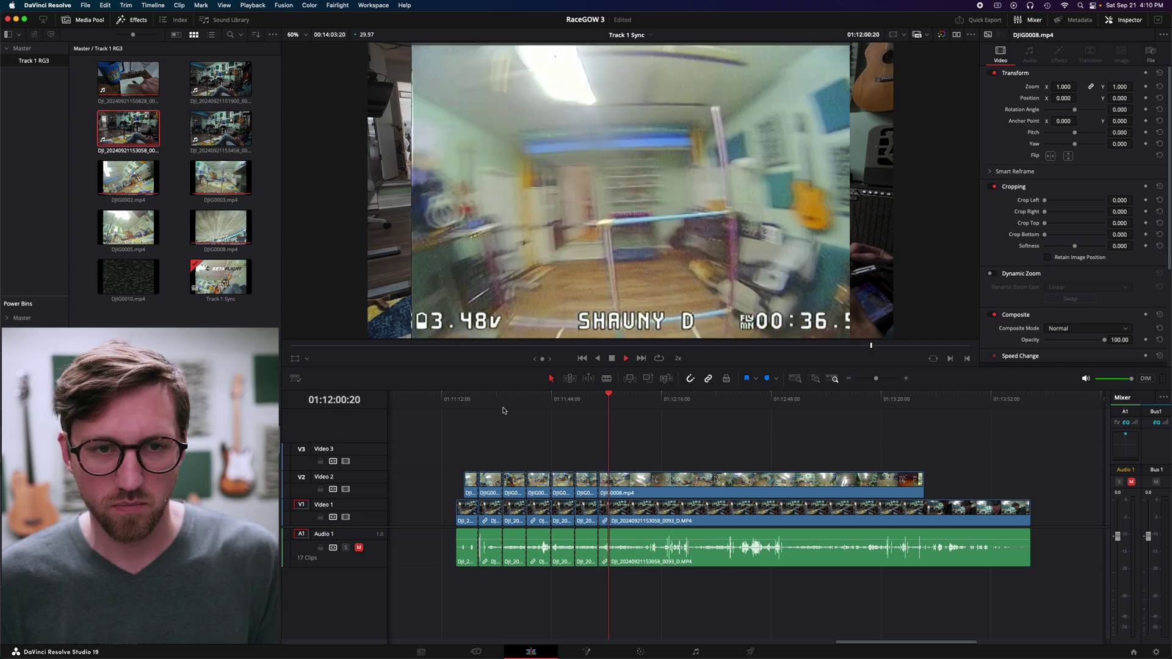
{"action": "key", "text": "k"}
{"action": "key", "text": "super+b"}
{"action": "key", "text": "l"}
{"action": "key", "text": "l"}
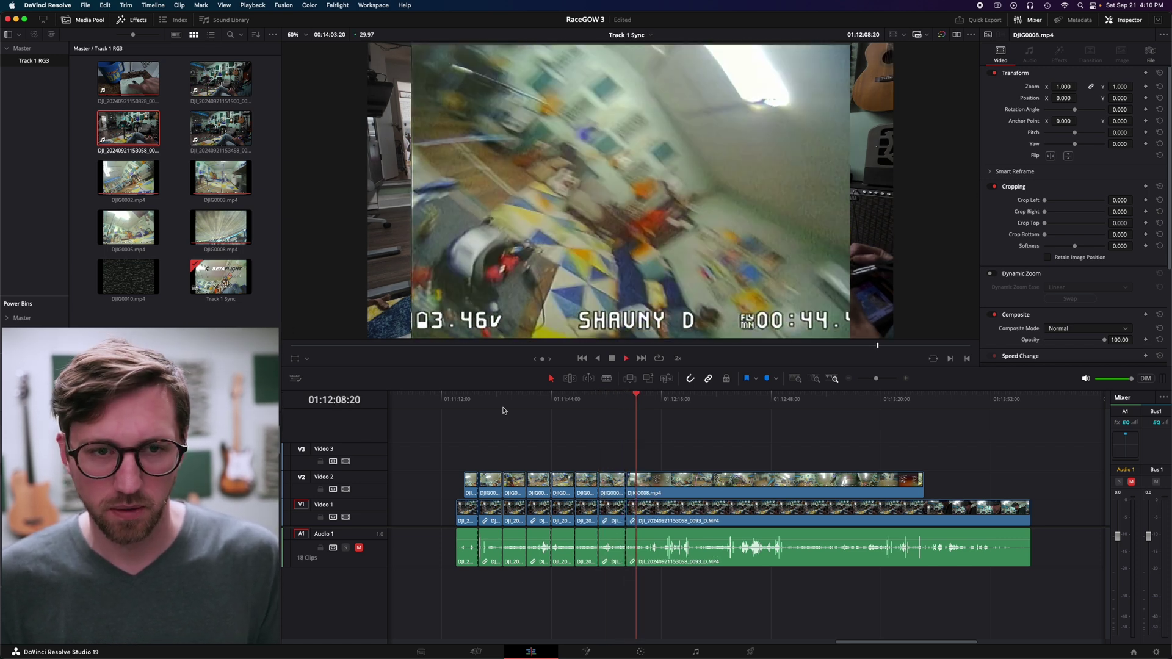
{"action": "key", "text": "k"}
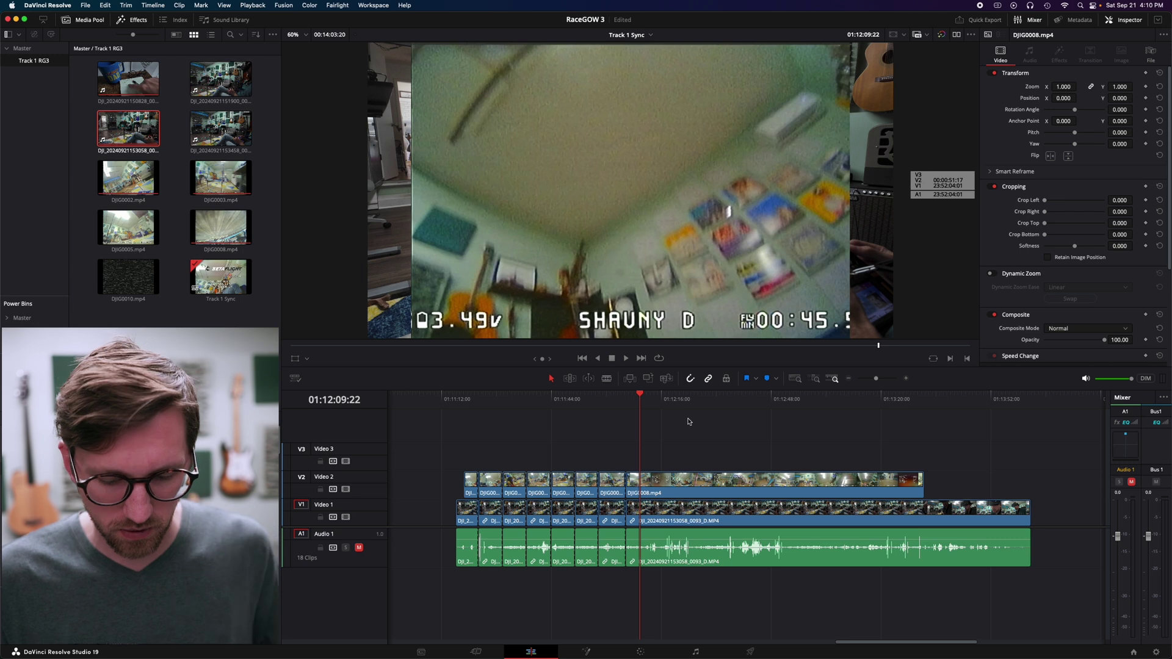
Ripple-delete the footage after the final lap and disable the pre-race clips
{"action": "key", "text": "shift+bracketleft"}
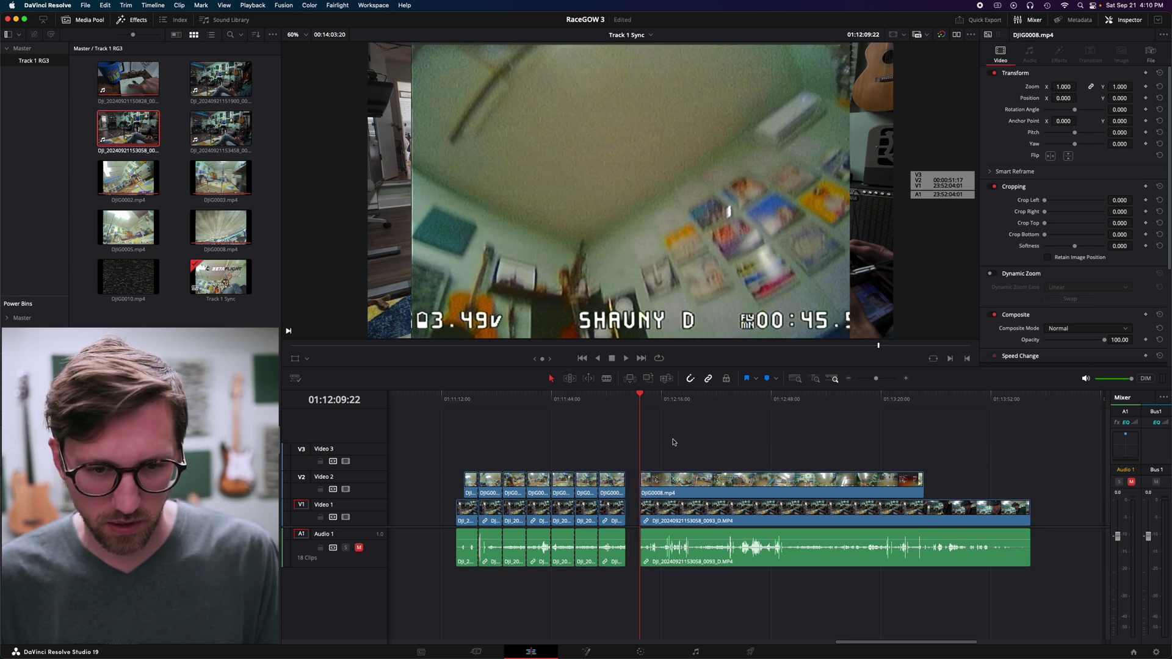
{"action": "left_click_drag", "start_coordinate": [449, 441], "coordinate": [469, 579]}
{"action": "key", "text": "d"}
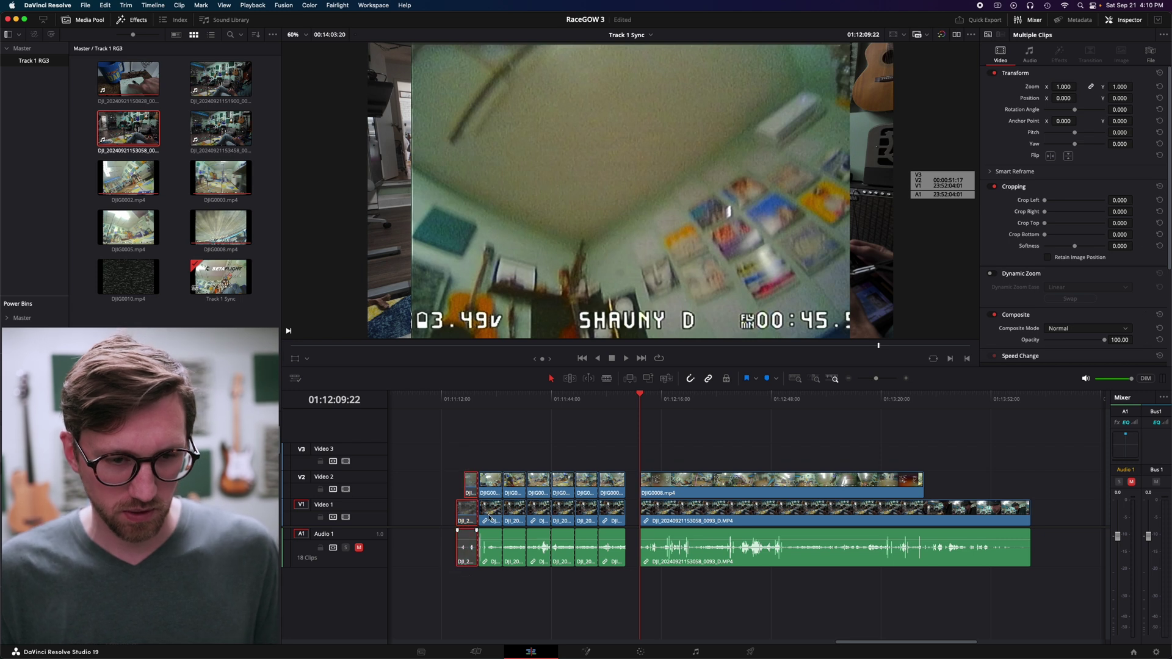
Zoom to fit the lap clips and check the first lap's clip duration
{"action": "left_click", "coordinate": [502, 444]}
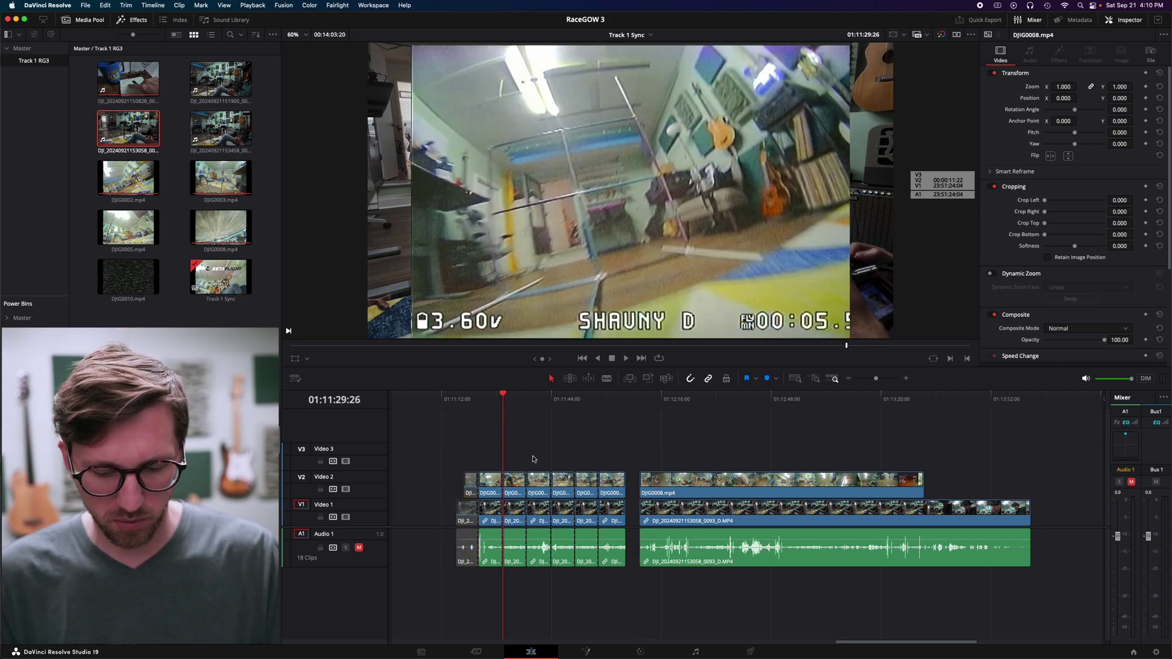
{"action": "key", "text": "super+equal"}
{"action": "key", "text": "super+equal"}
{"action": "key", "text": "super+minus"}
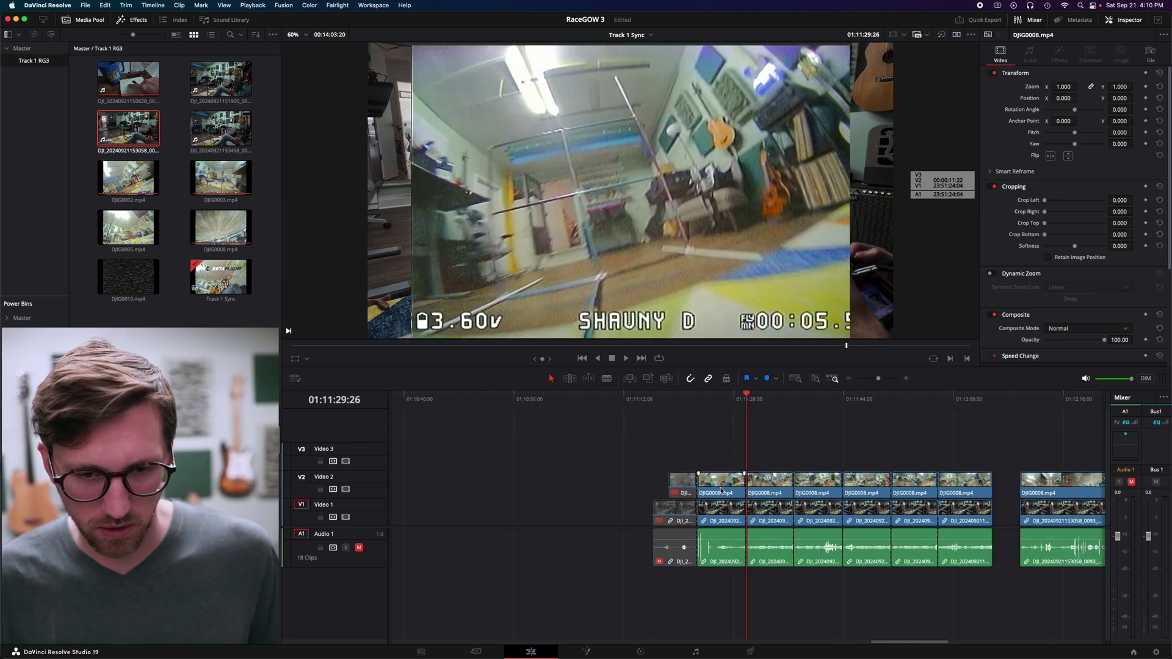
{"action": "key", "text": "super+d"}
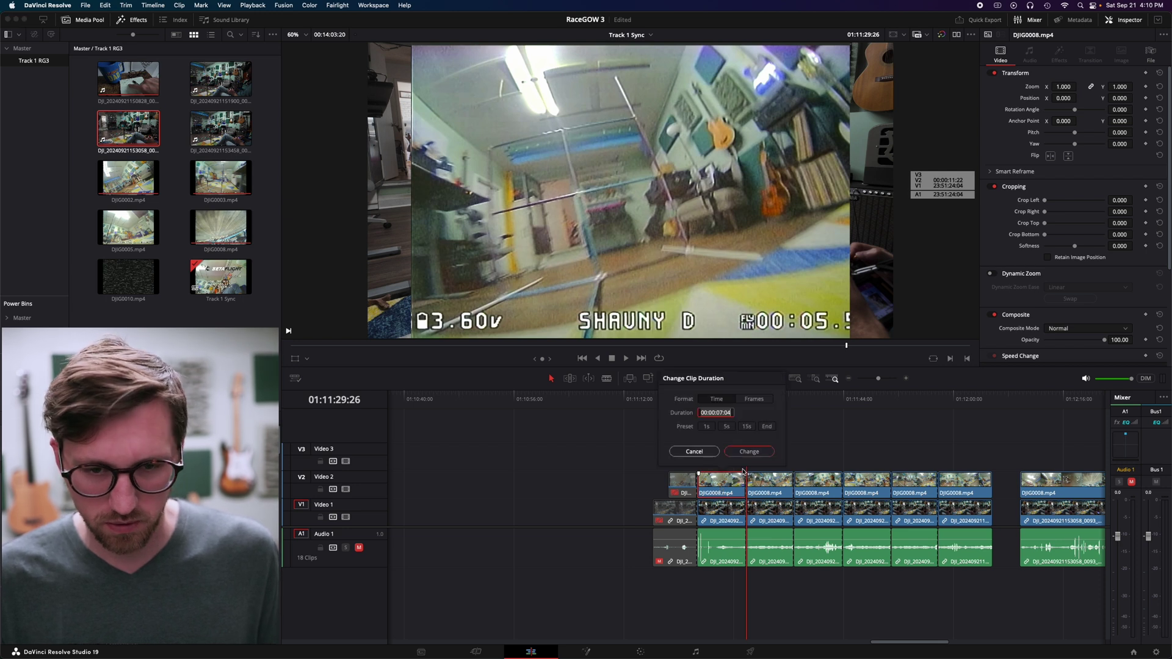
Check each remaining Video 2 lap's duration, then select the fastest lap clips
{"action": "left_click", "coordinate": [776, 484]}
{"action": "key", "text": "super+d"}
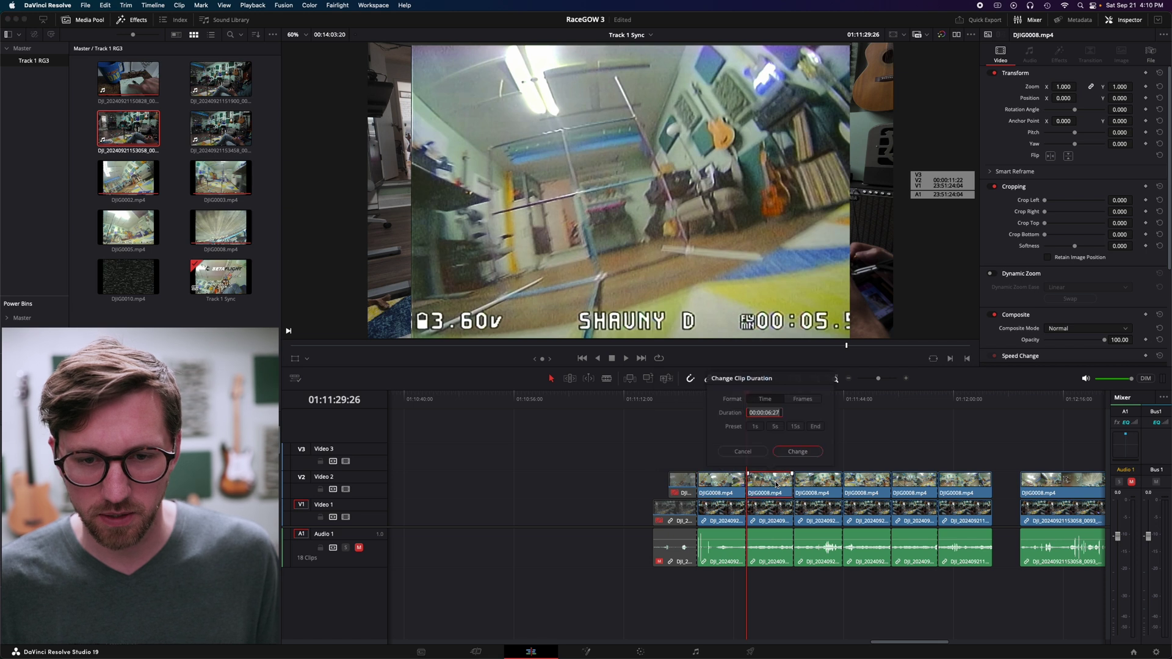
{"action": "left_click", "coordinate": [829, 491]}
{"action": "key", "text": "super+d"}
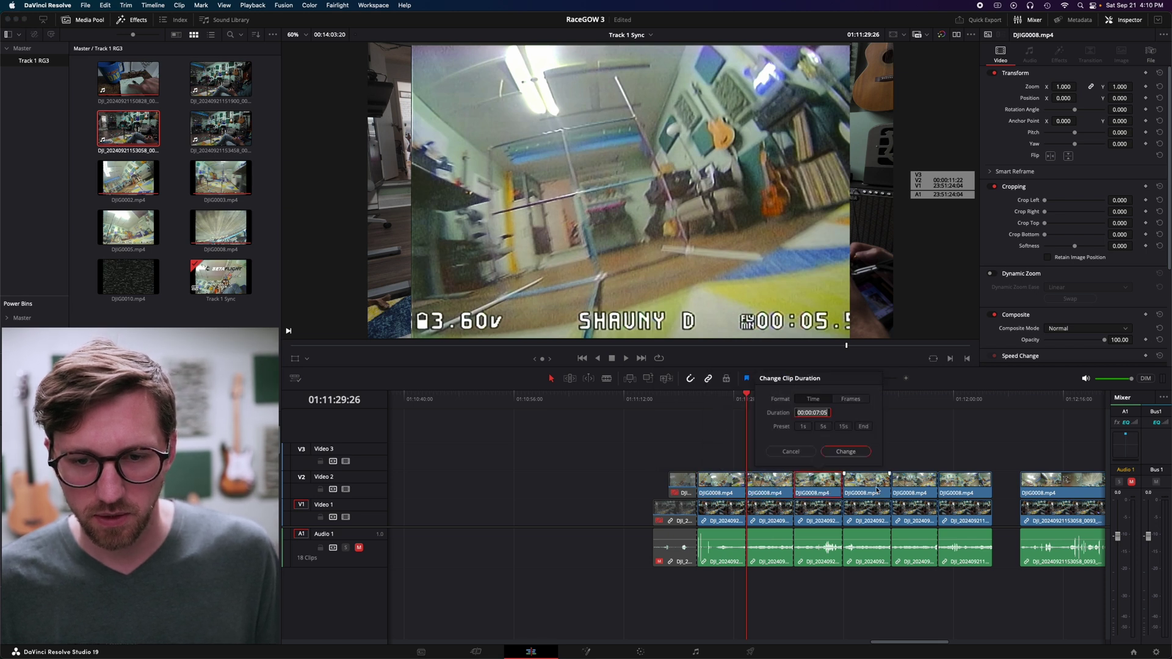
{"action": "left_click", "coordinate": [876, 490]}
{"action": "key", "text": "super+d"}
{"action": "left_click", "coordinate": [888, 491]}
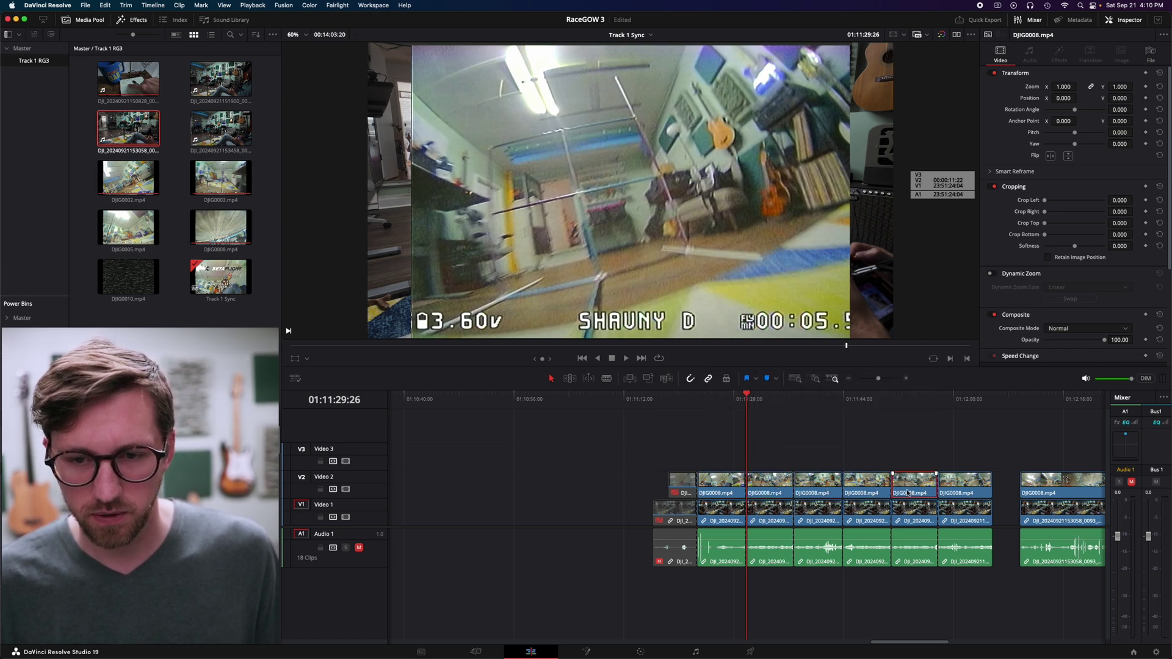
{"action": "key", "text": "super+d"}
{"action": "left_click", "coordinate": [968, 486]}
{"action": "key", "text": "super+d"}
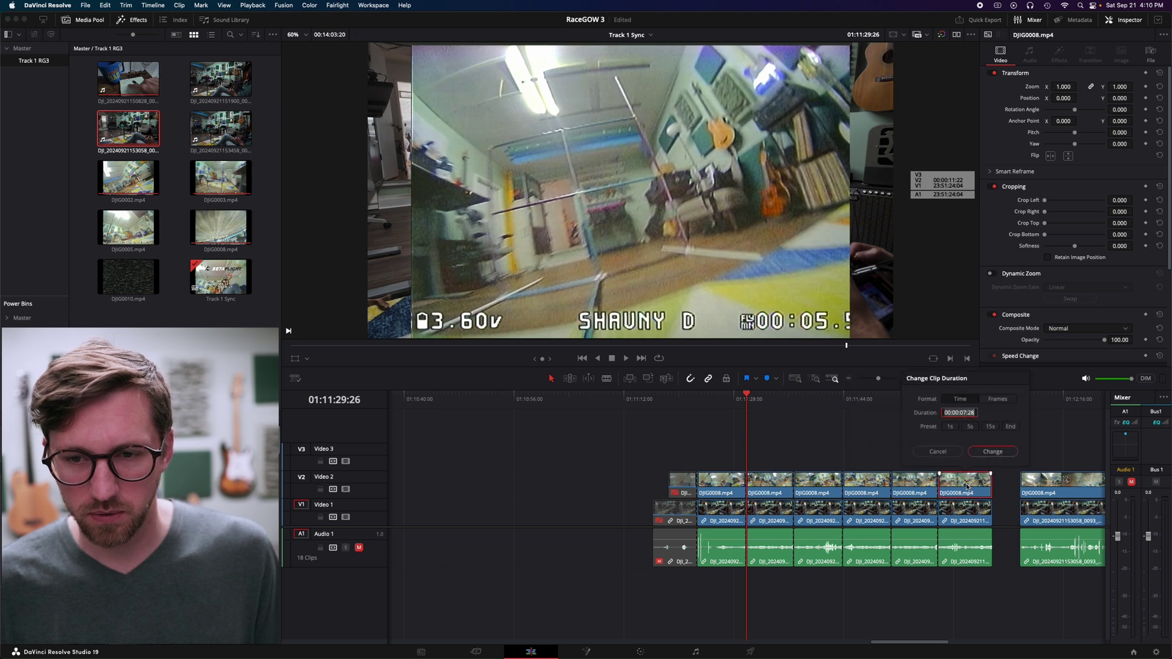
{"action": "left_click", "coordinate": [927, 488]}
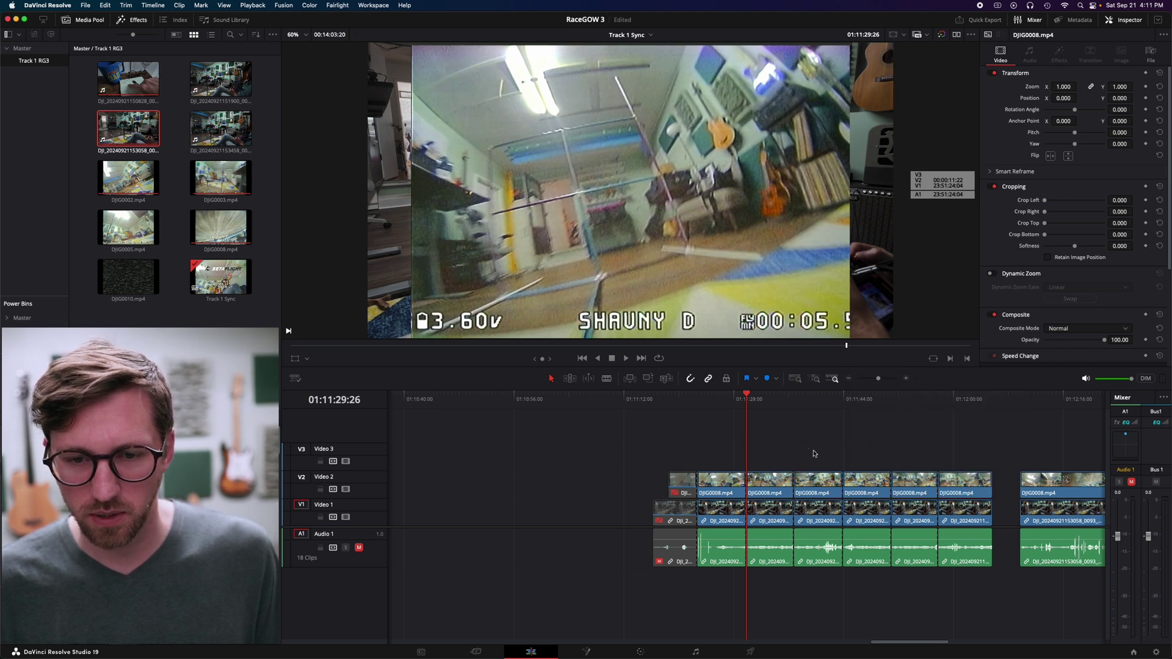
{"action": "left_click_drag", "start_coordinate": [814, 454], "coordinate": [936, 496]}
Copy the existing Text+ timer title to the playhead on Video 3
{"action": "key", "text": "super+minus"}
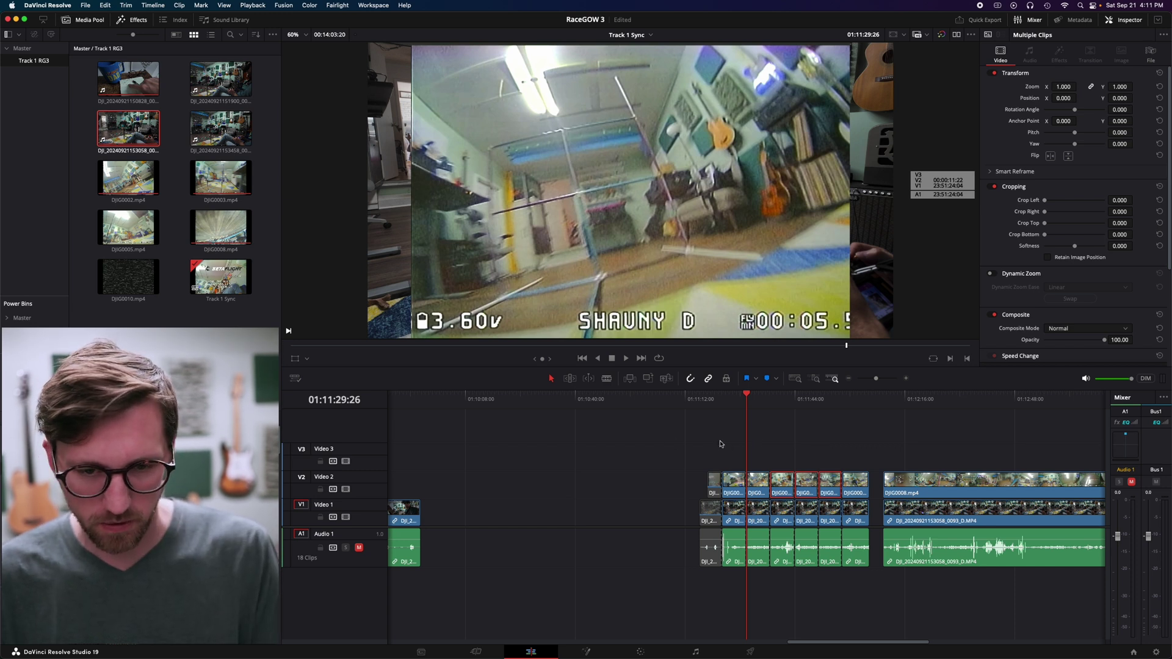
{"action": "key", "text": "super+minus"}
{"action": "key", "text": "super+minus"}
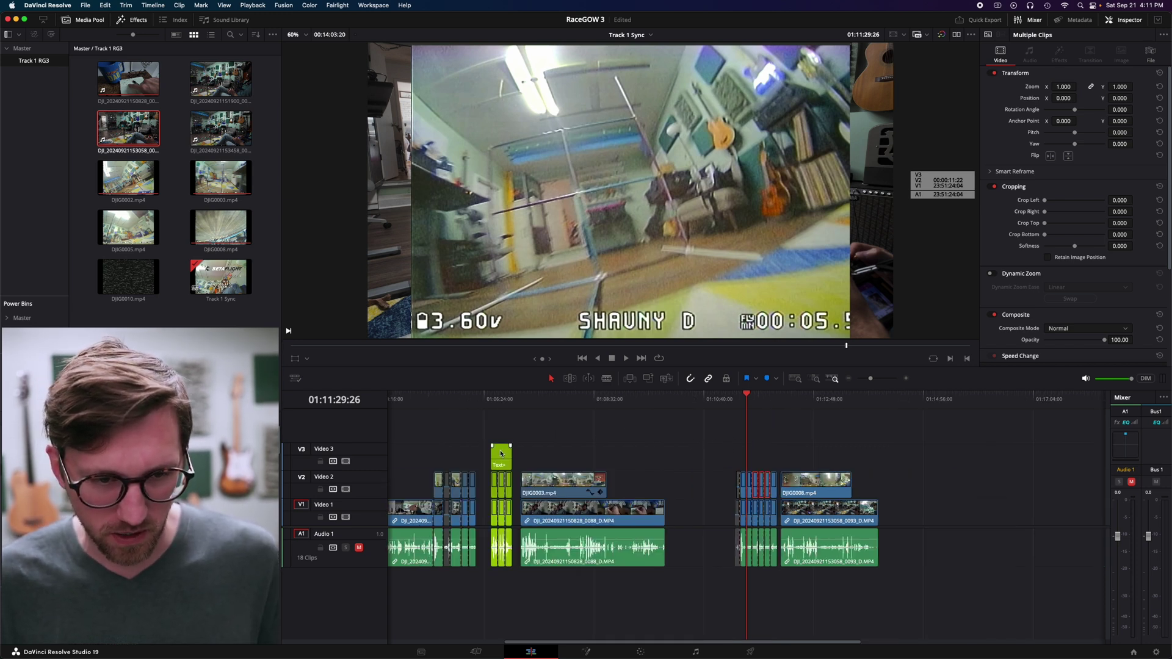
{"action": "left_click", "coordinate": [501, 455]}
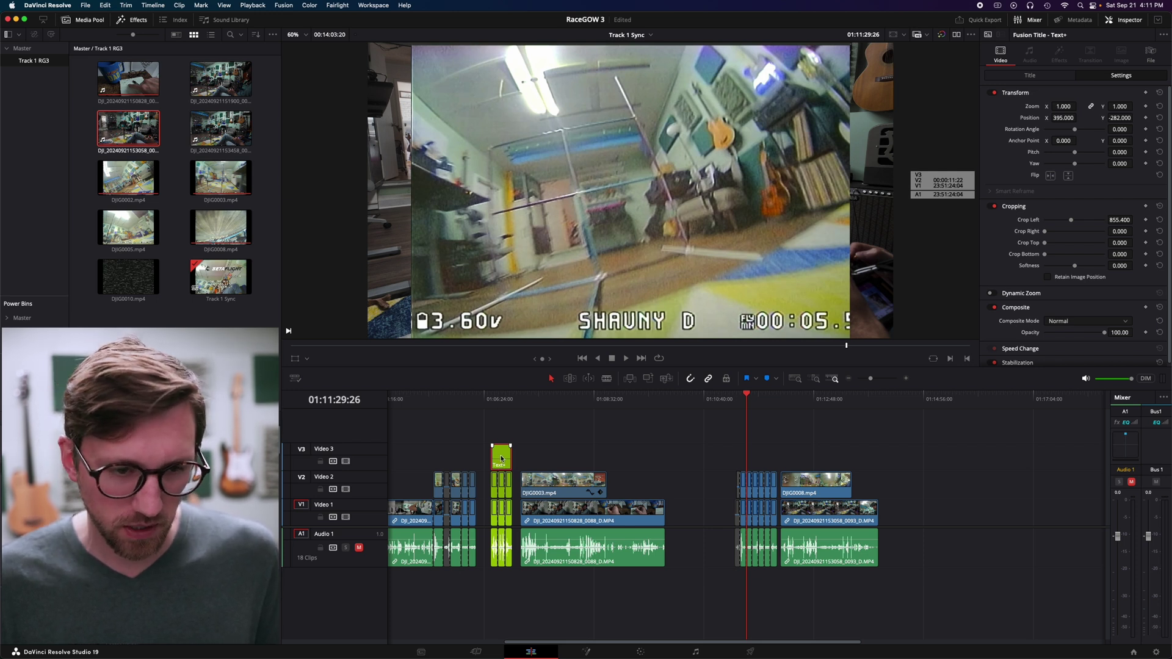
{"action": "left_click_drag", "start_coordinate": [501, 458], "coordinate": [750, 456]}
Select the fastest lap's clips across V3, V2, V1 and A1 and set their clip color to Lime
{"action": "left_click", "coordinate": [741, 405]}
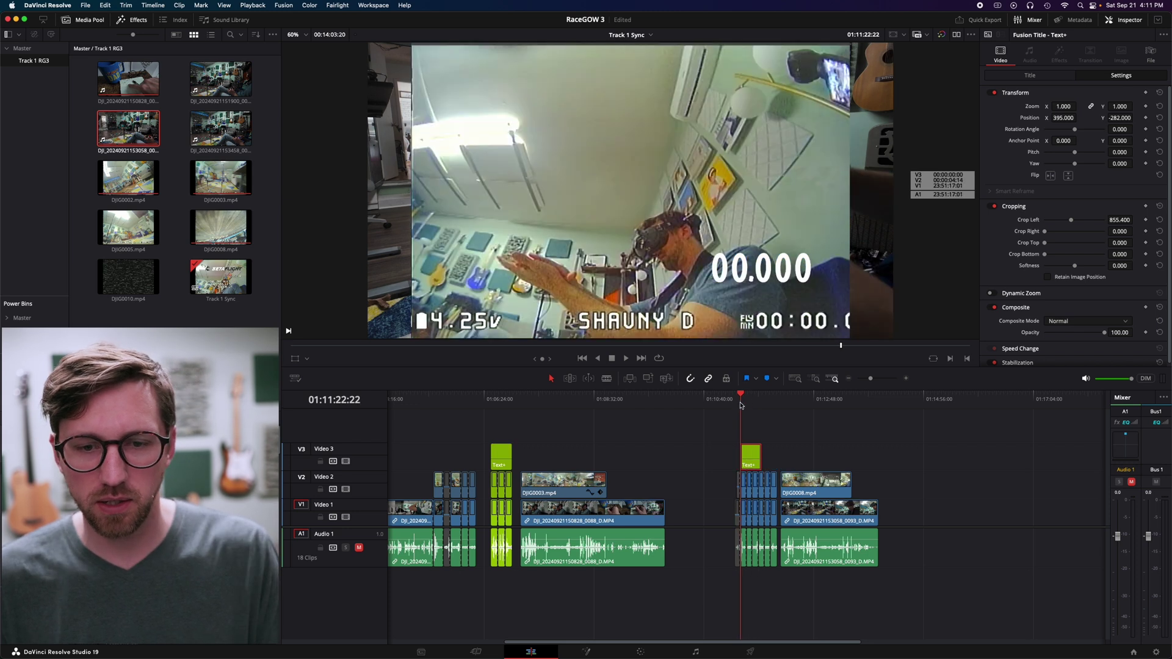
{"action": "key", "text": "super+equal"}
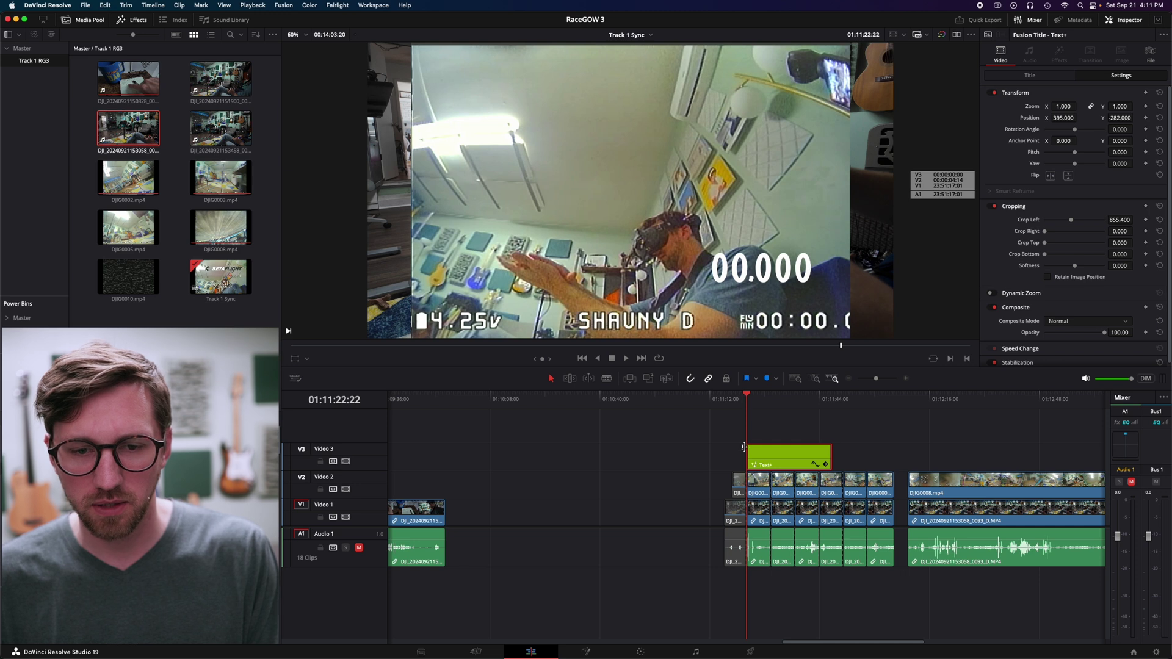
{"action": "key", "text": "super+equal"}
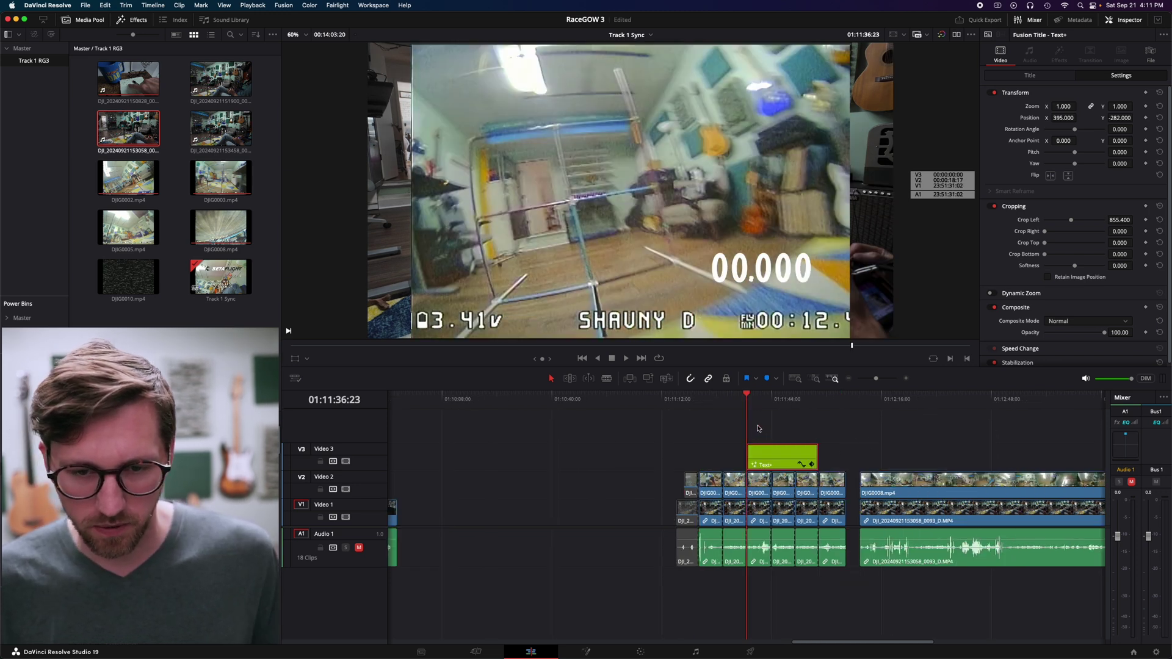
{"action": "key", "text": "super+minus"}
{"action": "left_click", "coordinate": [758, 478]}
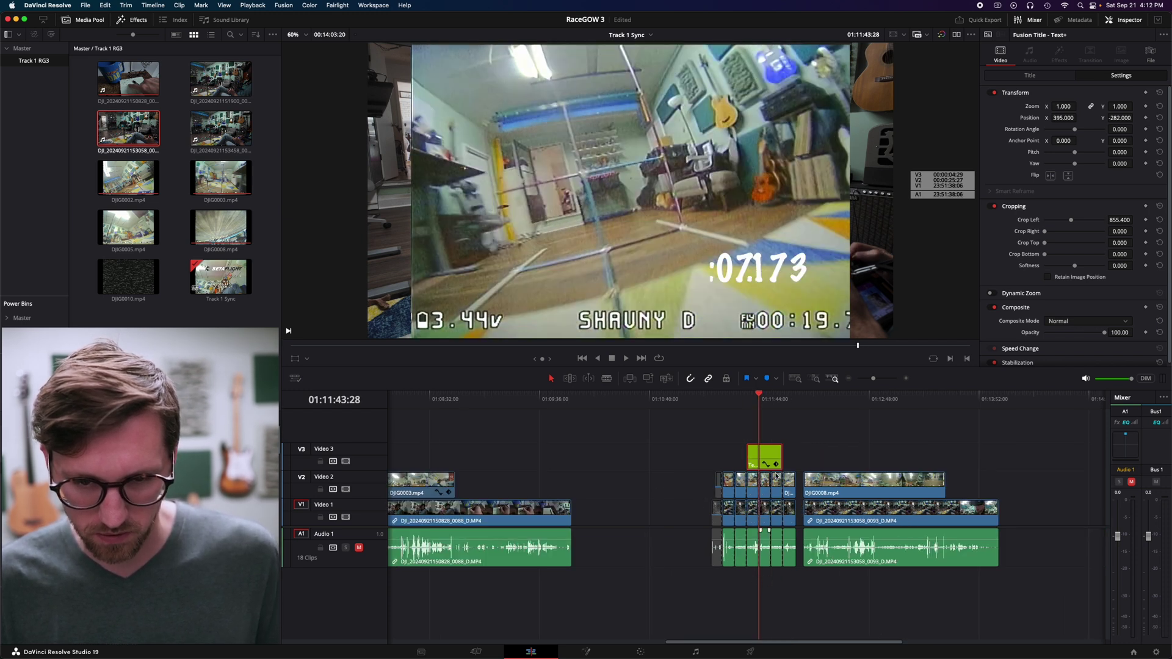
{"action": "left_click_drag", "start_coordinate": [758, 576], "coordinate": [775, 449]}
{"action": "right_click", "coordinate": [768, 484]}
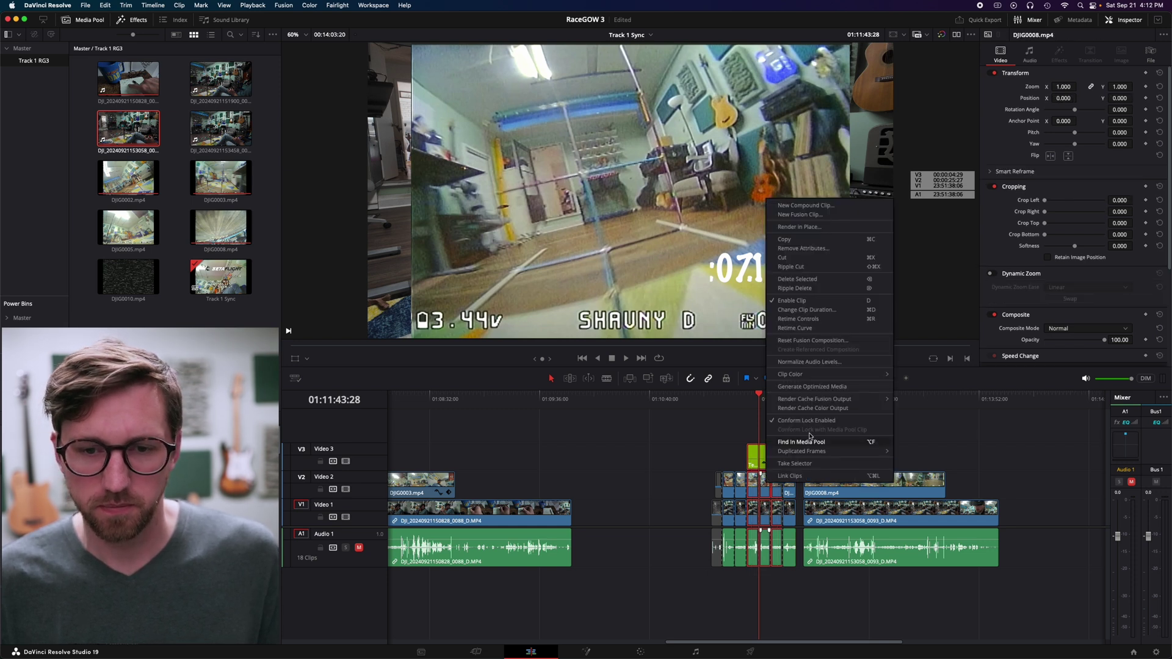
{"action": "mouse_move", "coordinate": [870, 379]}
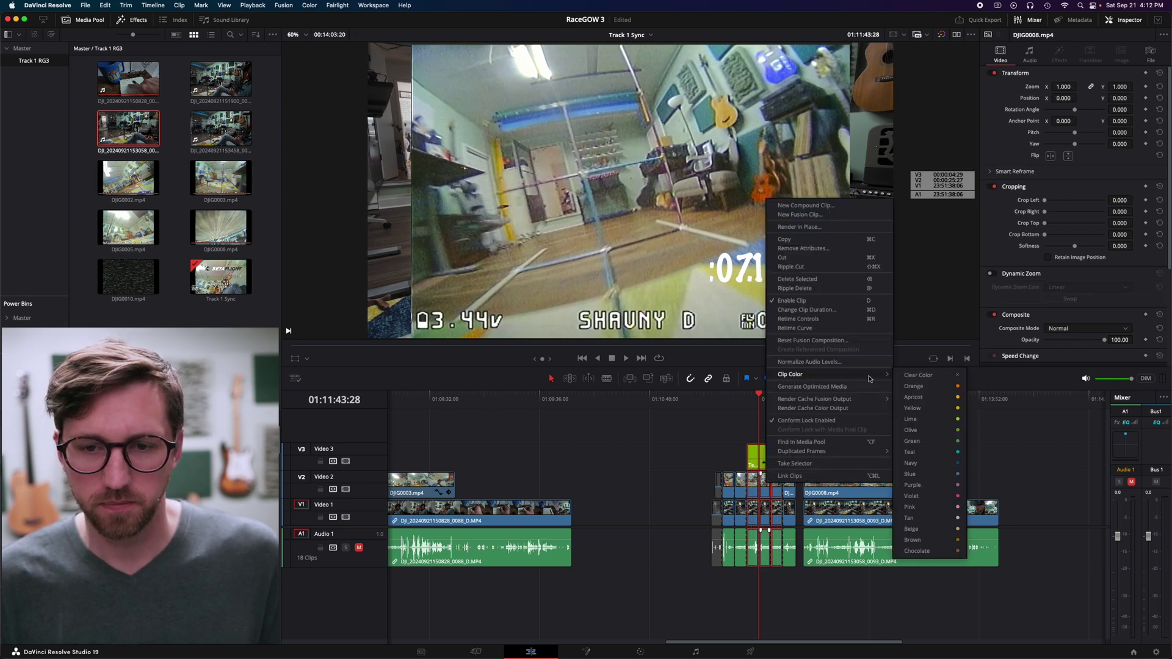
{"action": "left_click", "coordinate": [936, 418]}
{"action": "key", "text": "super+minus"}
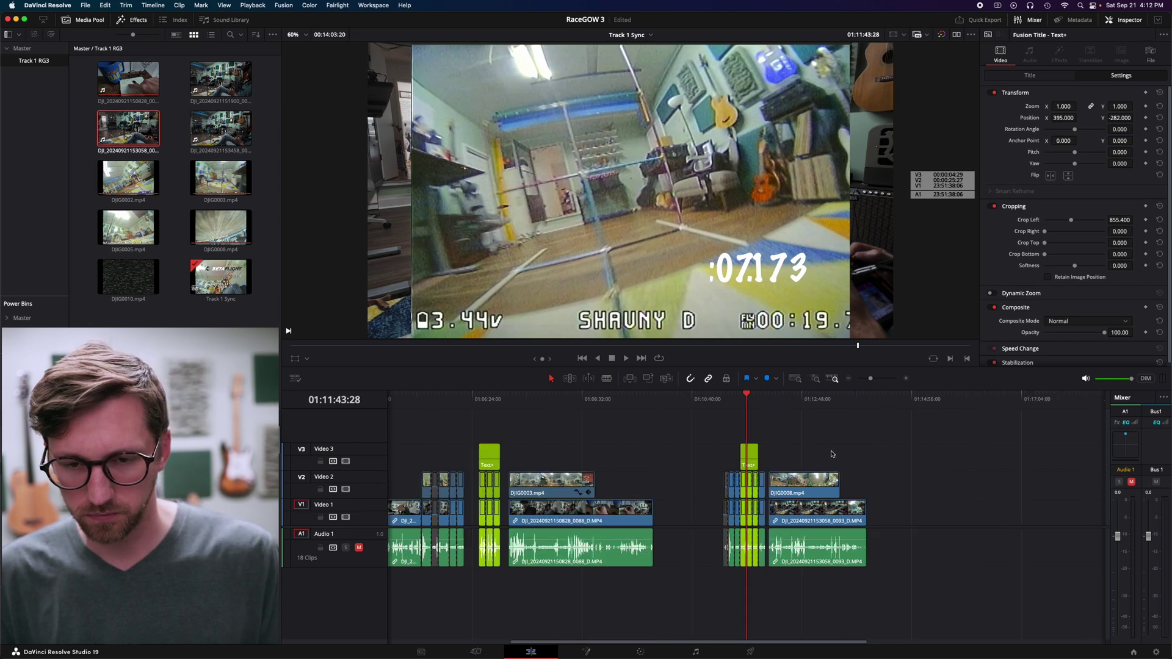
{"action": "scroll", "coordinate": [629, 422], "scroll_direction": "down", "scroll_amount": 2}
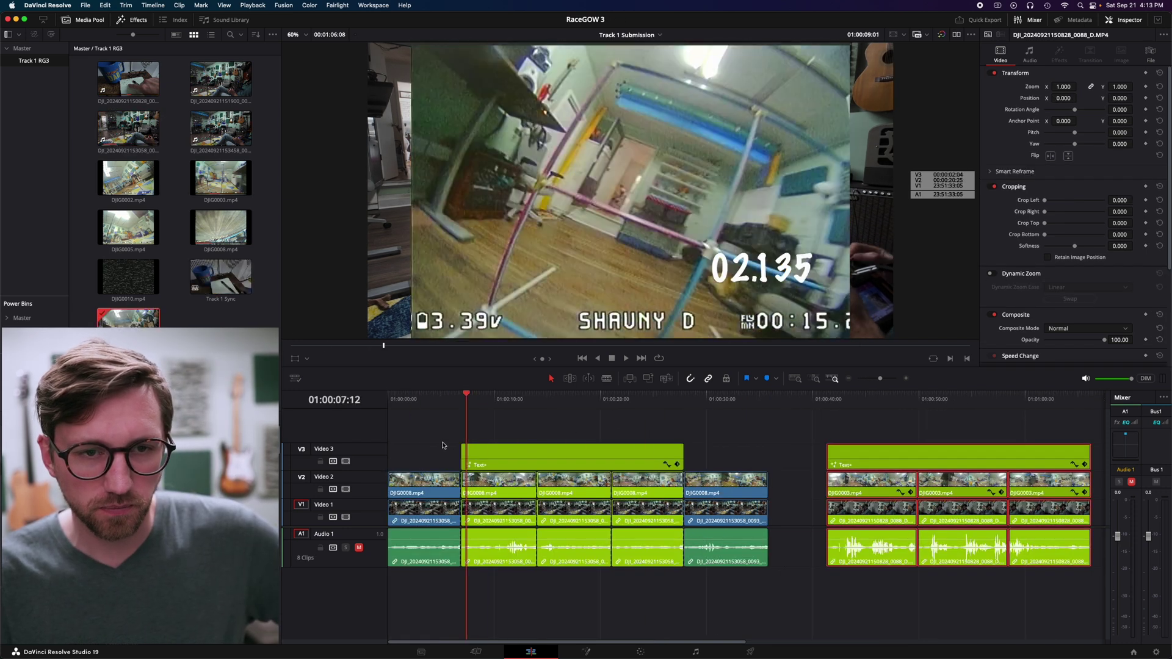
Play and scrub the first lime lap to the frame where the Text+ timer reads 20.987
{"action": "left_click", "coordinate": [410, 450]}
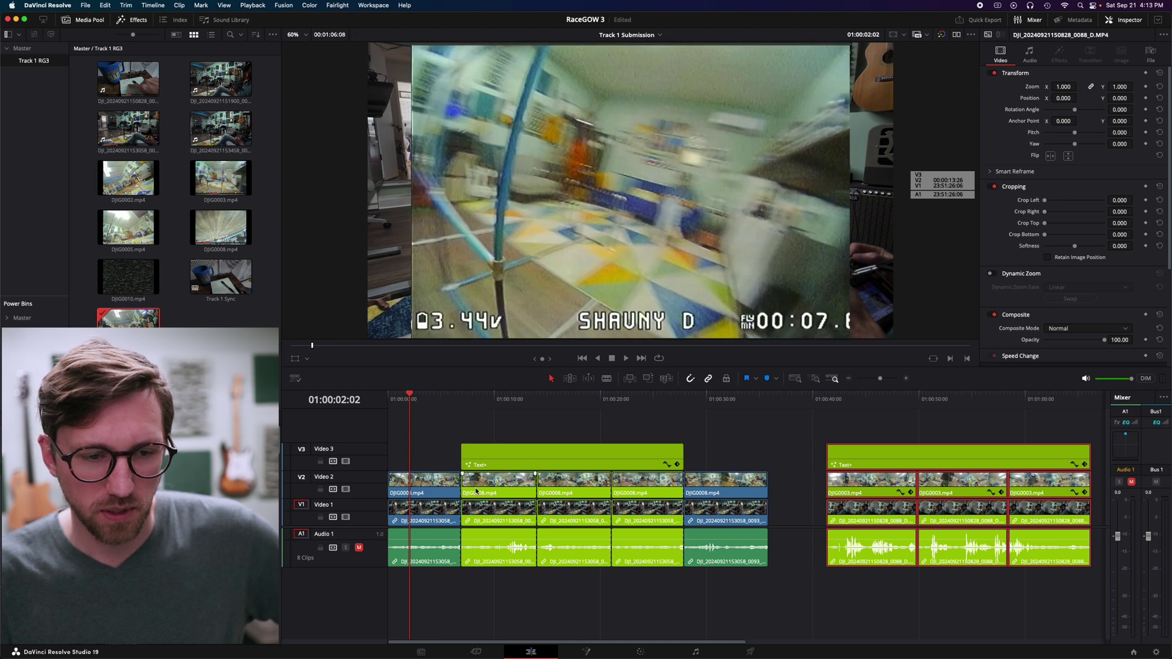
{"action": "left_click", "coordinate": [461, 398]}
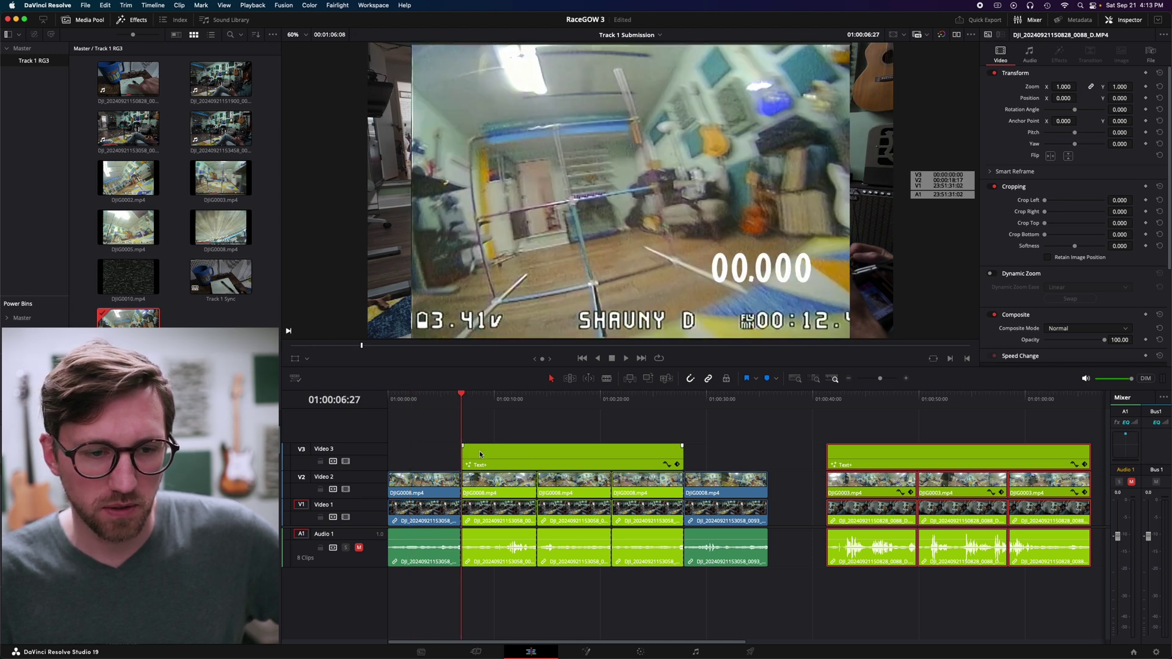
{"action": "left_click", "coordinate": [420, 405]}
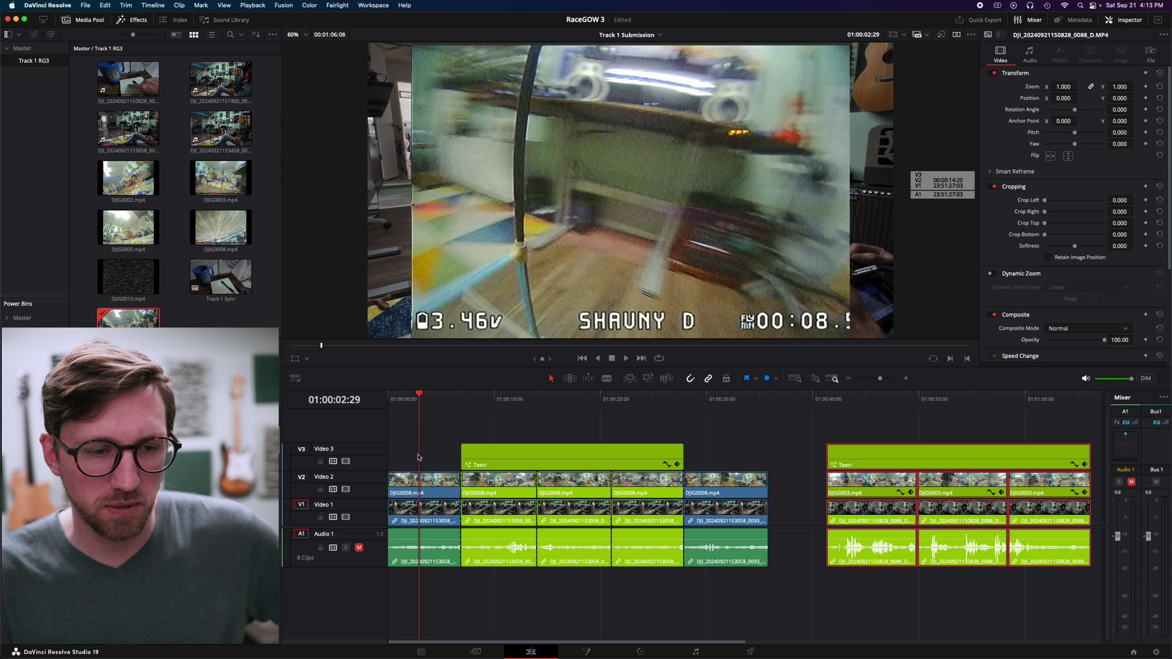
{"action": "key", "text": "space"}
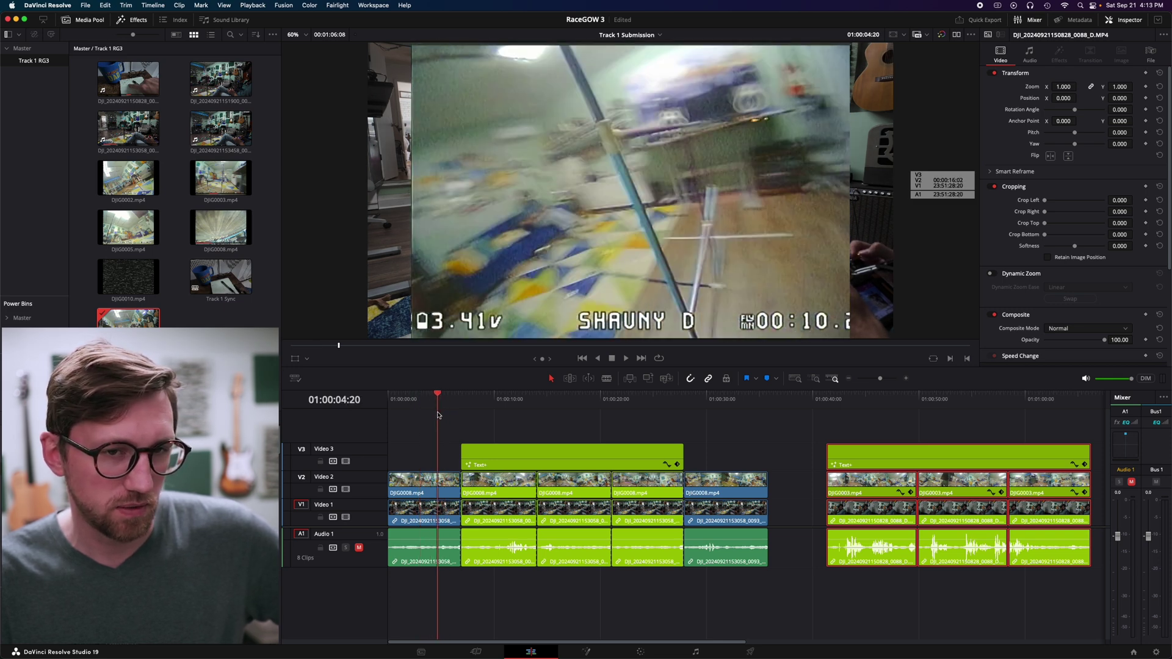
{"action": "left_click_drag", "start_coordinate": [448, 421], "coordinate": [713, 469]}
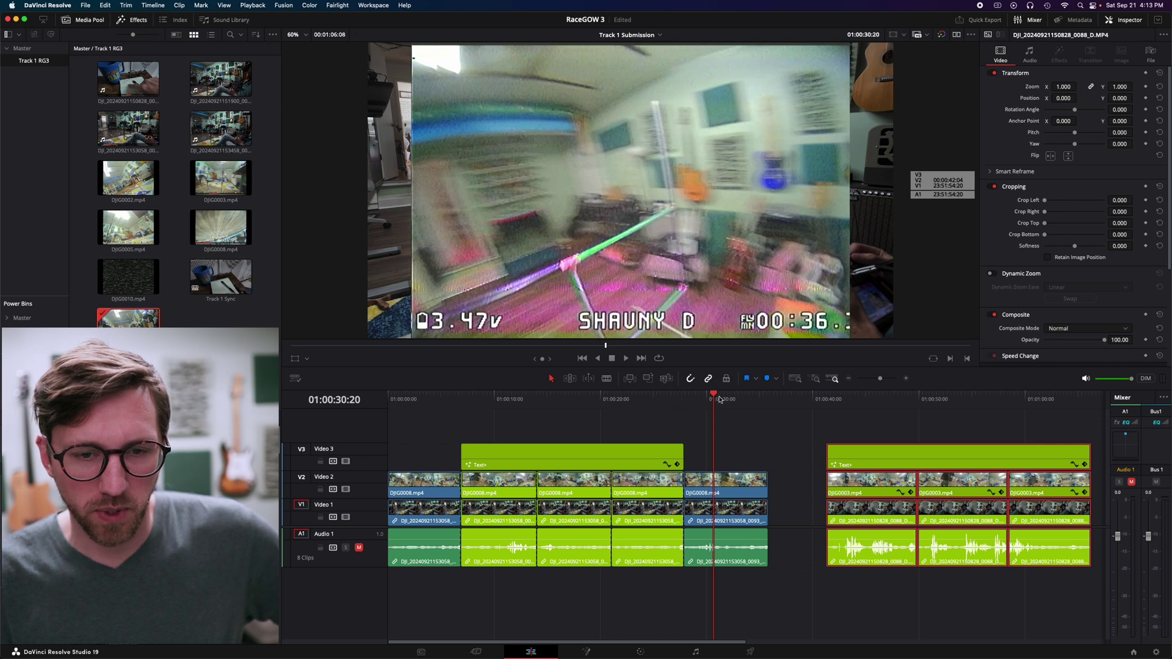
{"action": "left_click_drag", "start_coordinate": [652, 402], "coordinate": [689, 414]}
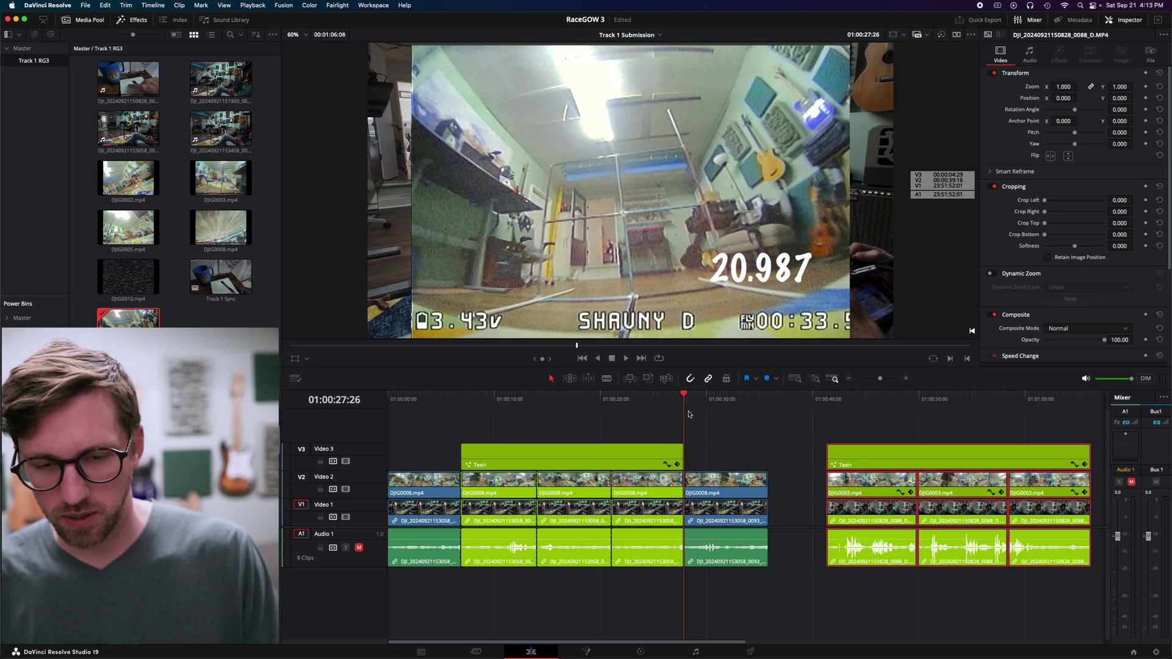
{"action": "scroll", "coordinate": [689, 414], "scroll_direction": "up", "scroll_amount": 3}
Duplicate the Video 3 timer title onto Video 4, starting at 01:00:27:26 where the lap ends
{"action": "scroll", "coordinate": [850, 457], "scroll_direction": "down", "scroll_amount": 5}
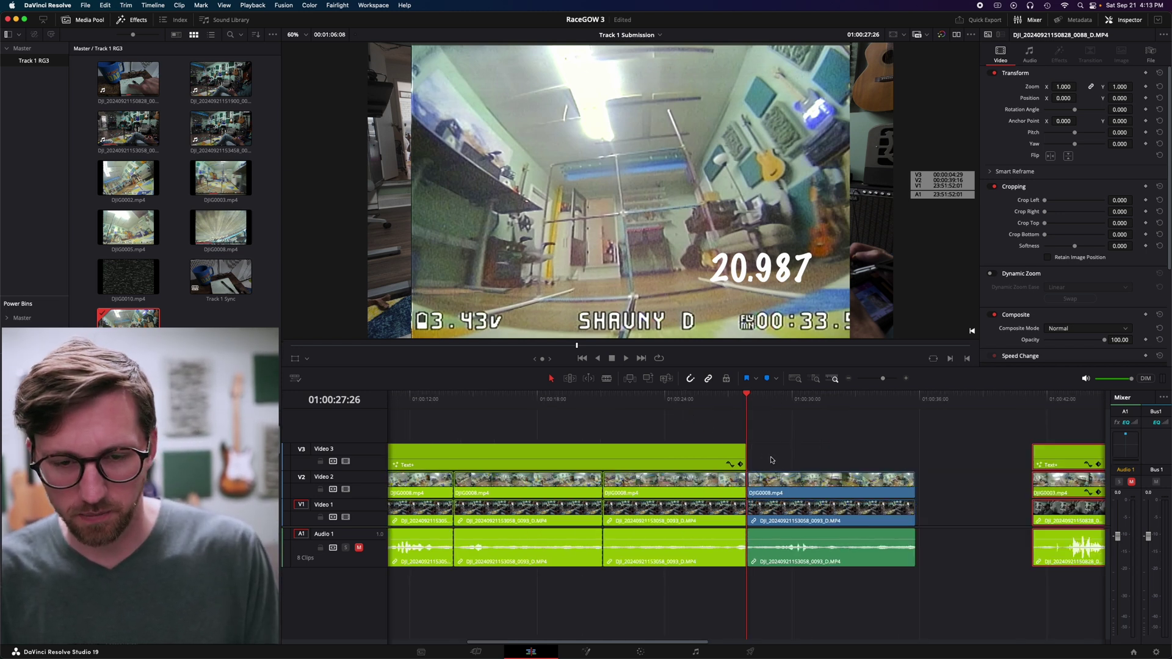
{"action": "left_click", "coordinate": [511, 456]}
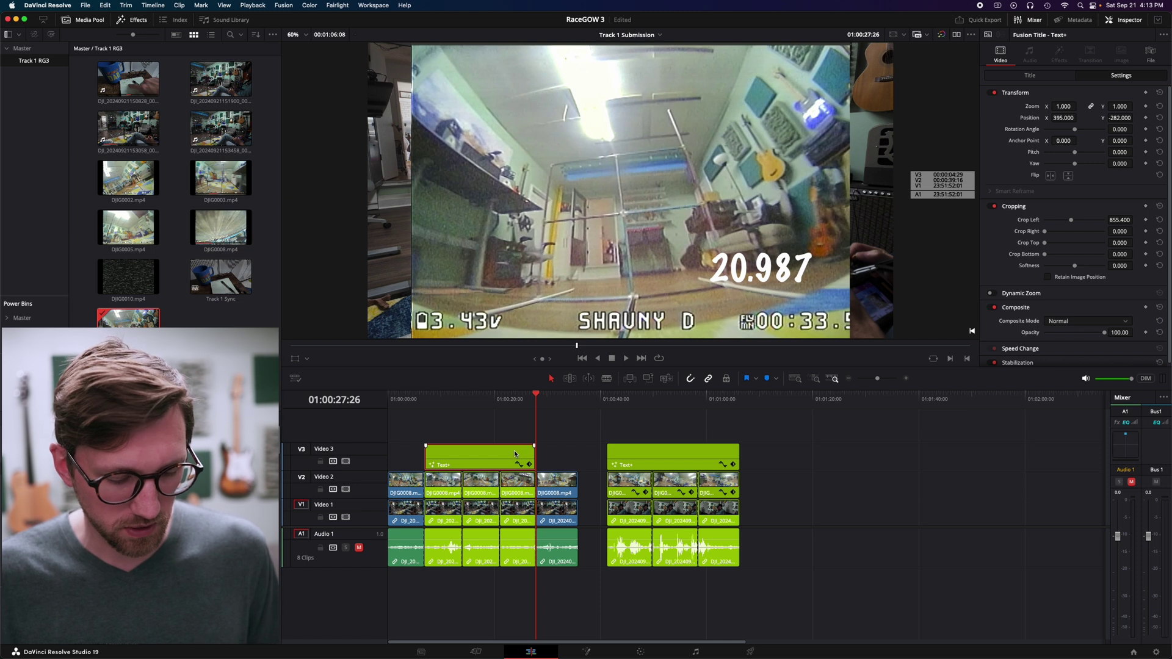
{"action": "left_click_drag", "start_coordinate": [514, 449], "coordinate": [540, 438]}
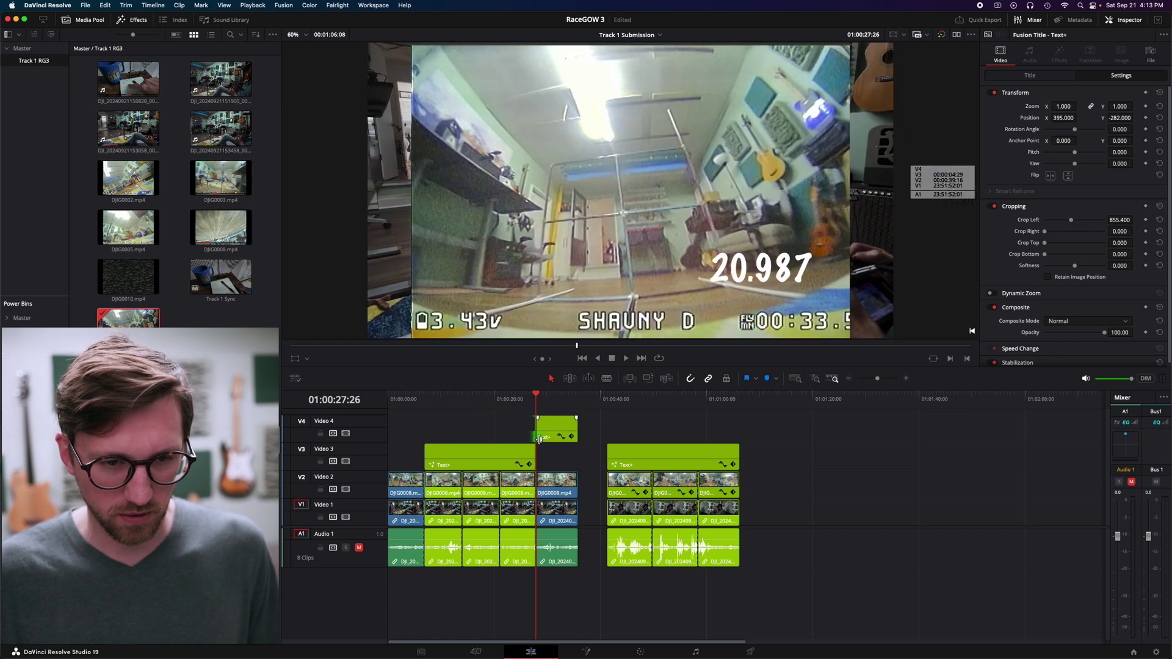
{"action": "left_click", "coordinate": [507, 453]}
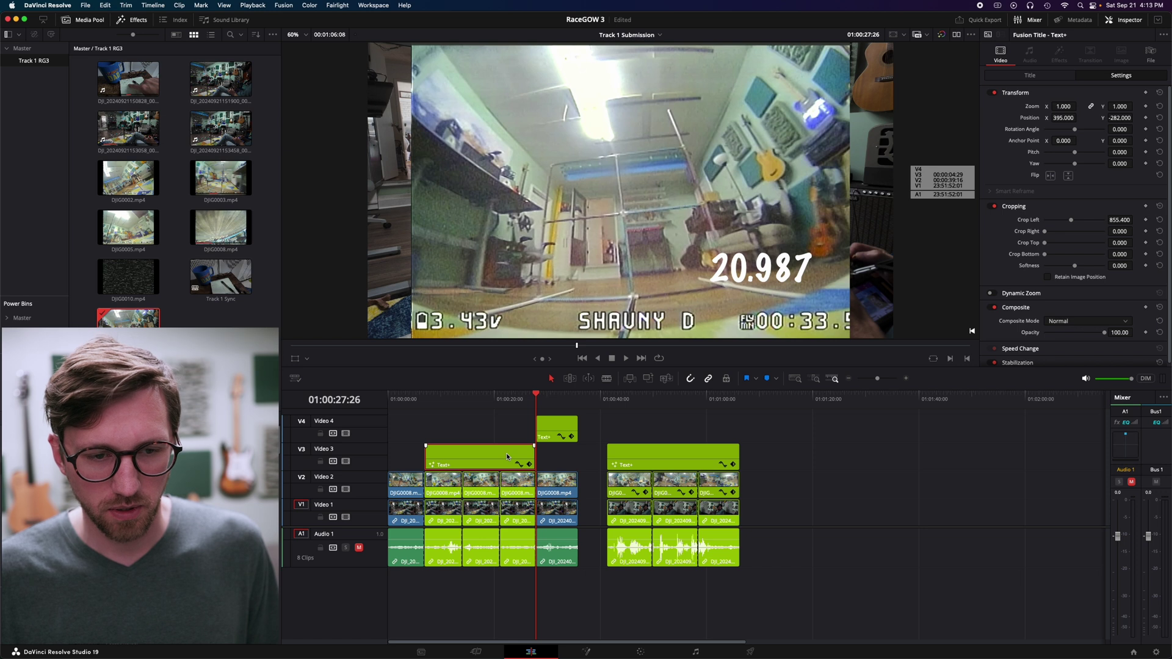
{"action": "key", "text": "super+equal"}
{"action": "key", "text": "super+equal"}
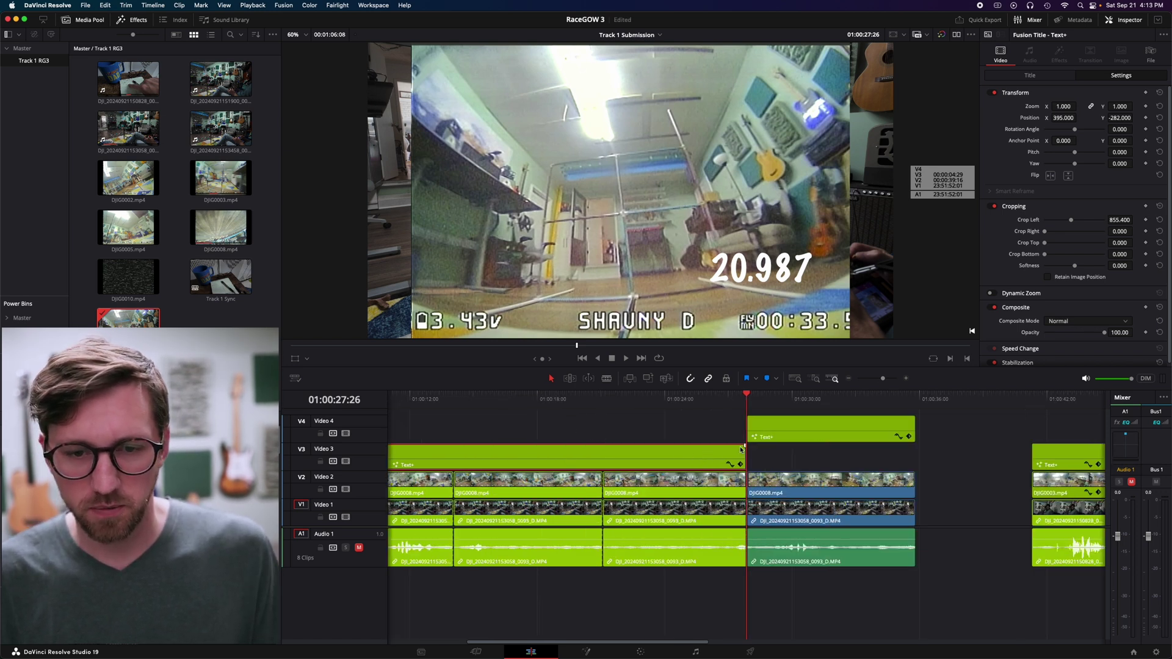
Remove the text expression from the Video 4 title in the Inspector so it holds 00:20.987
{"action": "left_click", "coordinate": [1041, 80]}
{"action": "left_click_drag", "start_coordinate": [1028, 94], "coordinate": [974, 97]}
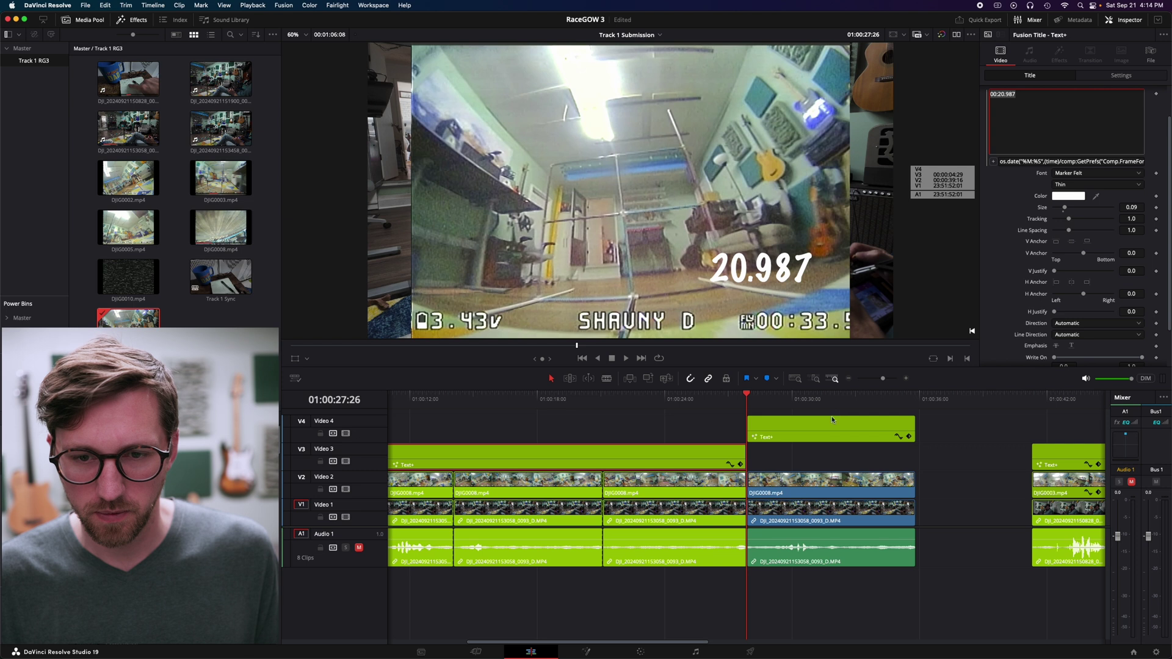
{"action": "left_click", "coordinate": [823, 431]}
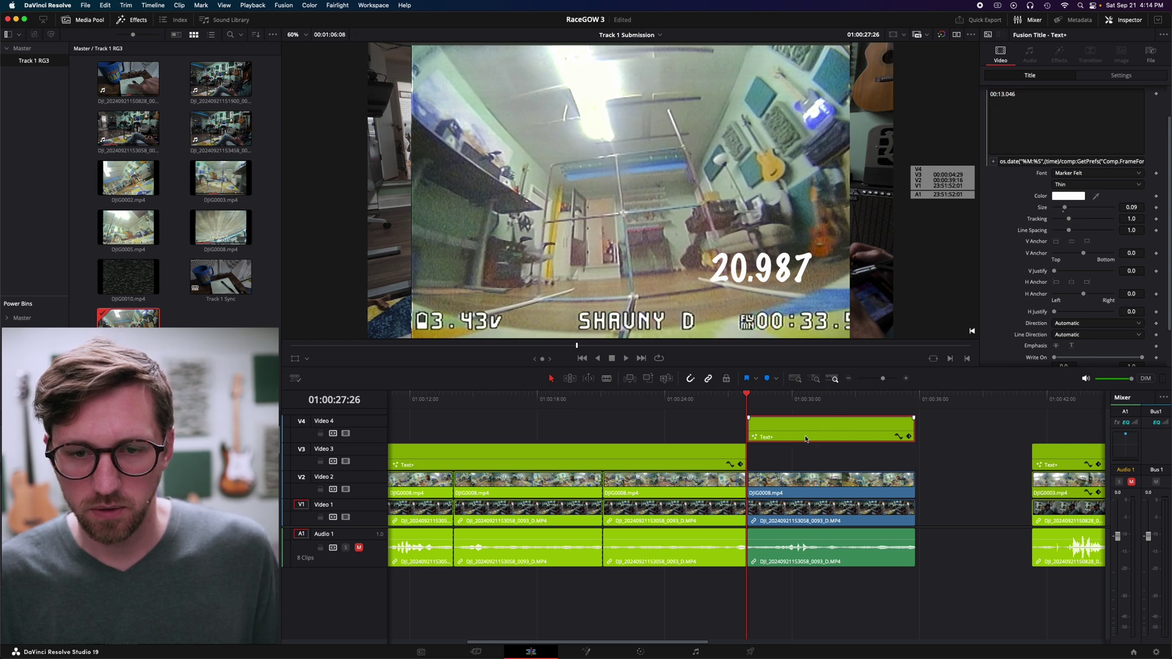
{"action": "left_click", "coordinate": [1058, 161]}
{"action": "right_click", "coordinate": [1041, 128]}
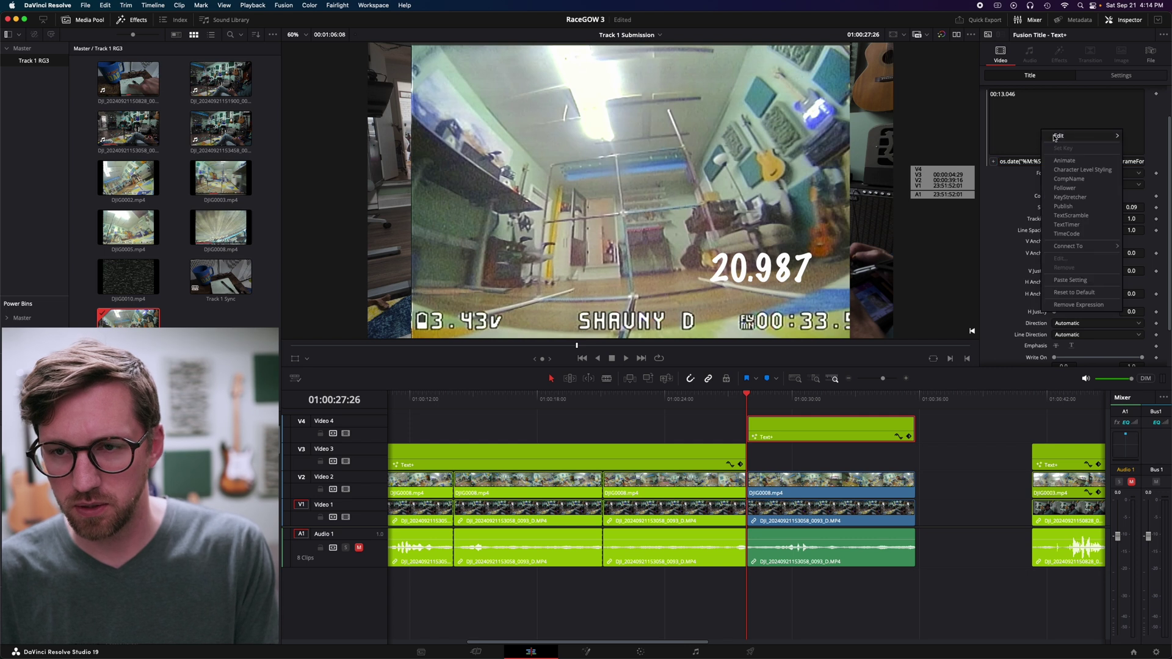
{"action": "left_click", "coordinate": [1078, 304]}
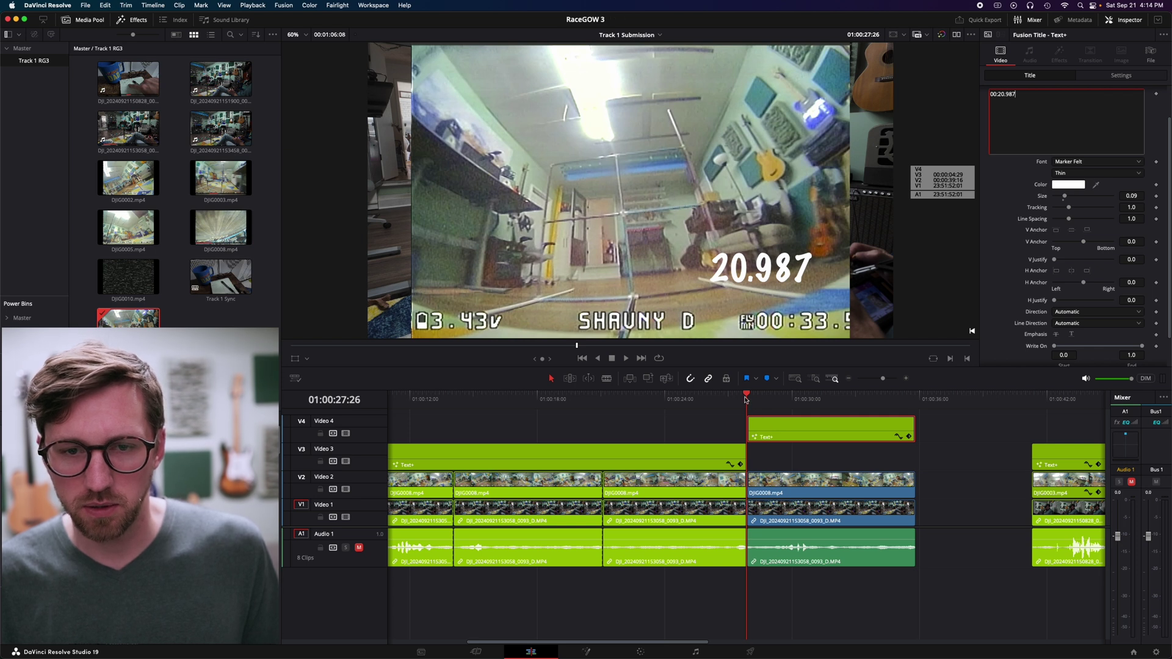
Play through the lap end to confirm the timer freezes at 00:20.987
{"action": "key", "text": "space"}
{"action": "left_click", "coordinate": [696, 403]}
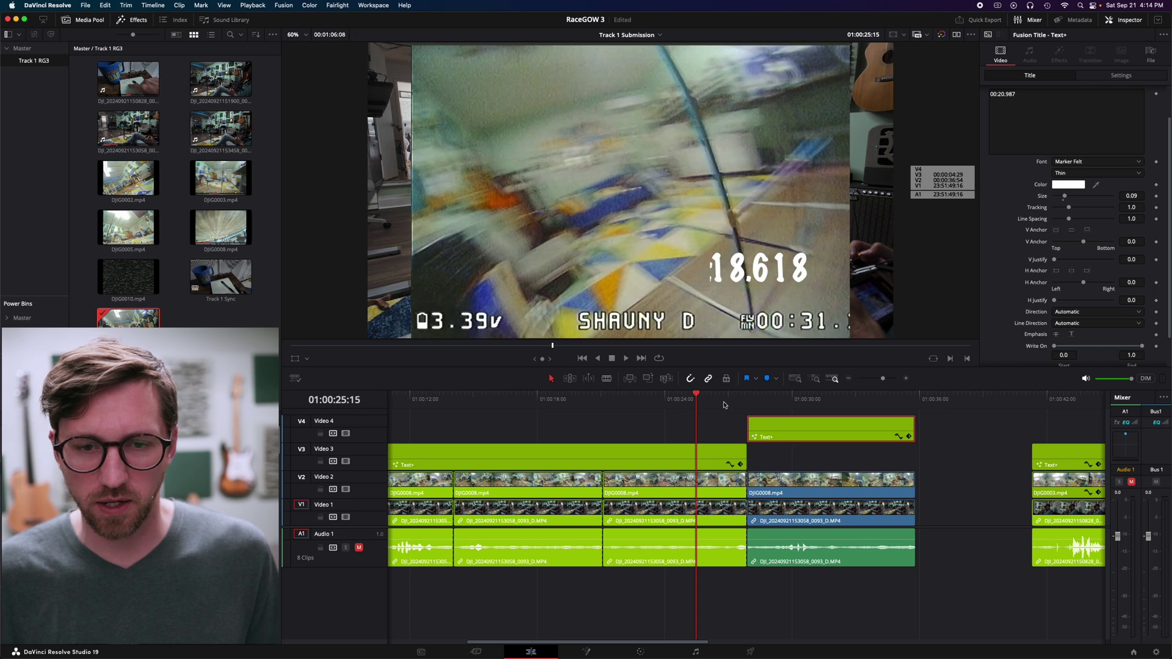
{"action": "key", "text": "space"}
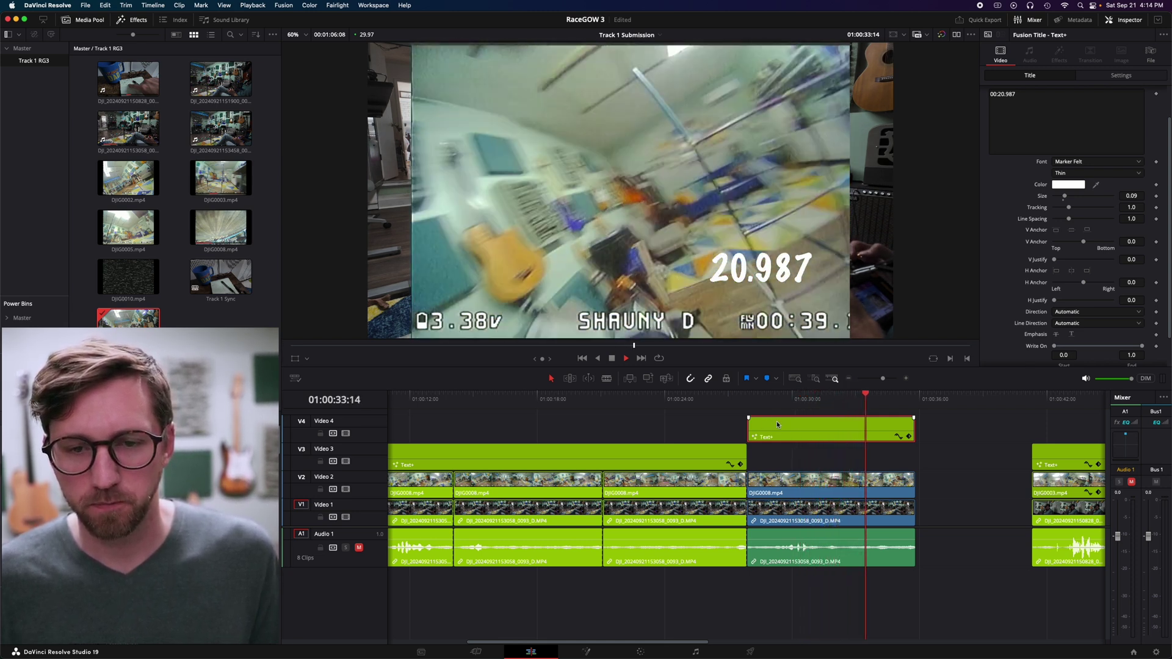
{"action": "key", "text": "space"}
Give the Video 4 title the Purple clip color and shift it down onto Video 3
{"action": "right_click", "coordinate": [807, 432]}
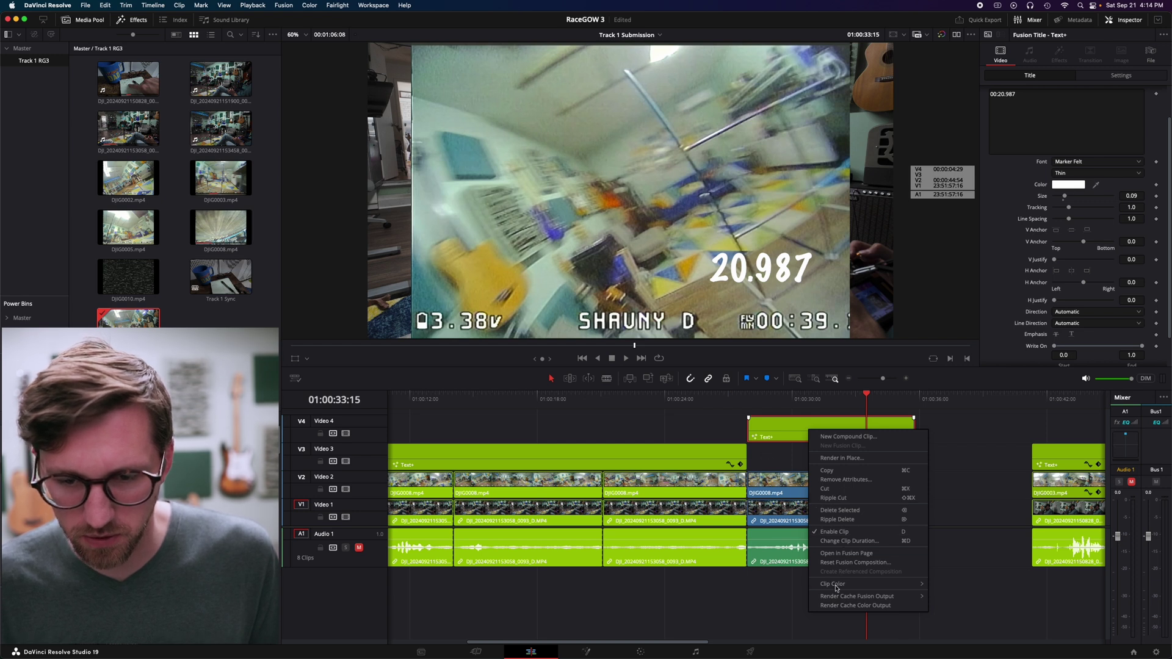
{"action": "mouse_move", "coordinate": [892, 587]}
{"action": "left_click", "coordinate": [956, 586]}
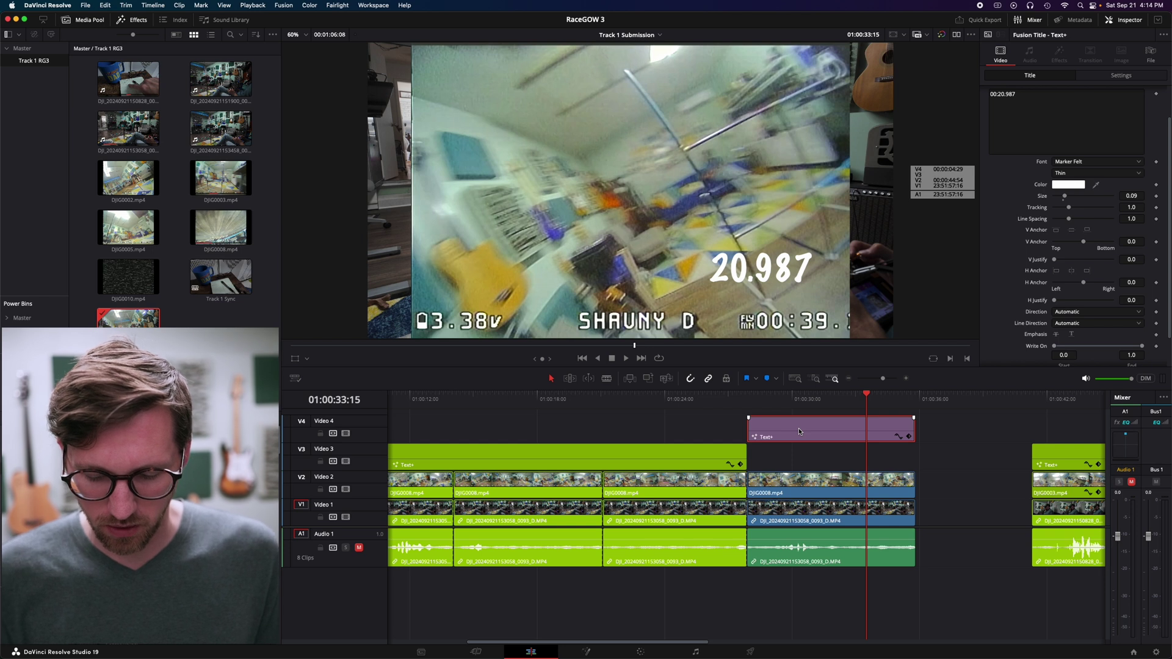
{"action": "key", "text": "alt+Down"}
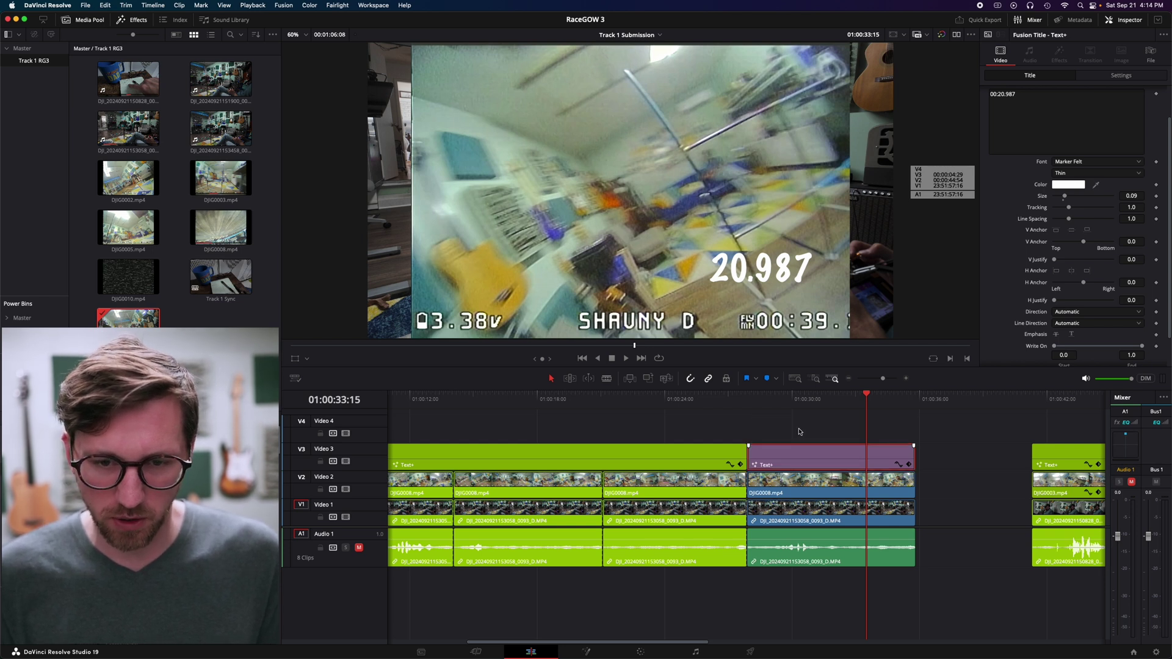
{"action": "key", "text": "alt+Up"}
{"action": "key", "text": "alt+Up"}
{"action": "key", "text": "alt+Down"}
{"action": "key", "text": "alt+Down"}
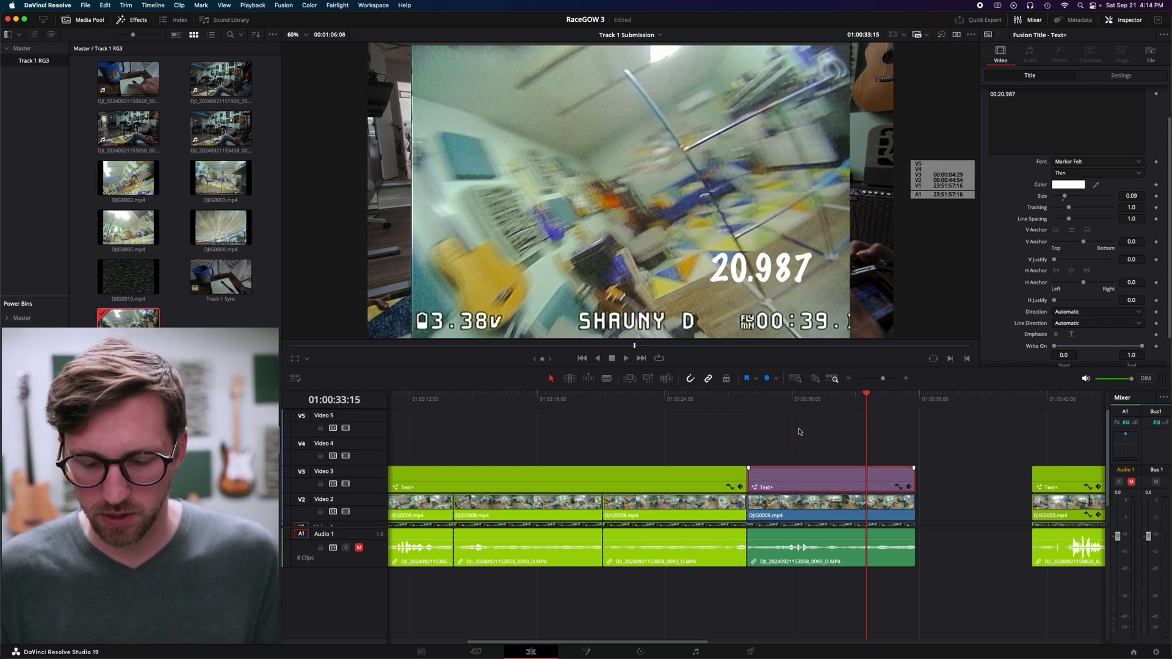
{"action": "key", "text": "super+minus"}
{"action": "key", "text": "super+minus"}
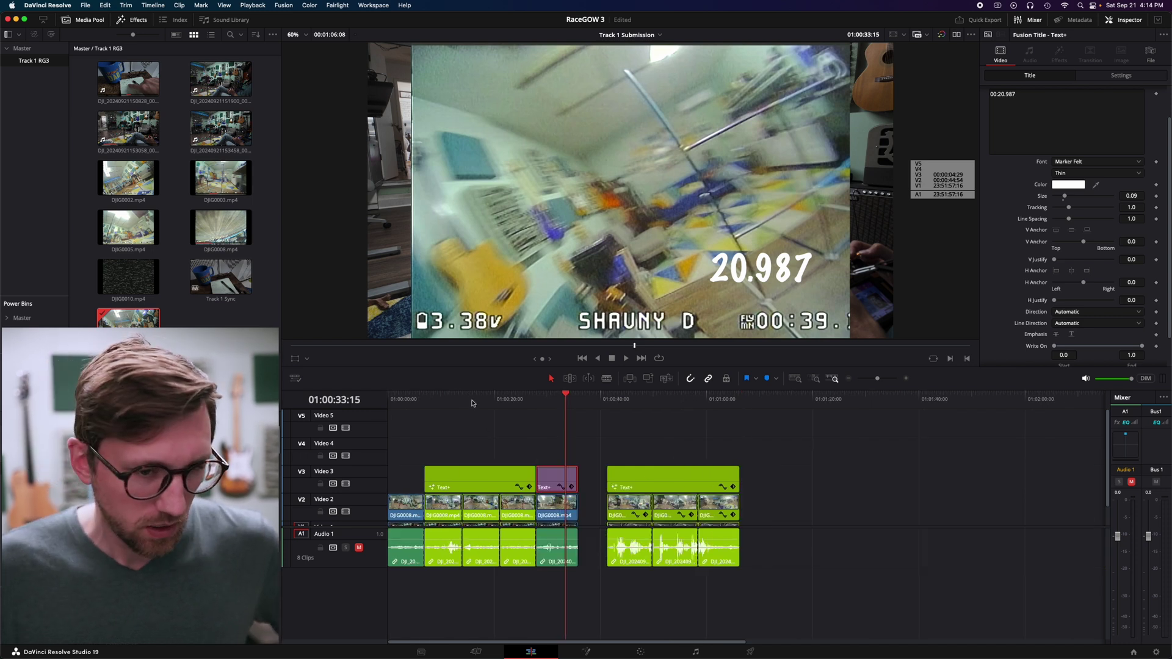